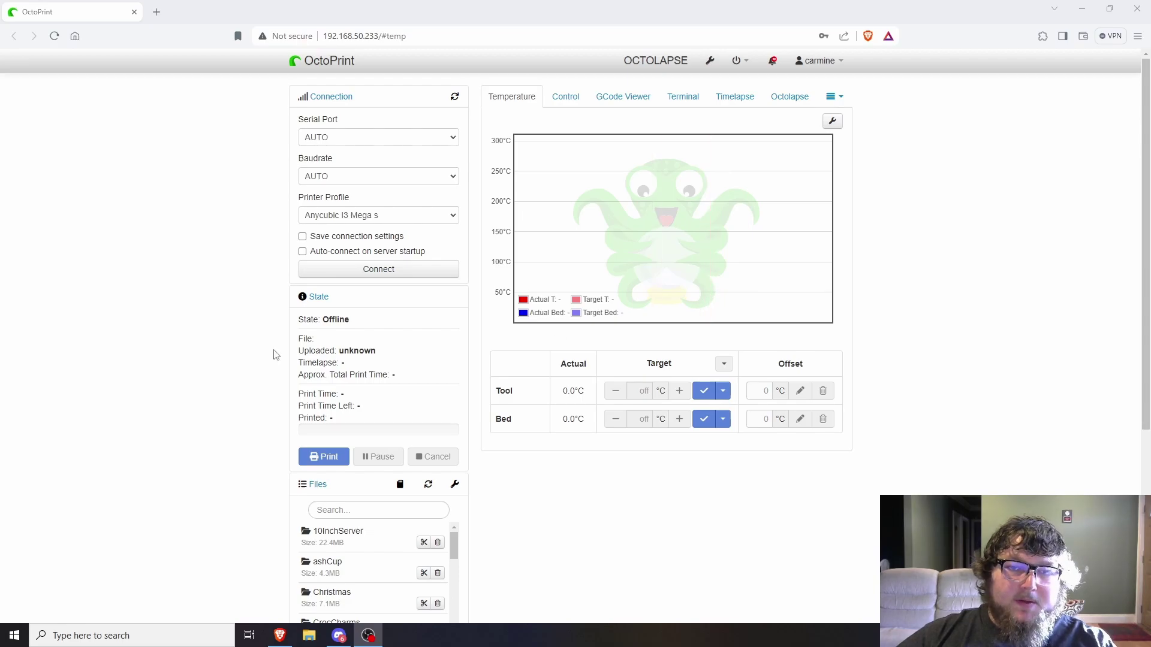
- Connect OctoPrint to the printer and scroll through the Files list
scroll(327, 362, "down", 3)
scroll(328, 362, "up", 3)
left_click(371, 271)
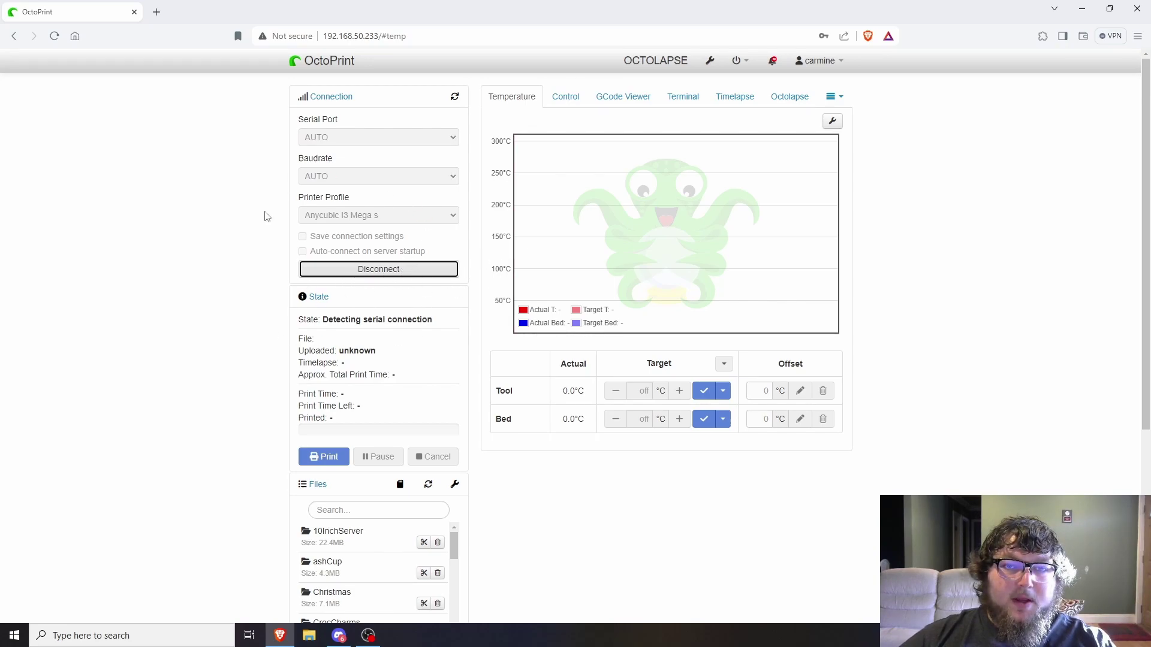
scroll(290, 375, "down", 5)
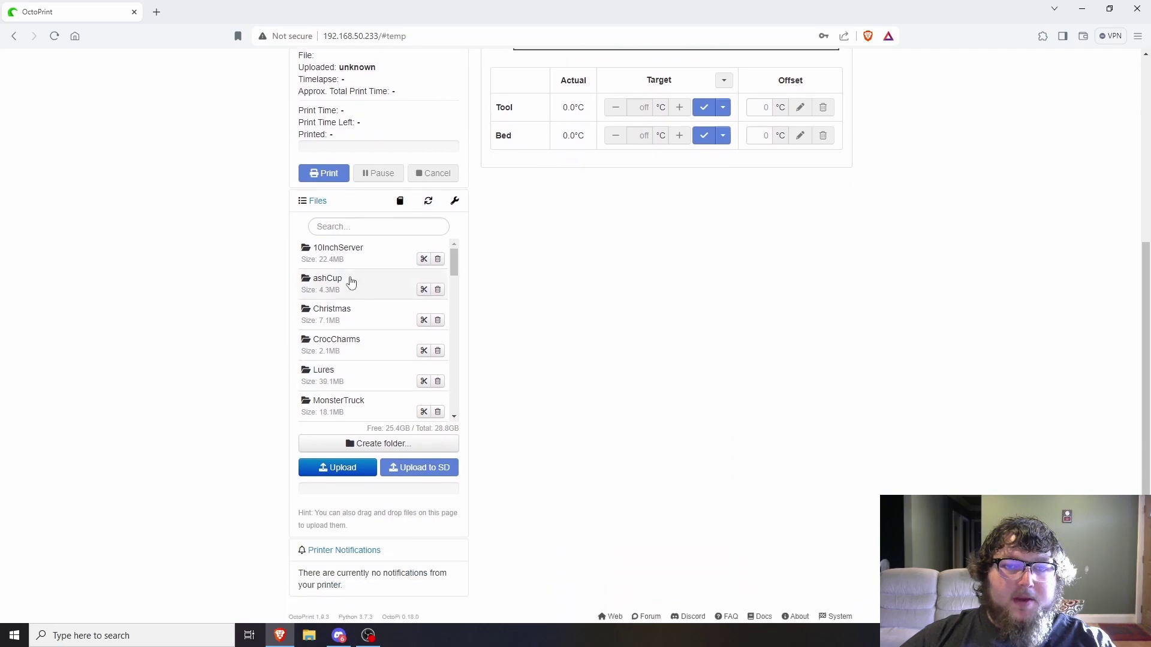
scroll(354, 350, "down", 4)
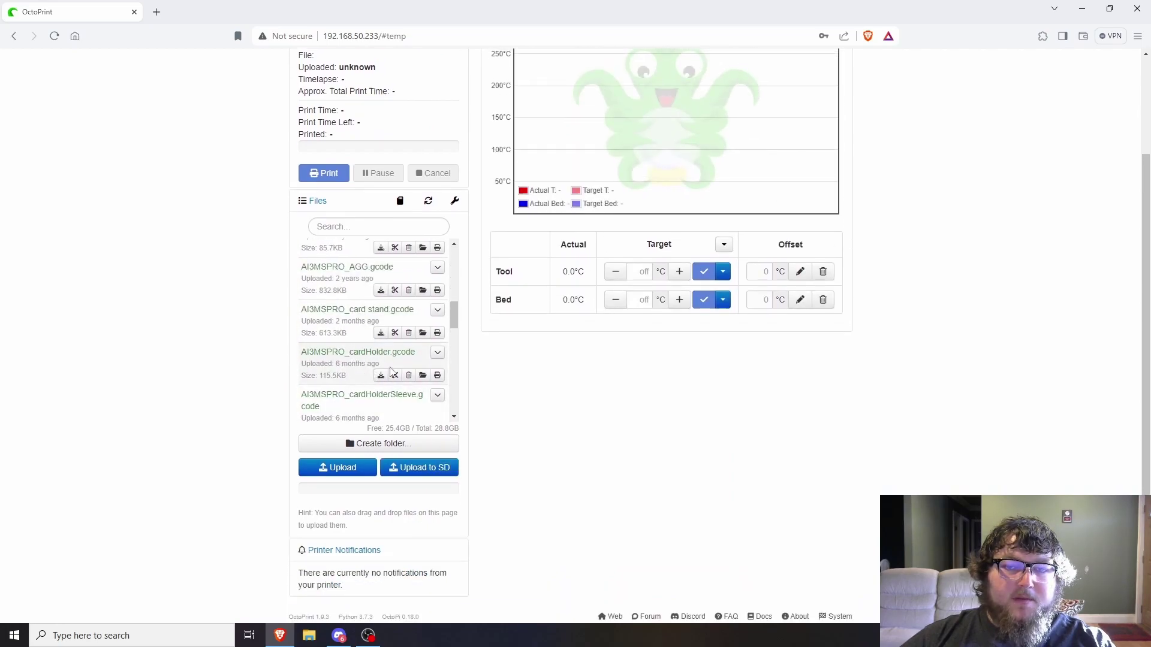
scroll(372, 384, "up", 3)
scroll(736, 425, "up", 1)
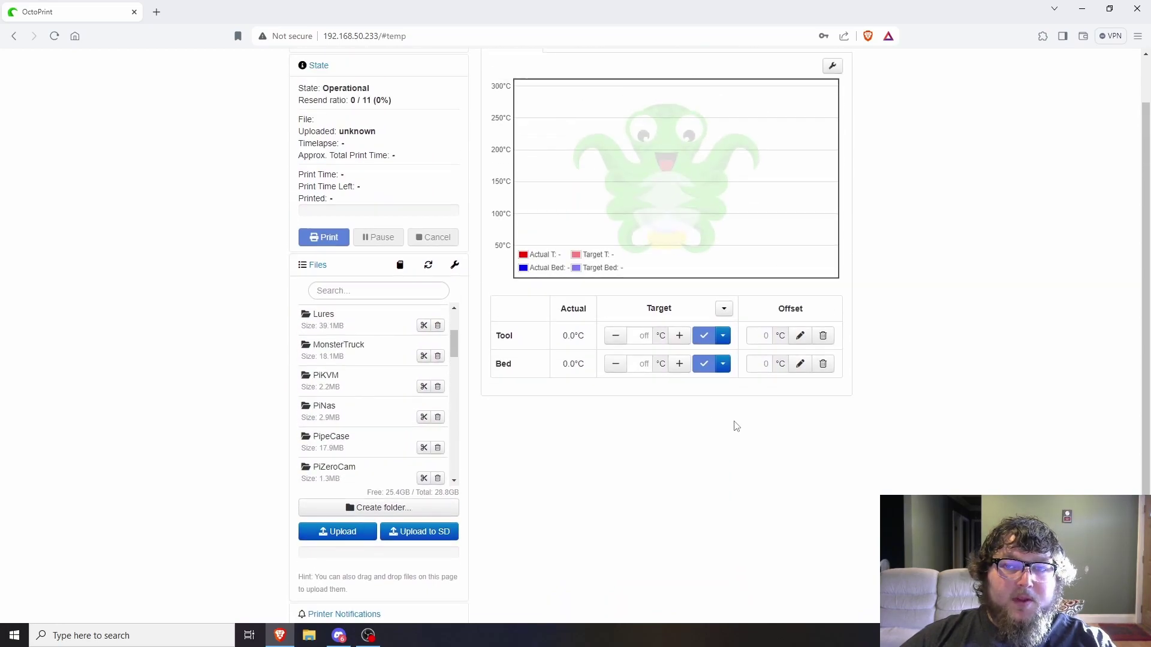
scroll(737, 426, "up", 1)
- Look through the Control, GCode Viewer and Temperature tabs, ending on the Control webcam view
left_click(566, 97)
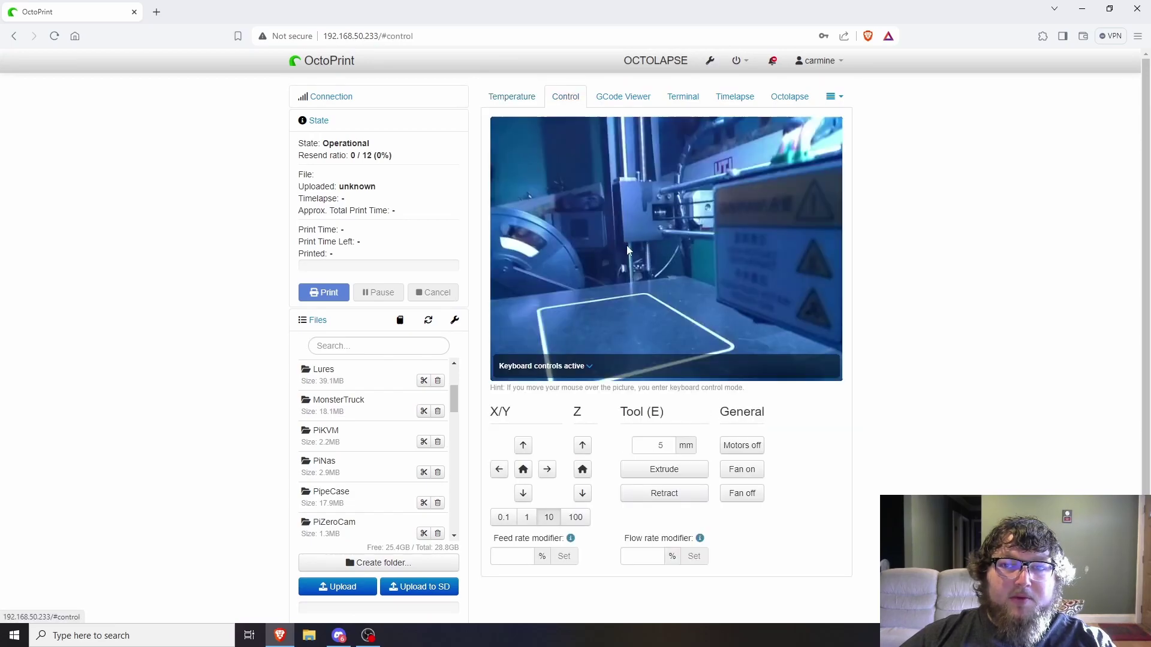
left_click(624, 97)
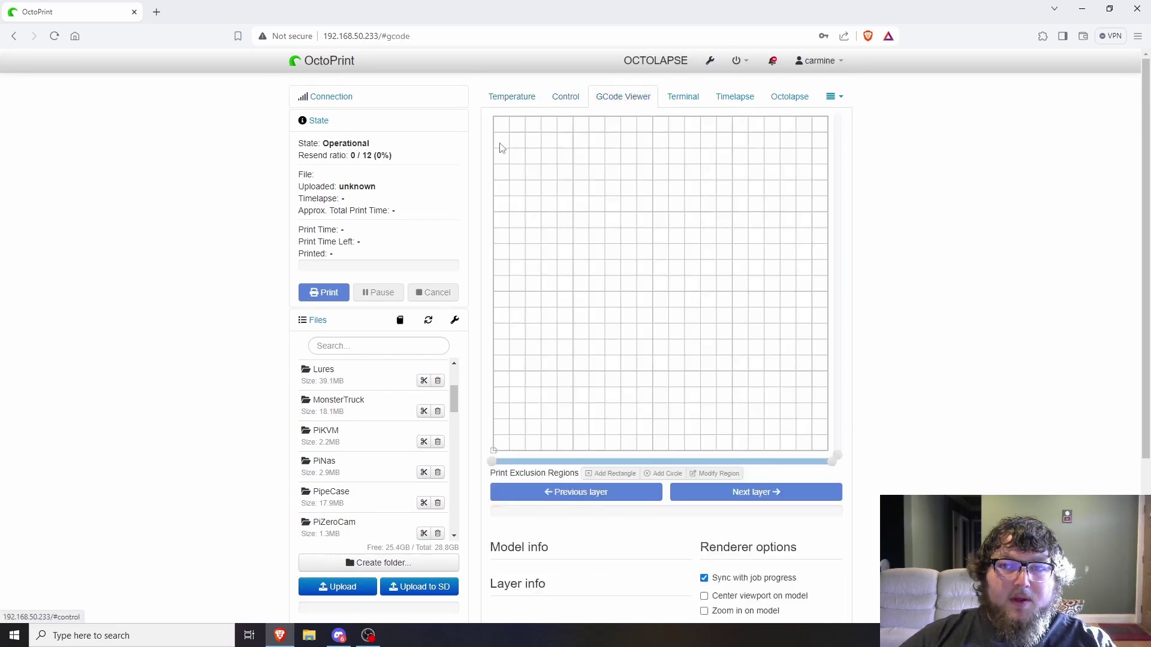
left_click(523, 93)
scroll(569, 404, "down", 1)
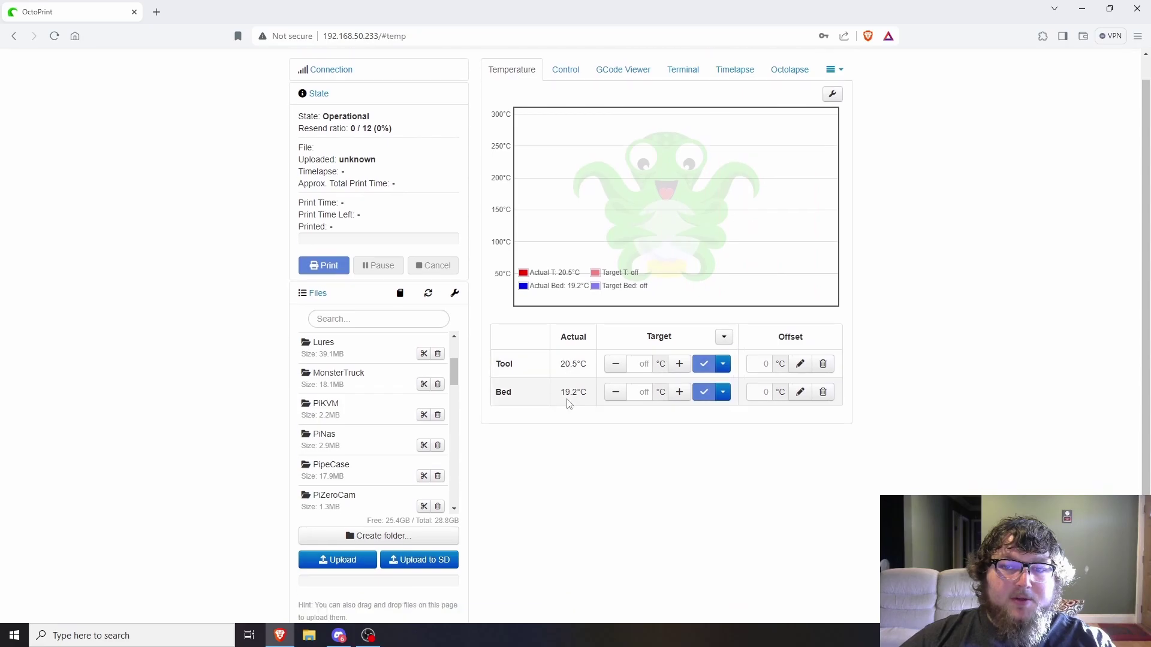
scroll(568, 404, "down", 1)
scroll(606, 313, "up", 2)
left_click(567, 95)
scroll(537, 350, "down", 2)
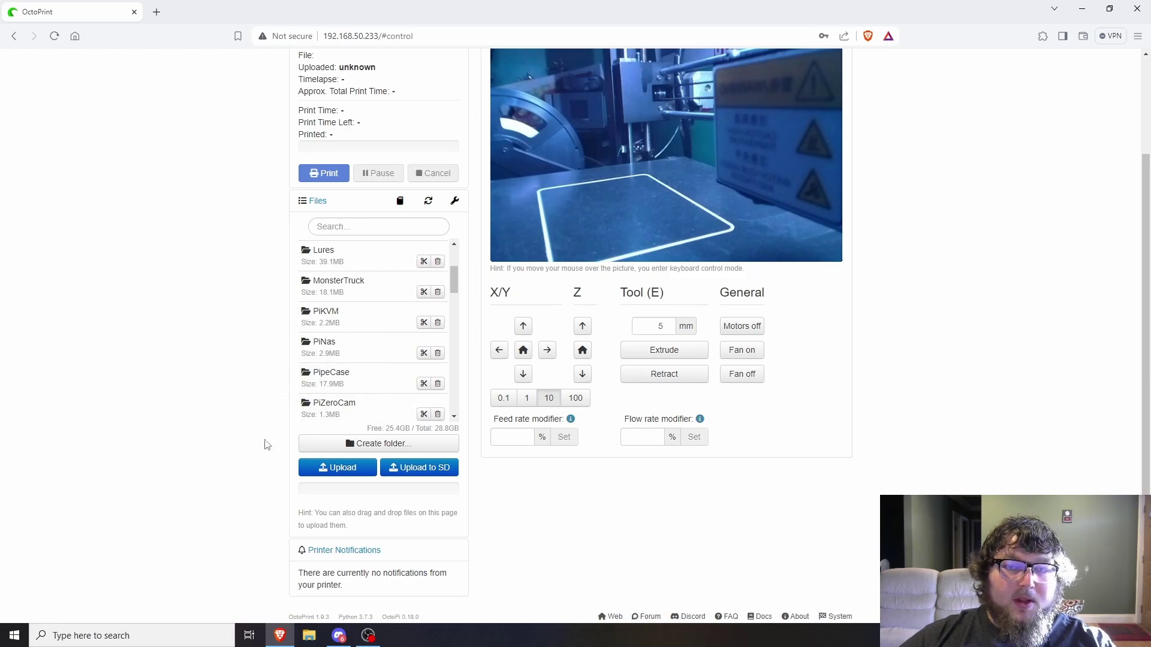
scroll(282, 396, "up", 1)
scroll(281, 395, "up", 3)
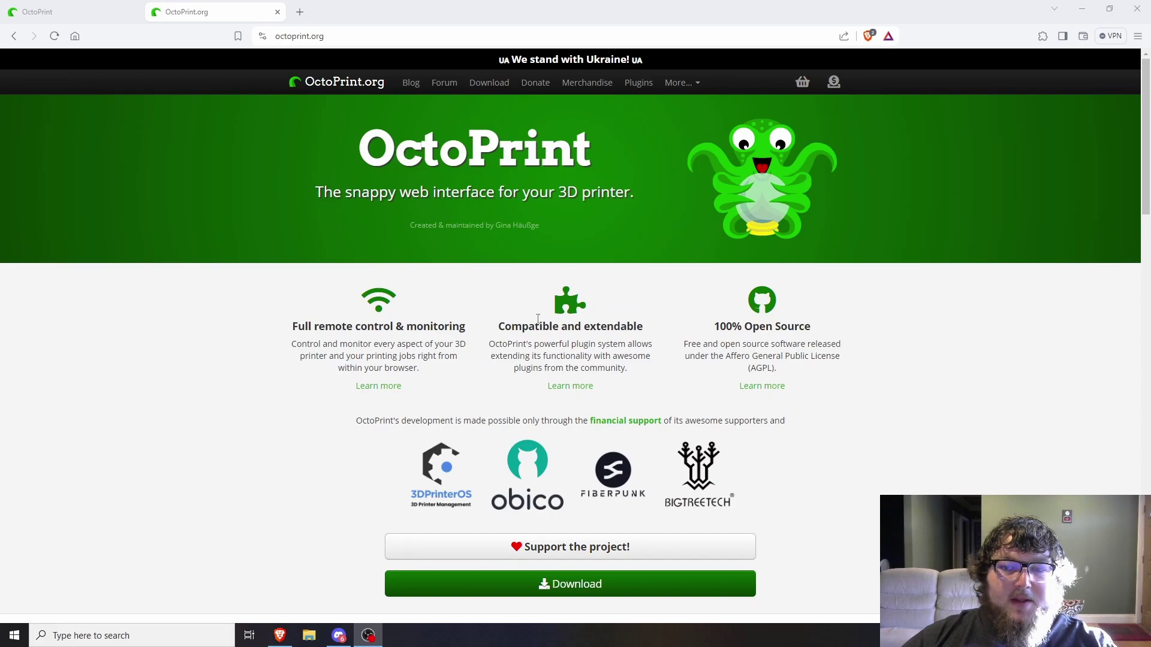
- Go to octoprint.org's Download page and read the setup instructions
scroll(538, 318, "down", 5)
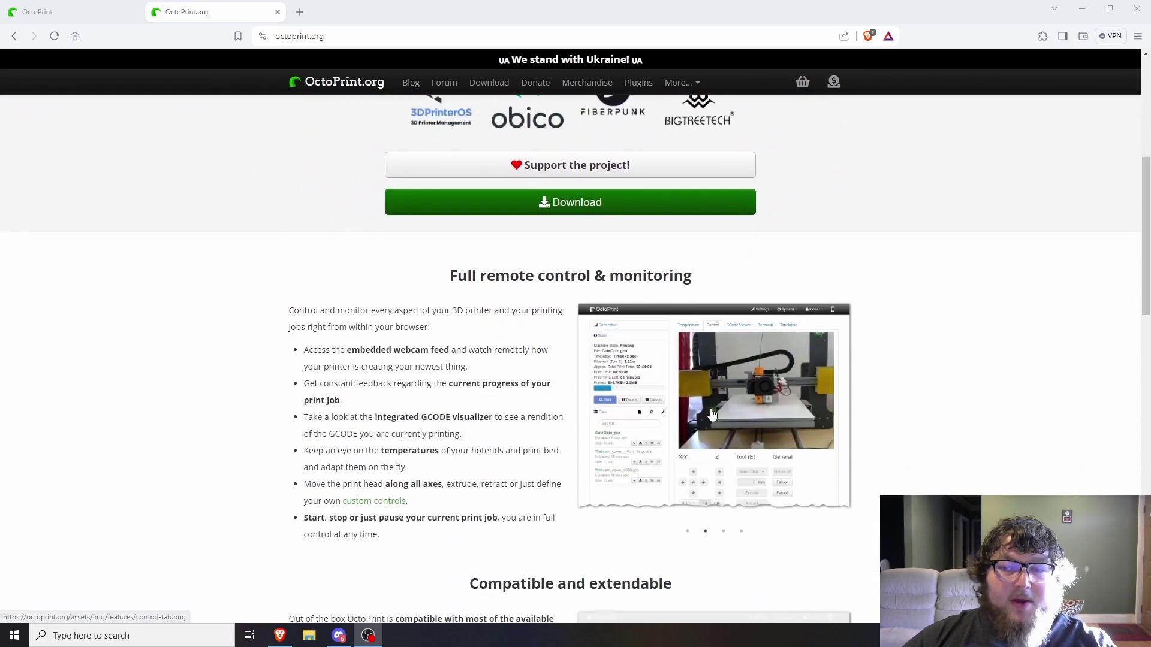
scroll(657, 442, "down", 3)
scroll(465, 380, "up", 6)
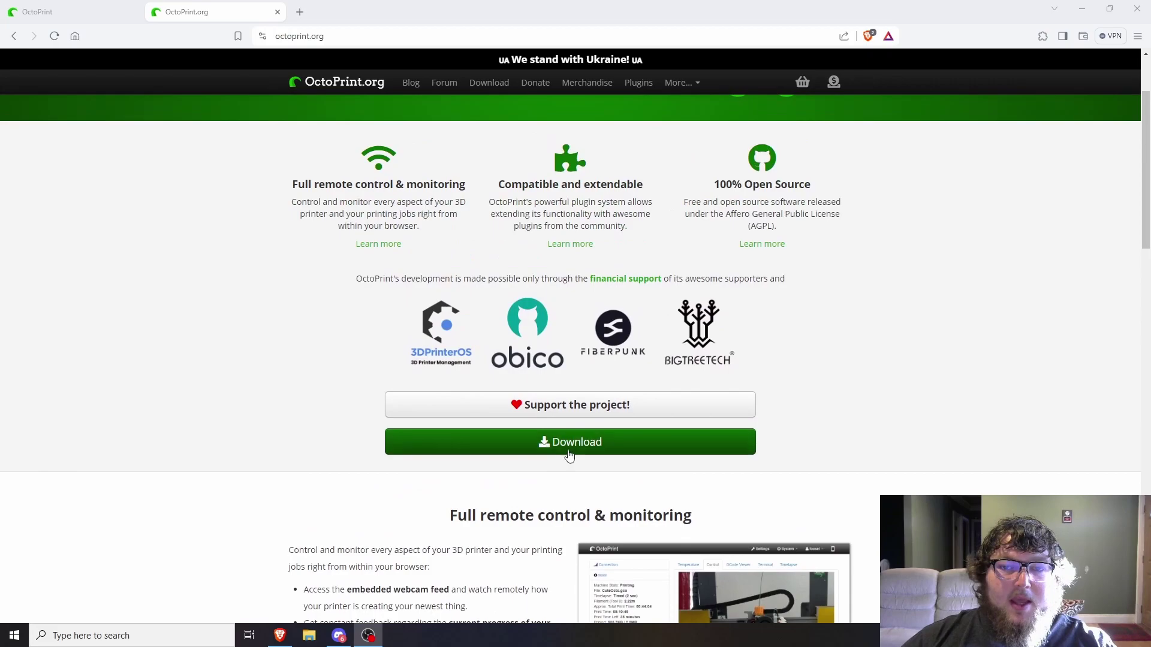
left_click(569, 454)
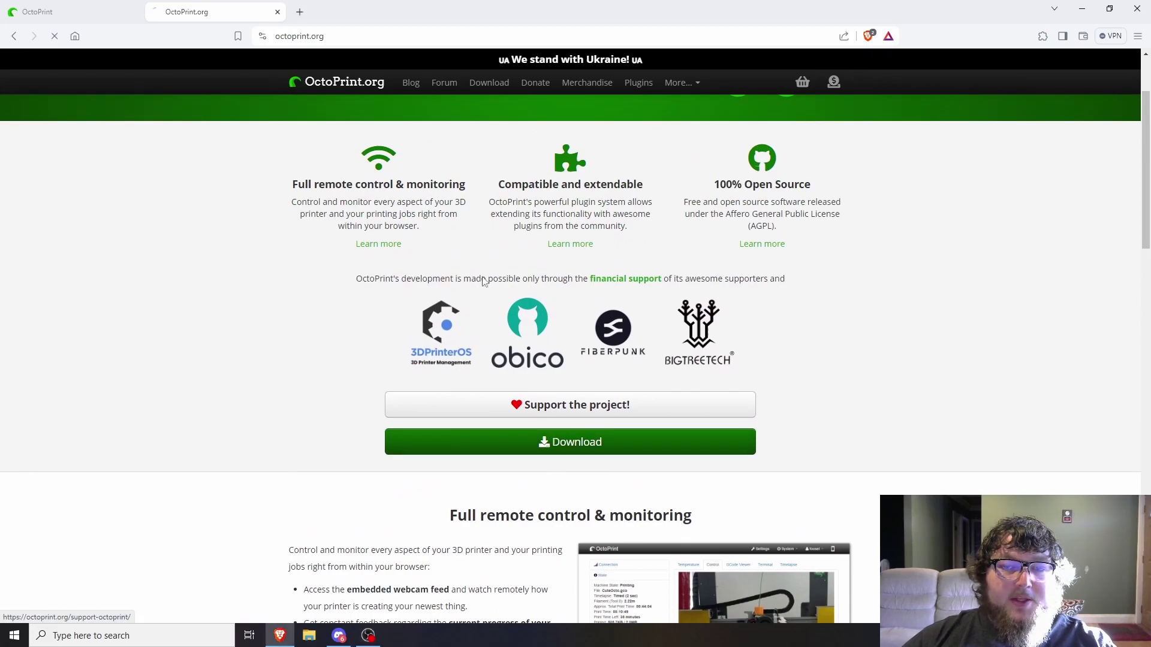
scroll(477, 369, "down", 3)
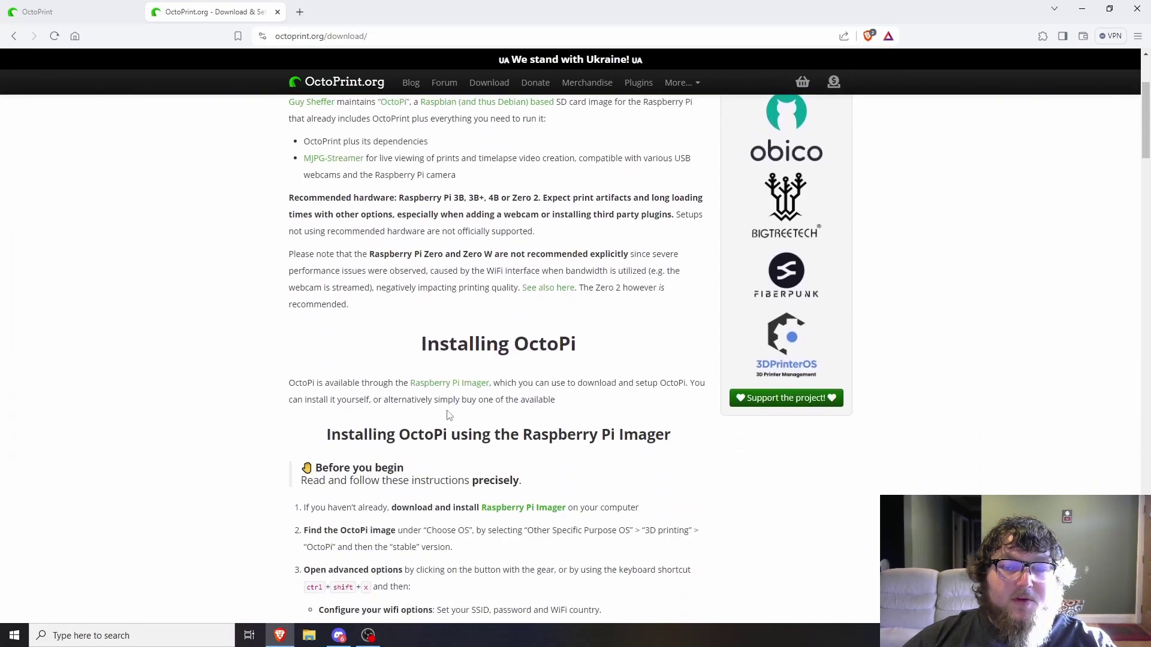
scroll(449, 416, "down", 3)
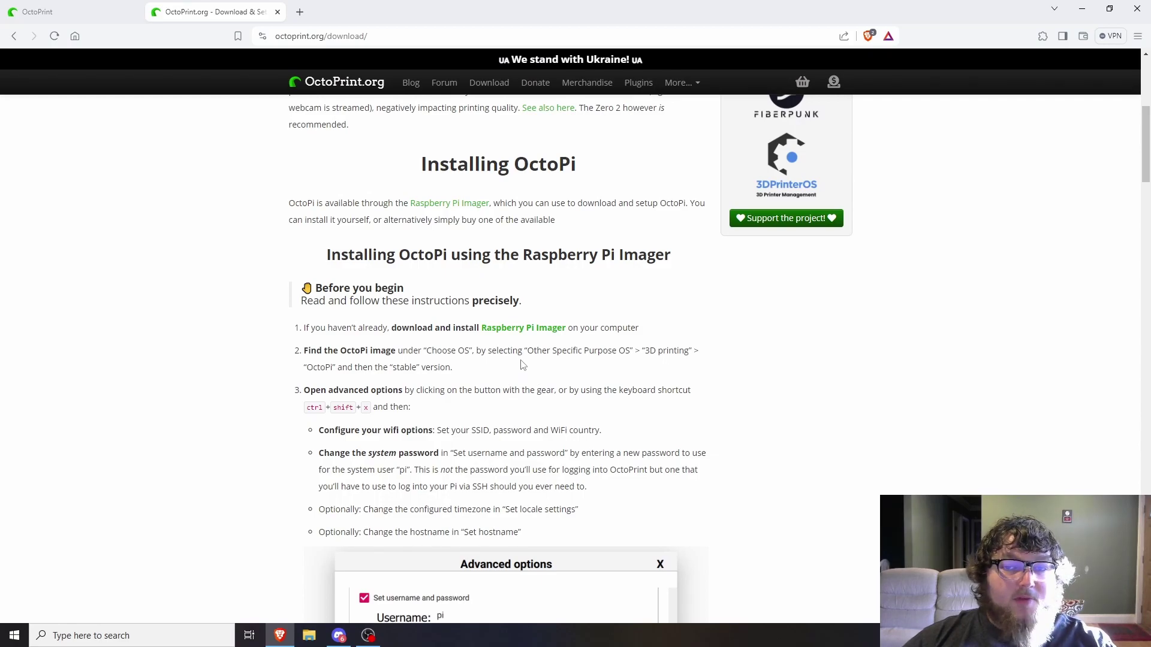
- Open the Raspberry Pi Imager software page, then search Windows for Raspberry Pi Imager
left_click(537, 329)
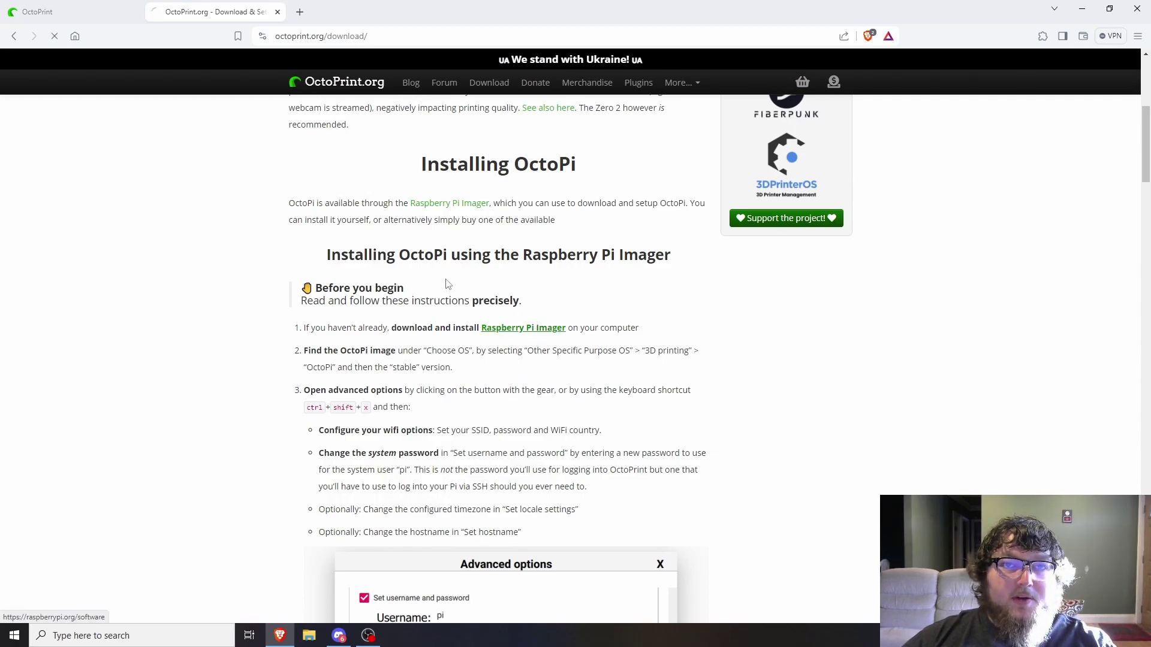
scroll(491, 312, "down", 3)
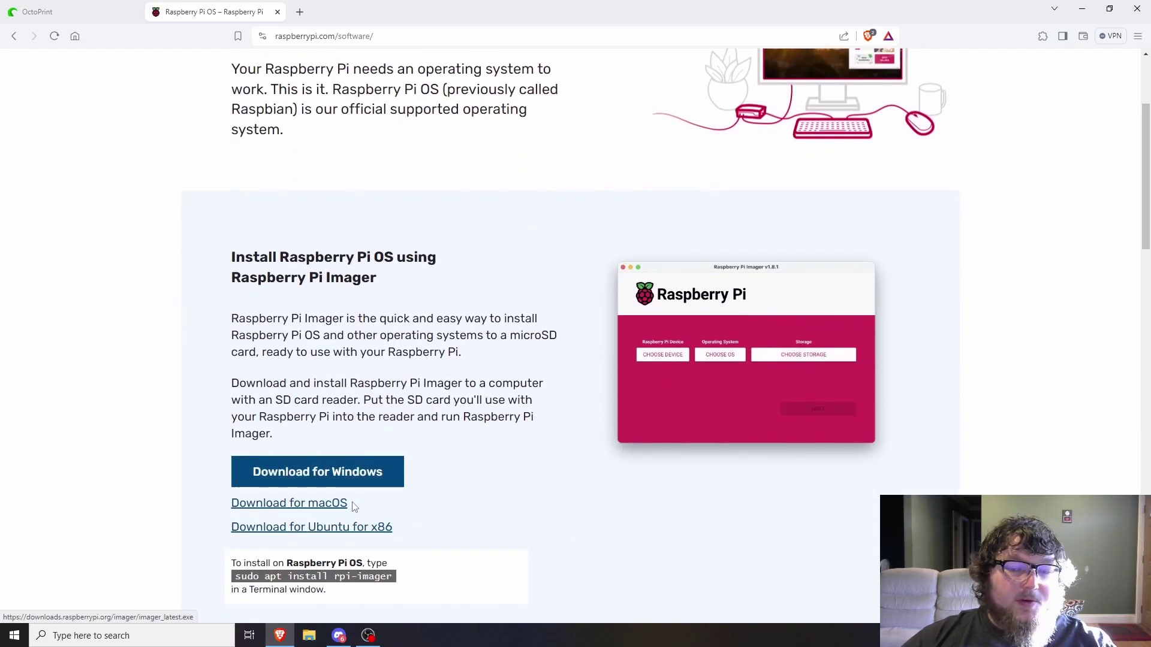
left_click(154, 635)
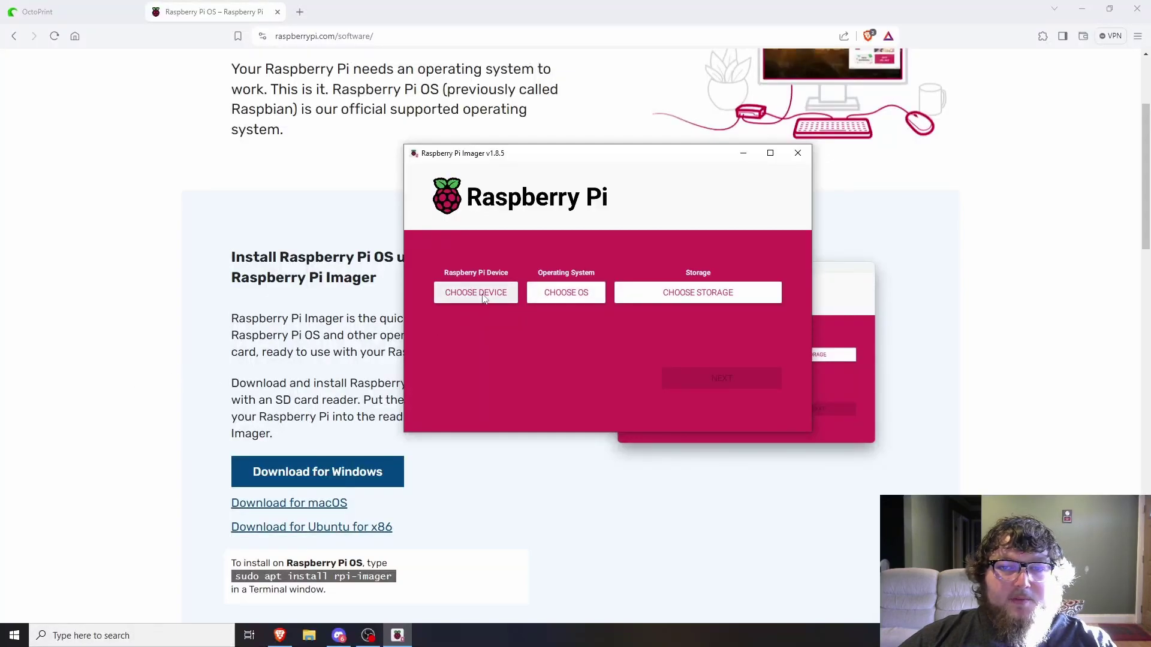
- Set Raspberry Pi 3 as the device in Raspberry Pi Imager
left_click(483, 297)
scroll(574, 372, "down", 3)
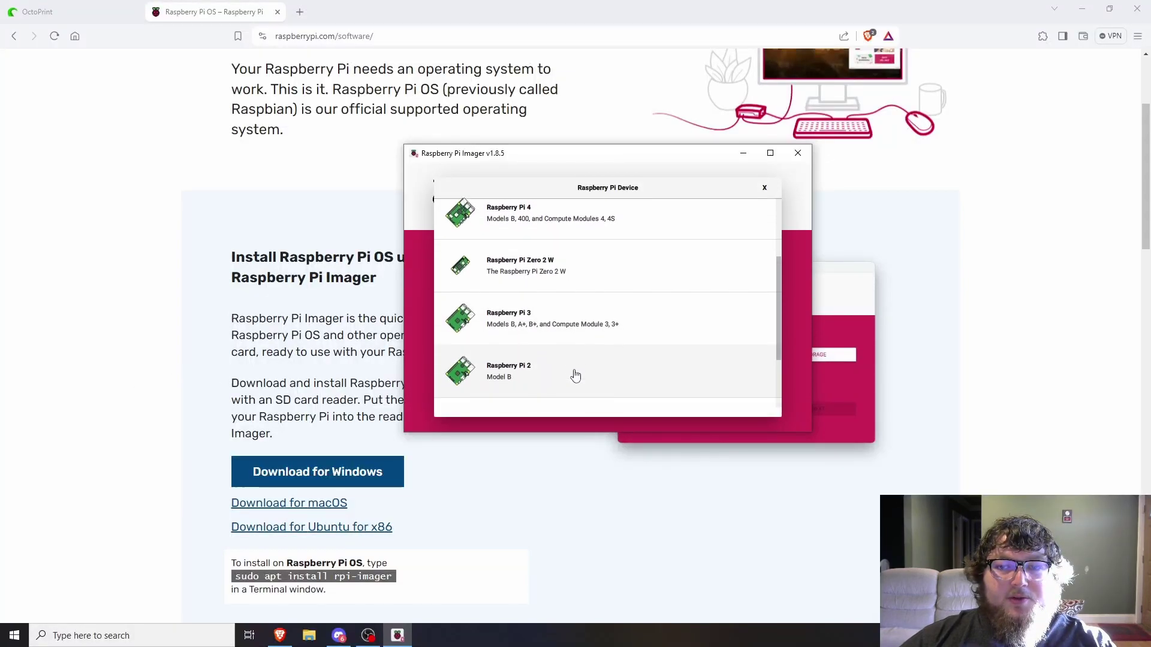
left_click(578, 313)
- Browse the OS list to Other specific-purpose OS > 3D printing > OctoPi
left_click(581, 296)
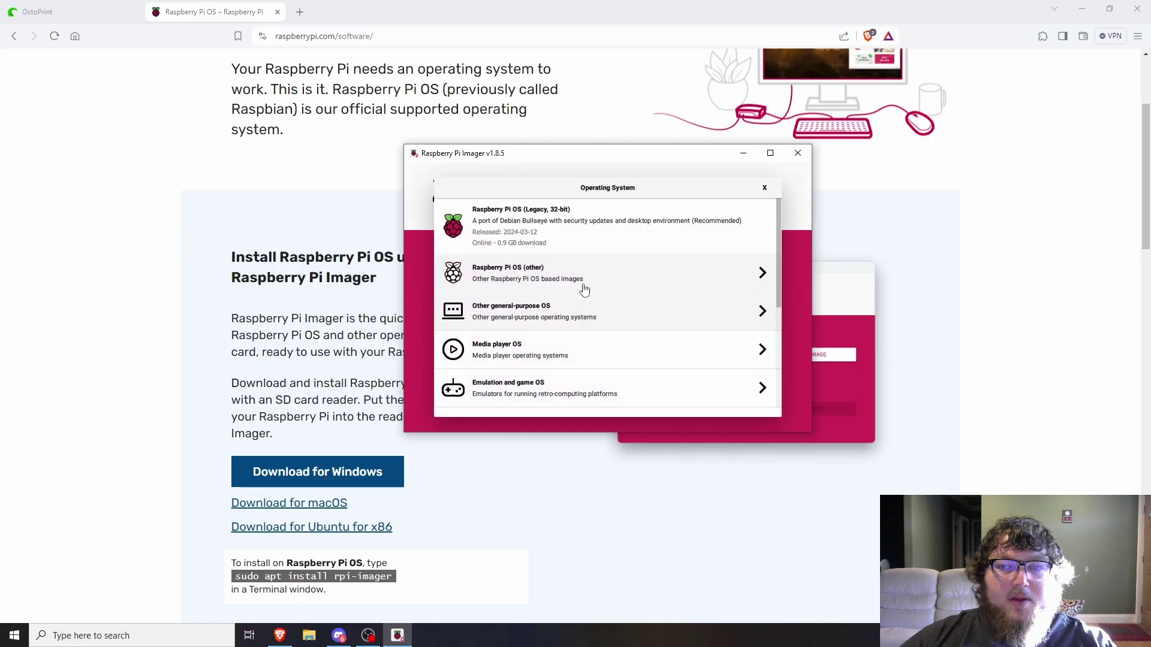
left_click(550, 313)
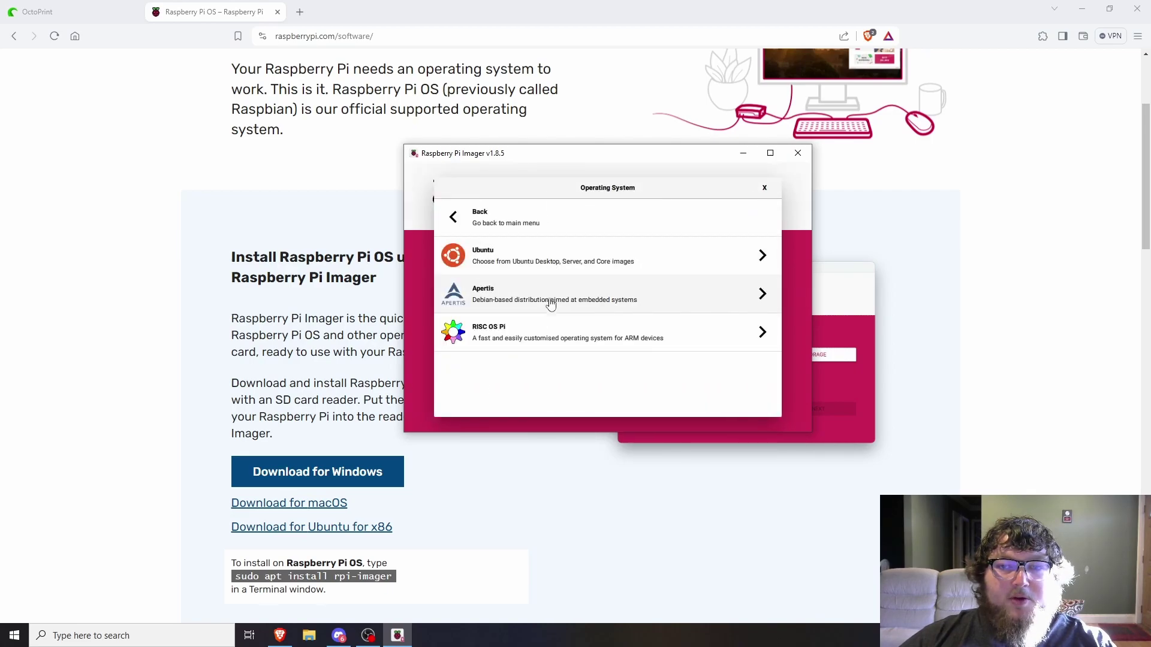
left_click(478, 225)
scroll(548, 378, "down", 4)
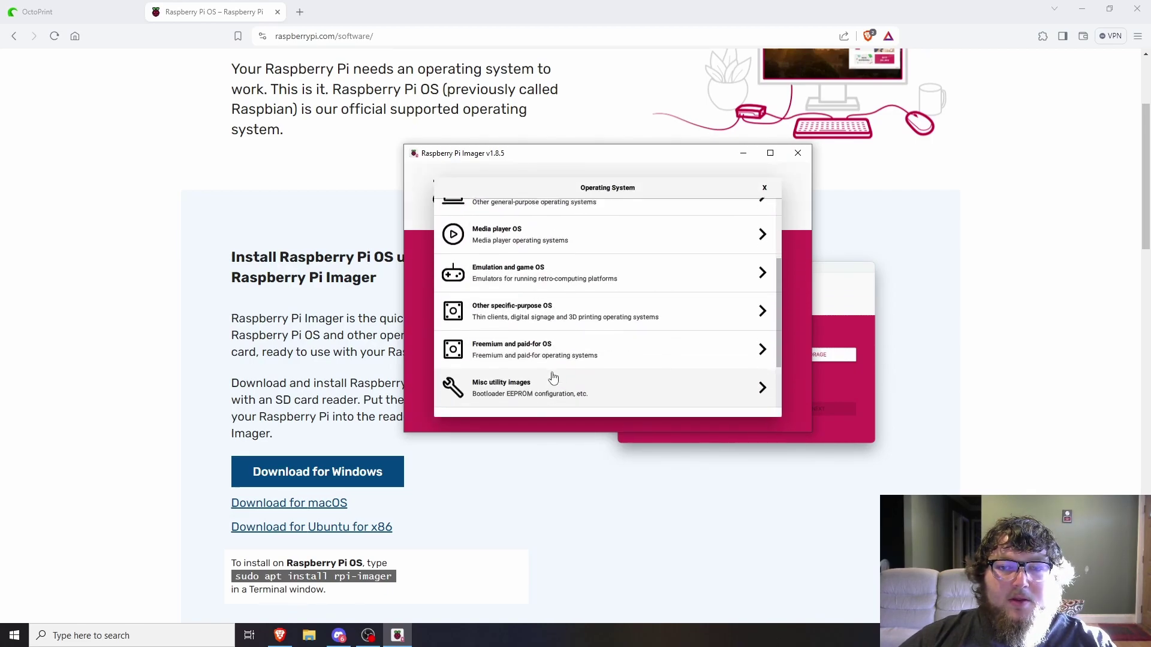
left_click(544, 297)
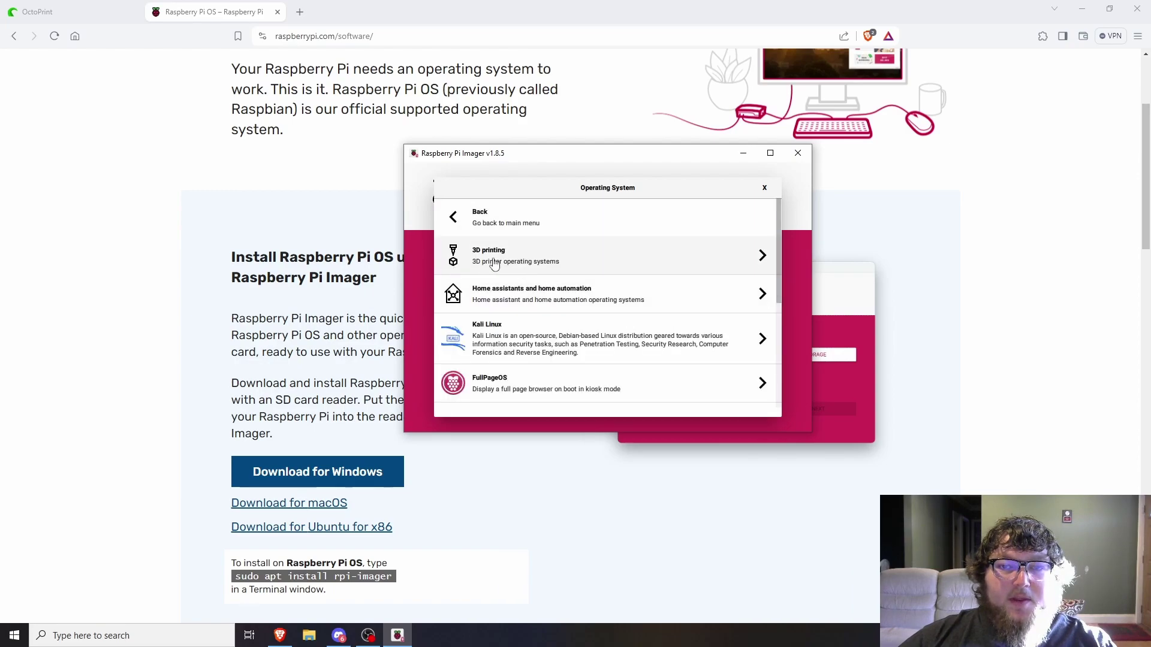
left_click(501, 259)
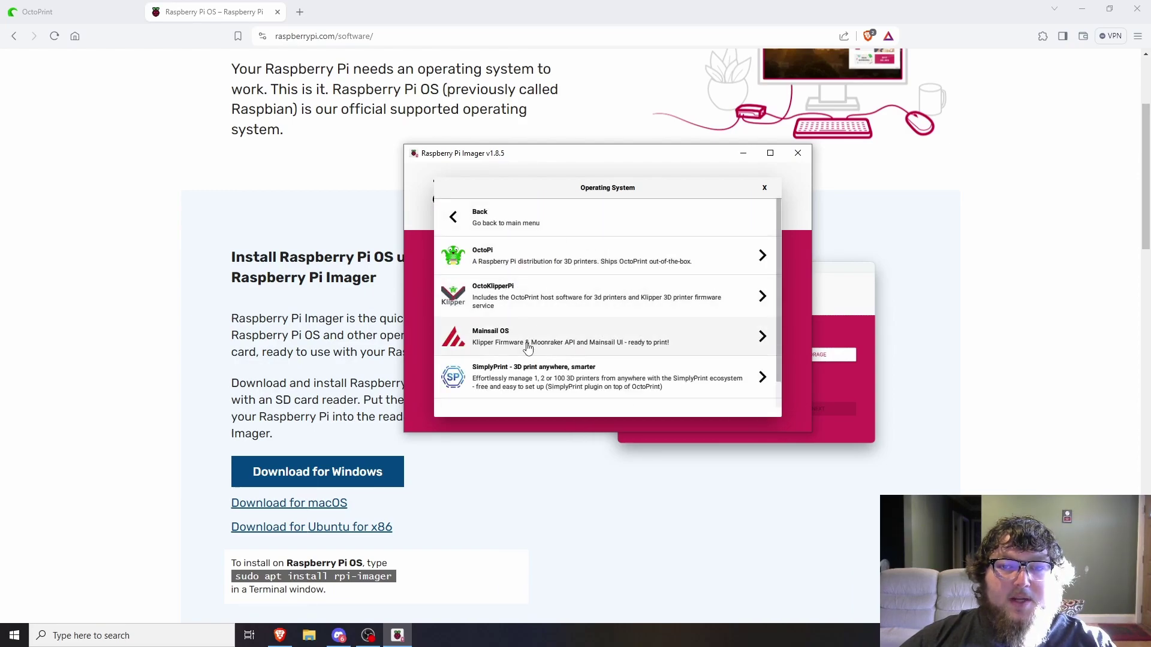
left_click(527, 262)
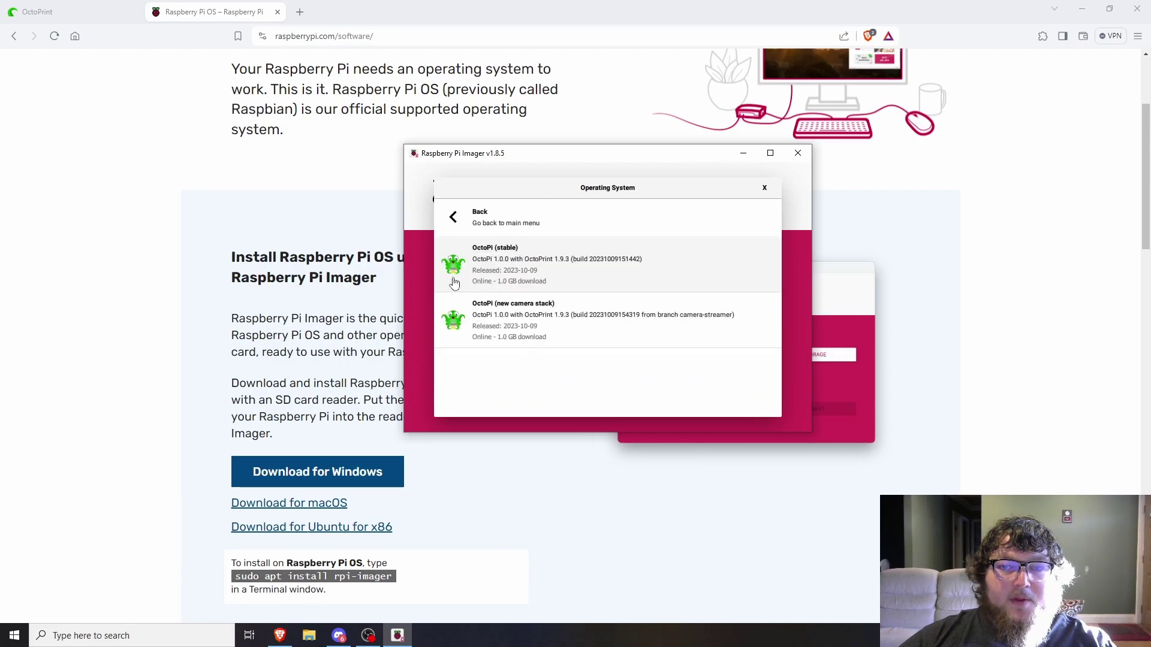
- Select OctoPi (new camera stack), then browse Raspberry Pi camera listings on amazon.com
left_click(526, 317)
left_click(300, 12)
type("amazon.com")
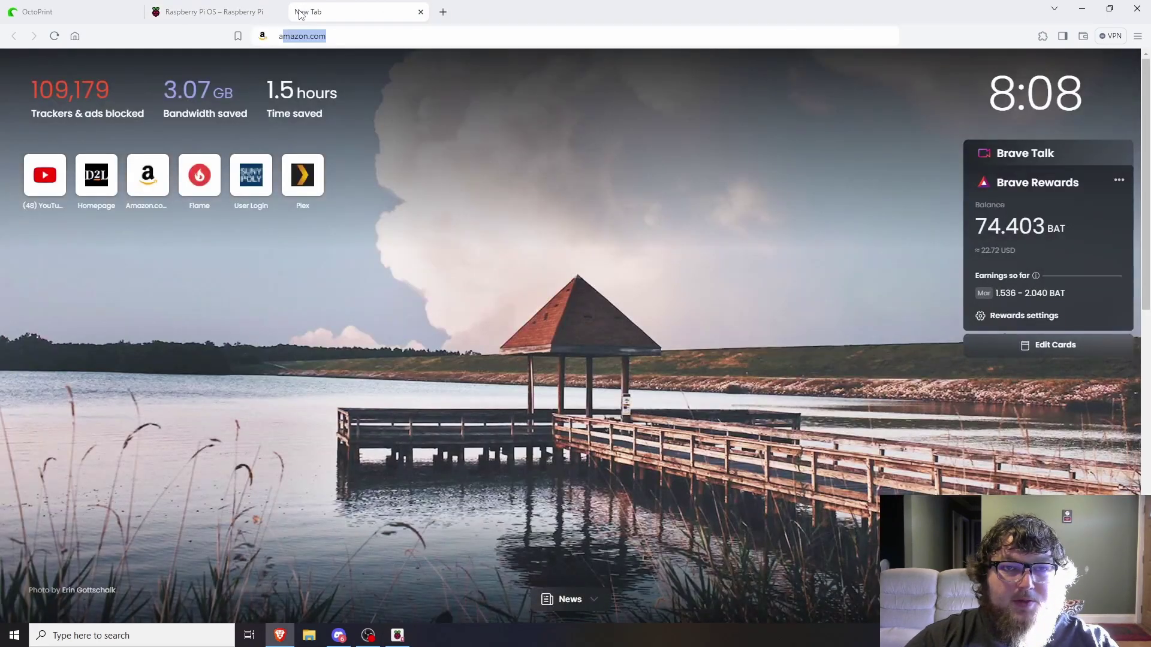
key("Return")
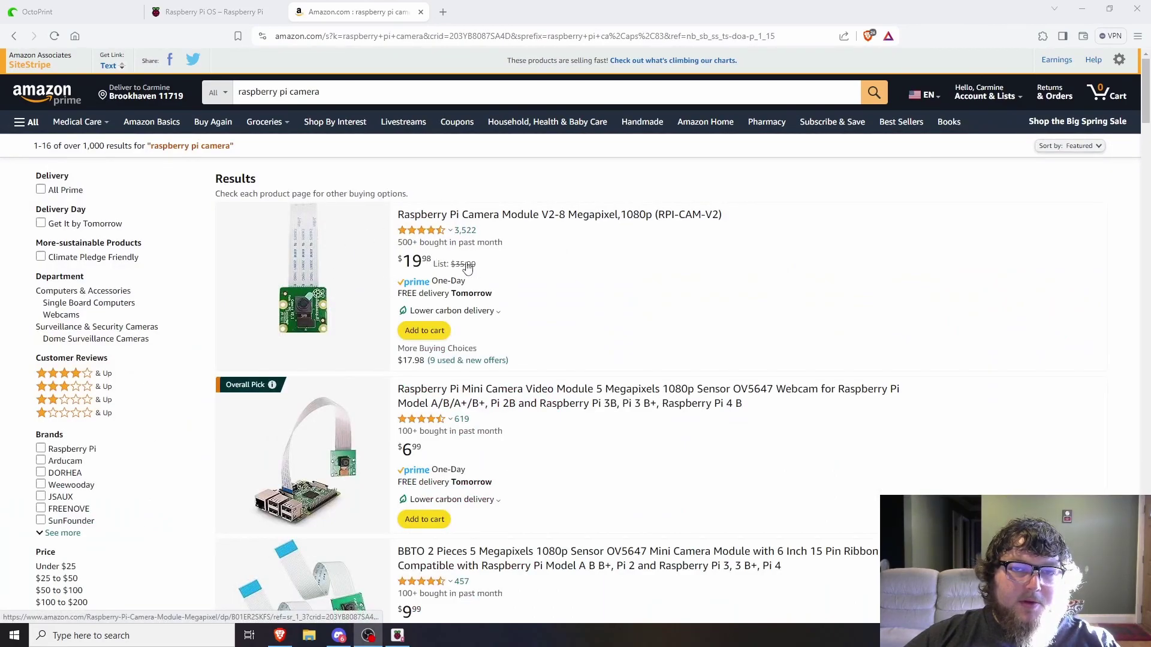
scroll(375, 299, "down", 3)
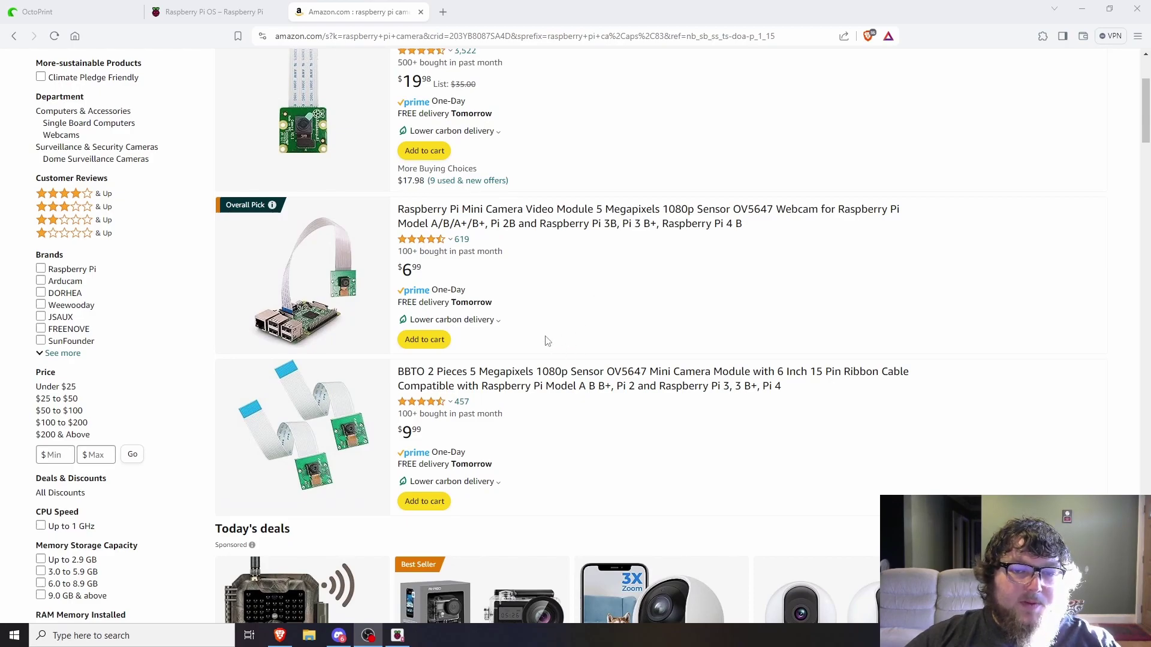
scroll(547, 341, "down", 8)
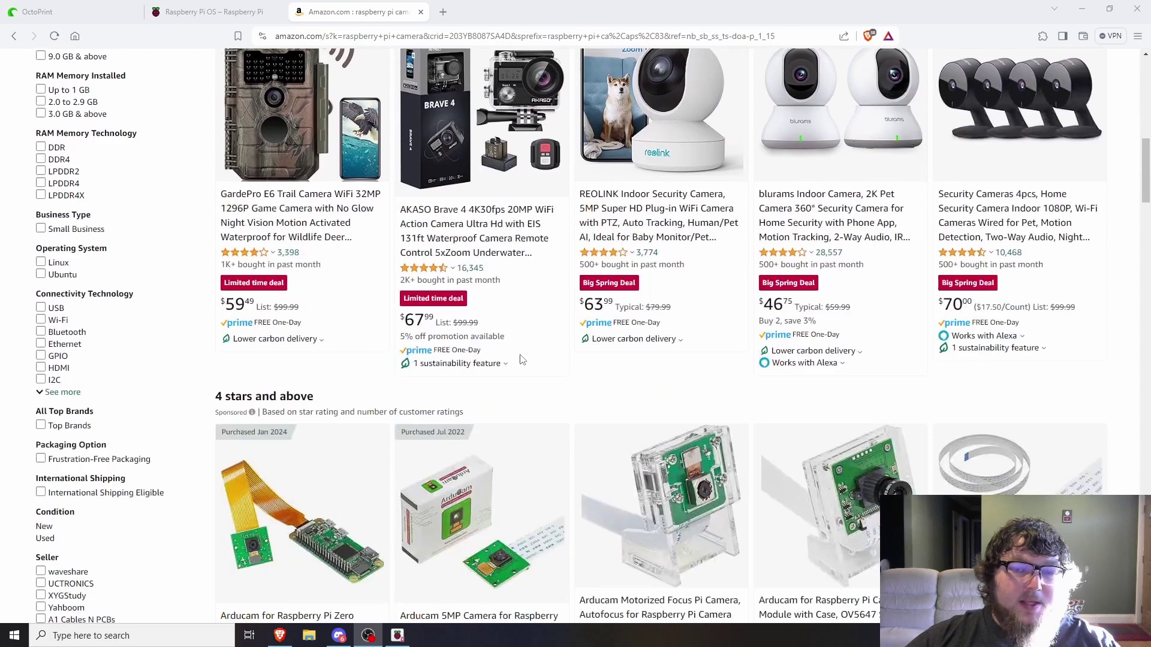
scroll(521, 359, "down", 4)
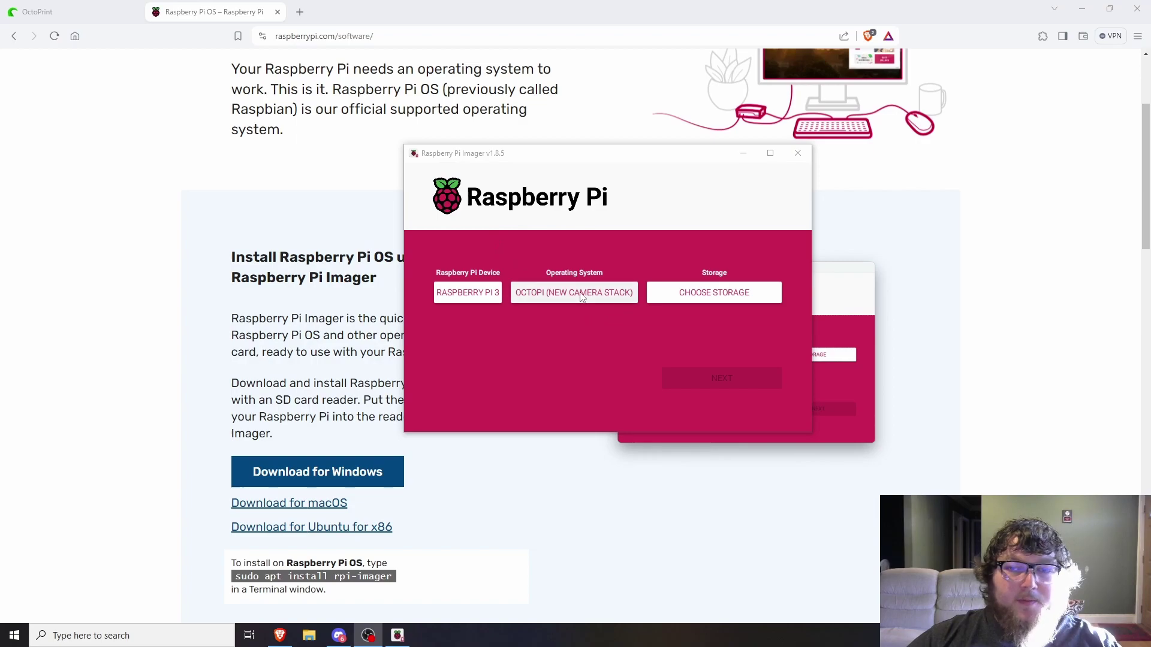
- Choose OctoPi > OctoPi (new camera stack) as the operating system
left_click(559, 304)
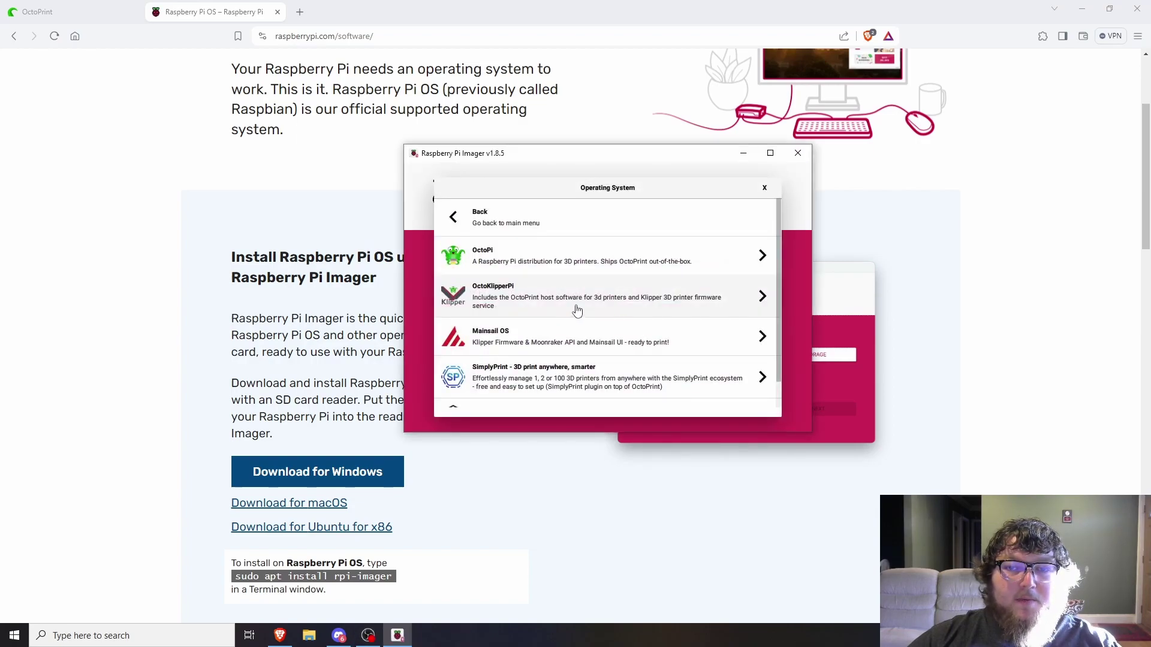
left_click(535, 265)
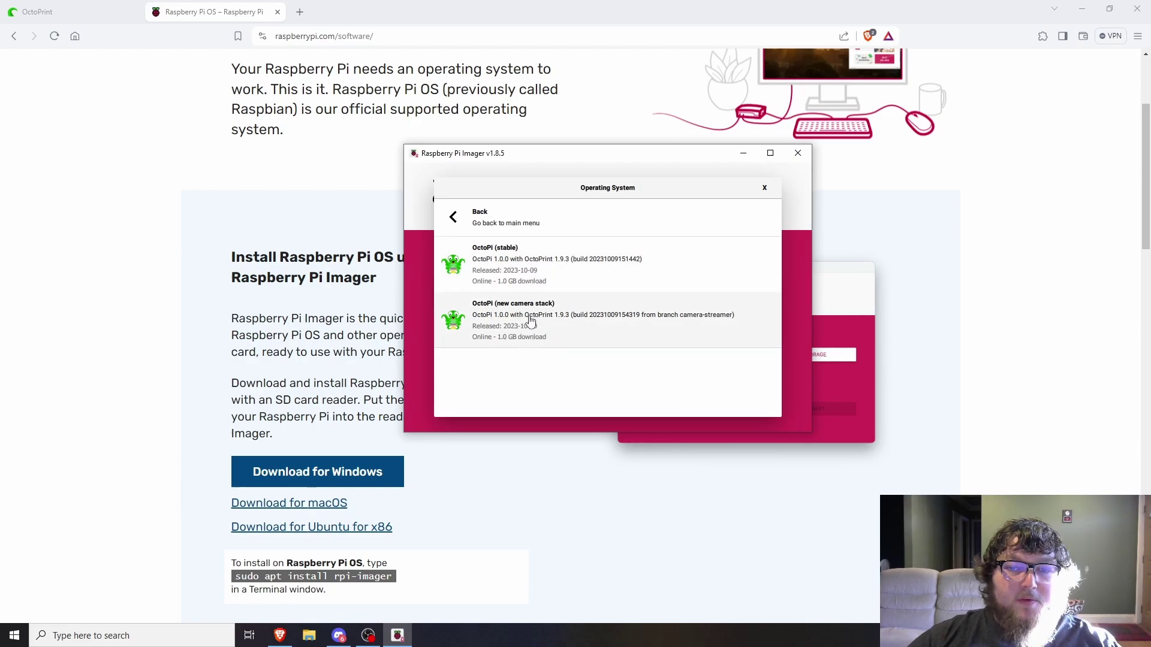
left_click(557, 333)
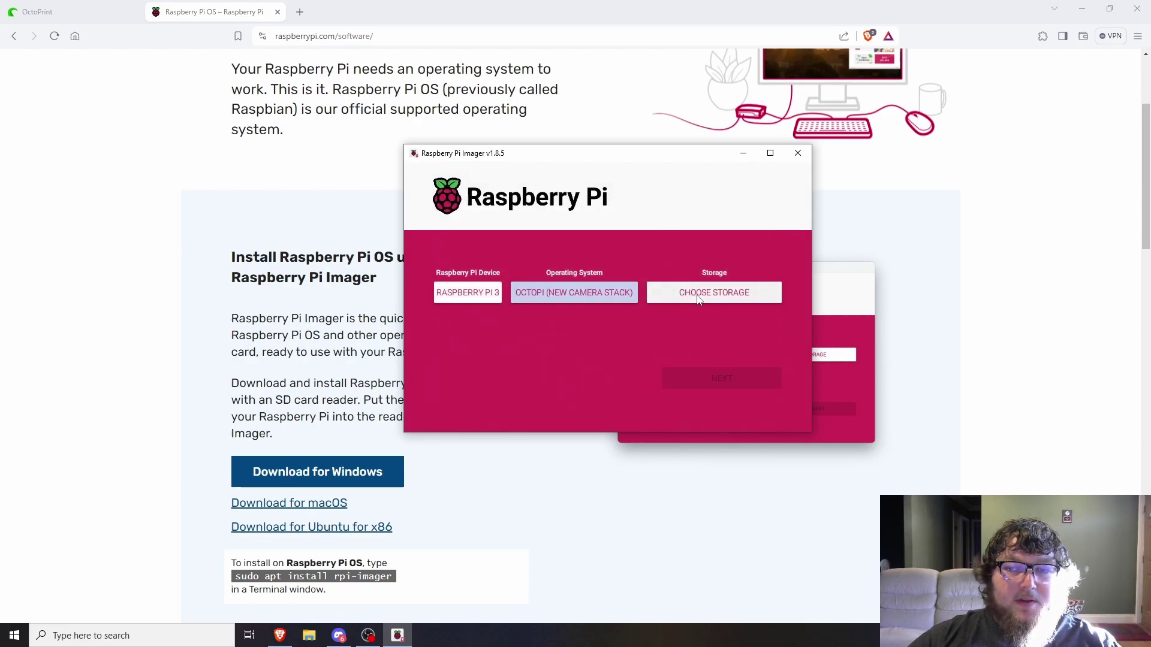
- Select the 30.9 GB Generic STORAGE DEVICE USB Device as the storage target
left_click(713, 293)
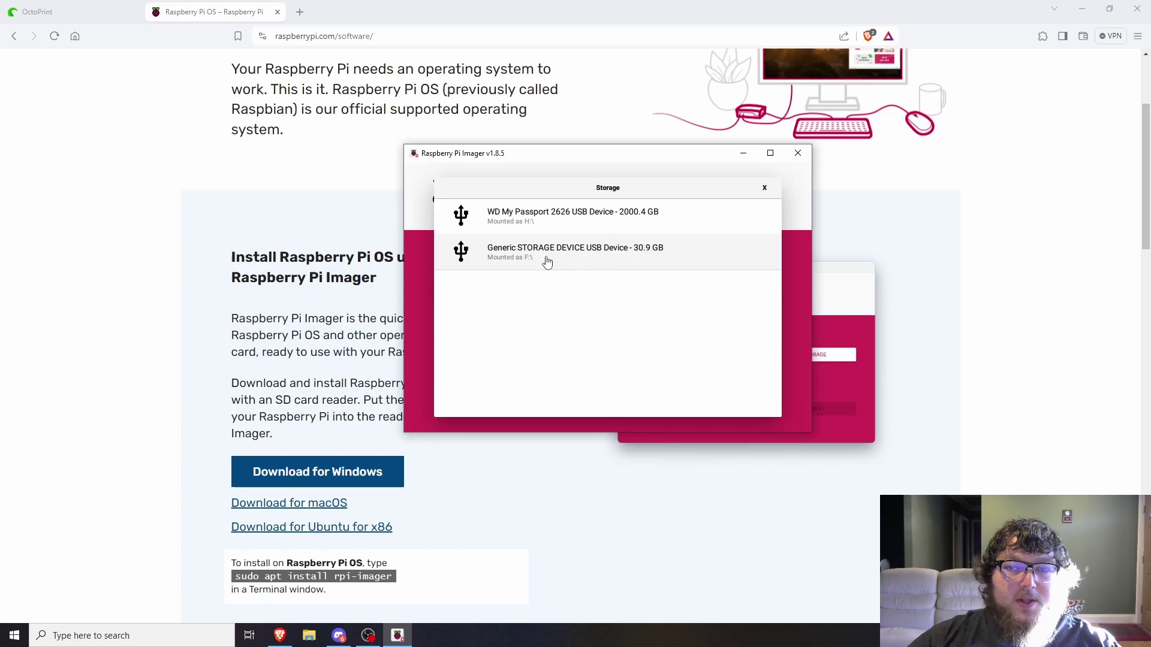
left_click(574, 259)
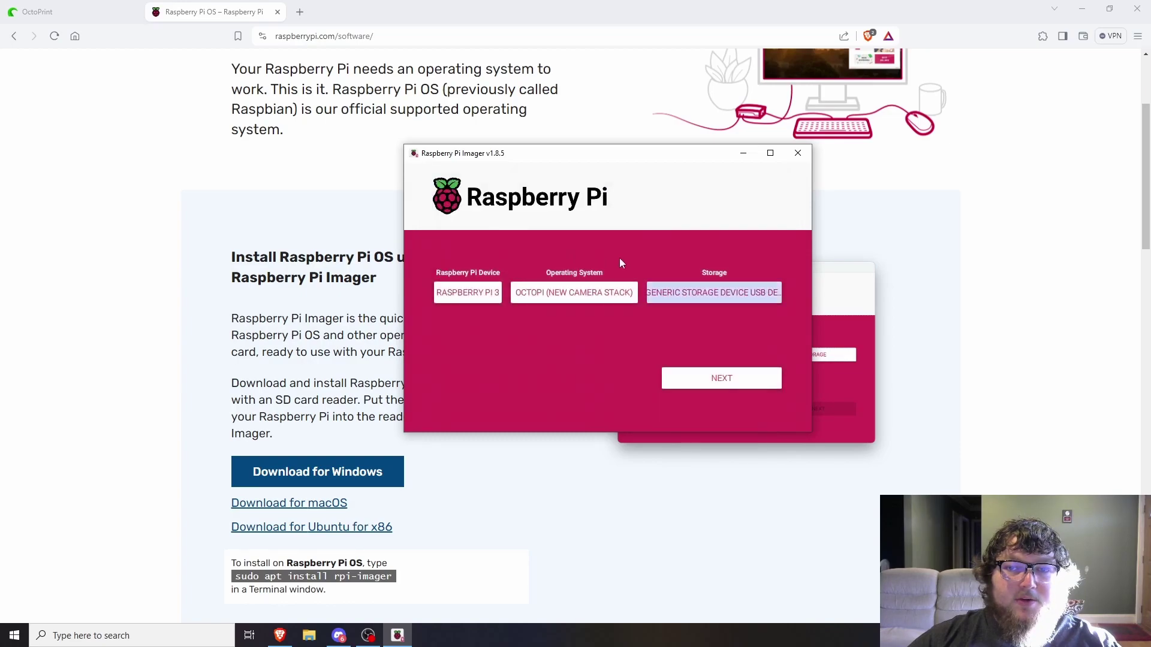
left_click(714, 287)
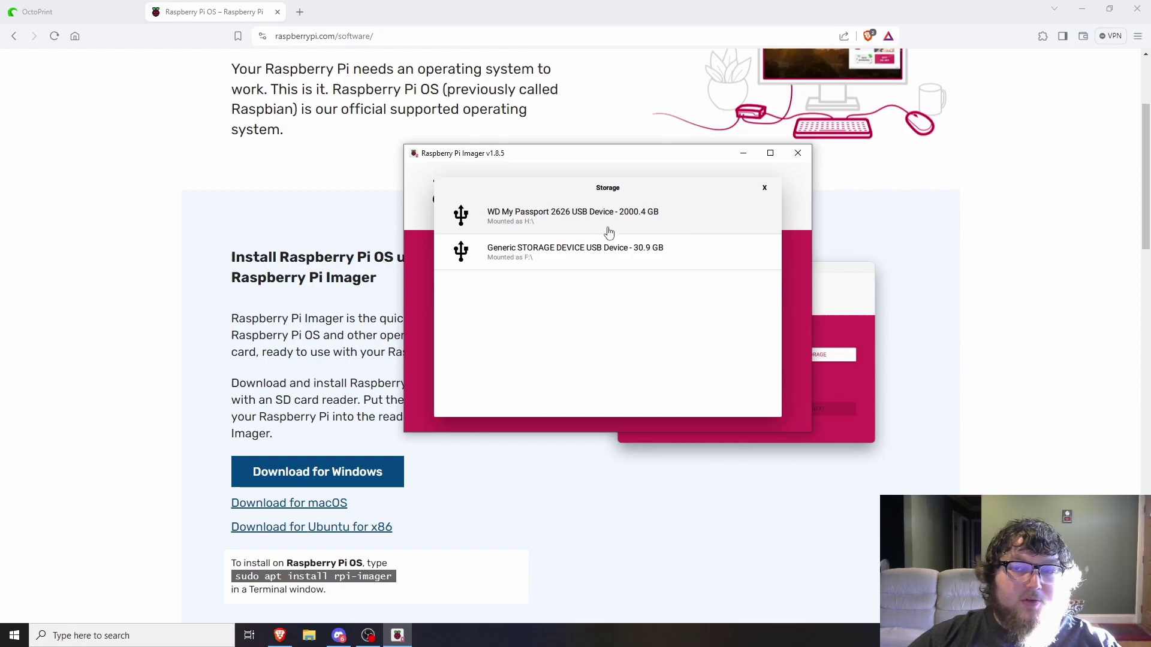
left_click(577, 259)
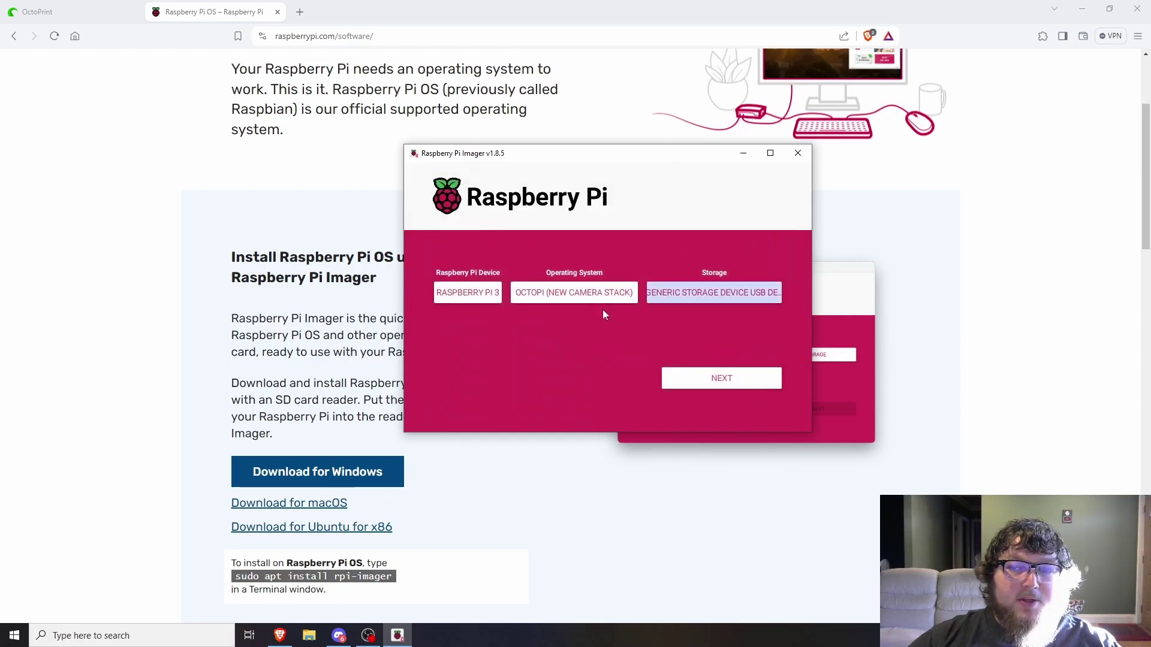
- Replace the hostname with 'octopi' in the General customisation settings and save
left_click(710, 383)
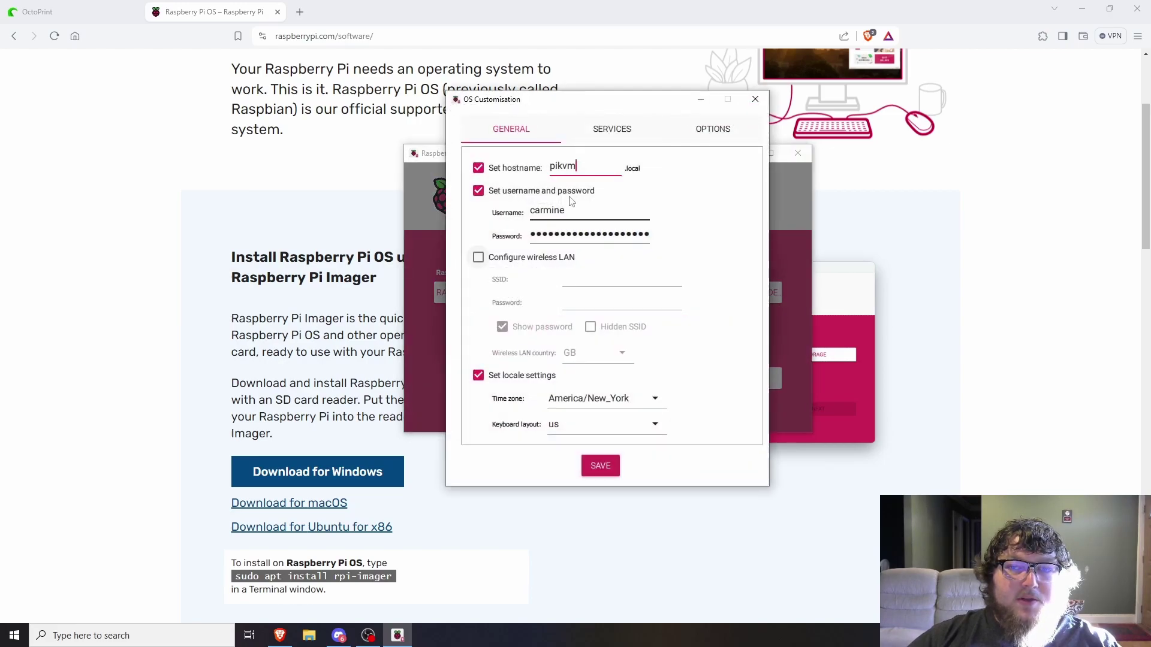
double_click(576, 167)
type("oco")
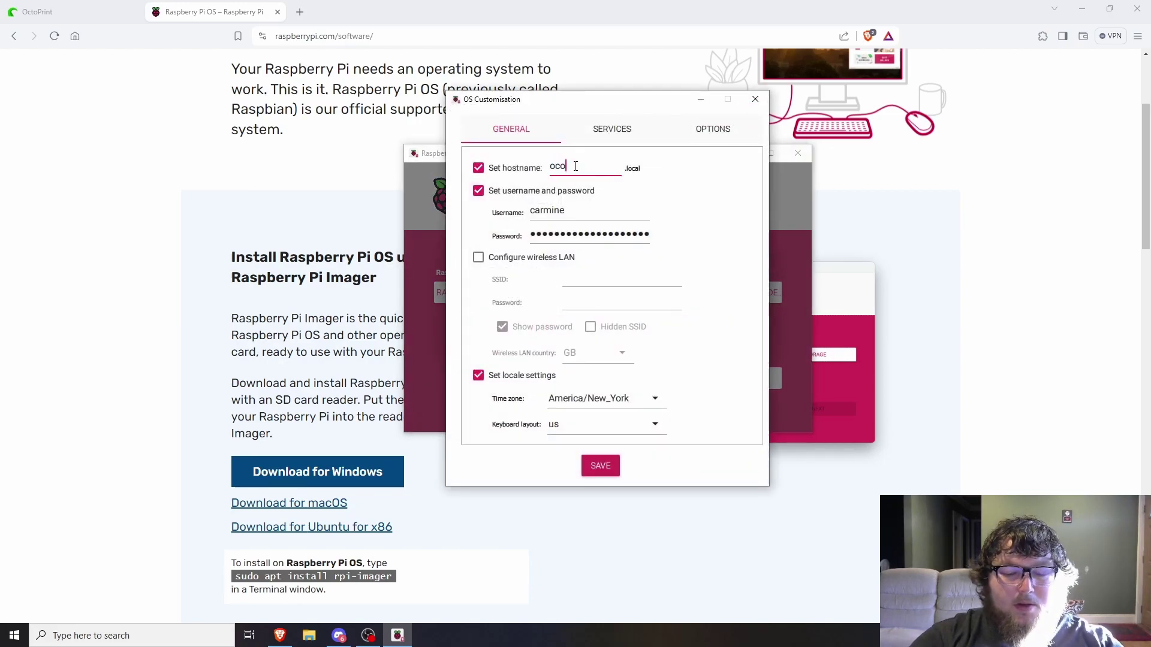
type("t")
key("BackSpace")
key("BackSpace")
type("top")
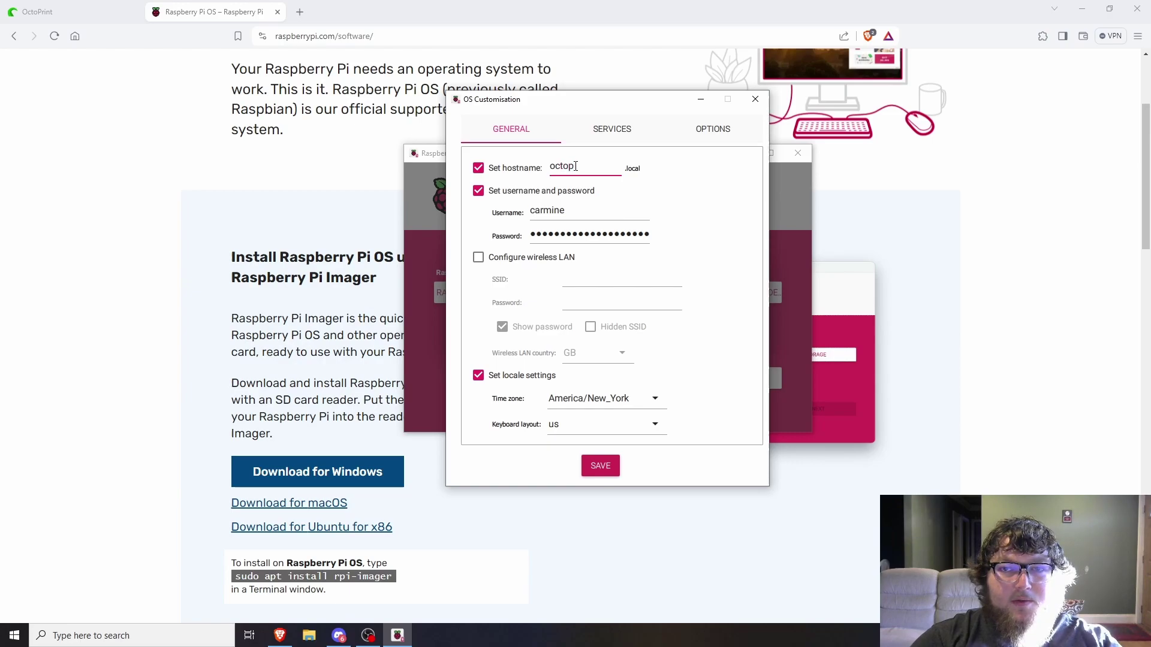
type("i")
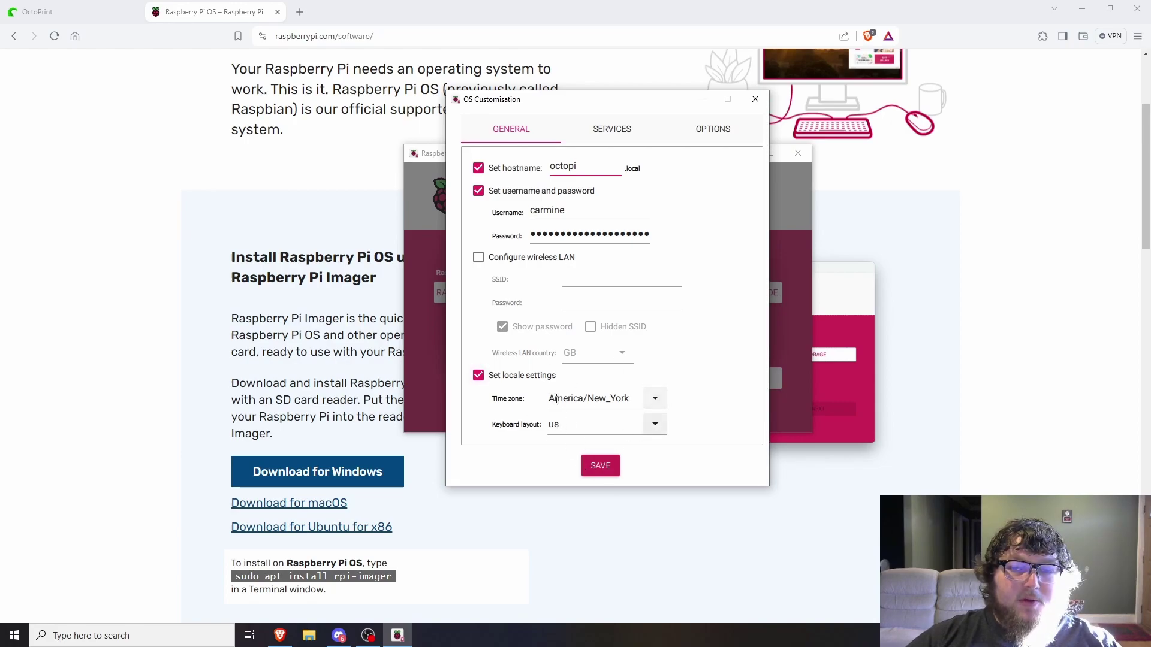
left_click(600, 466)
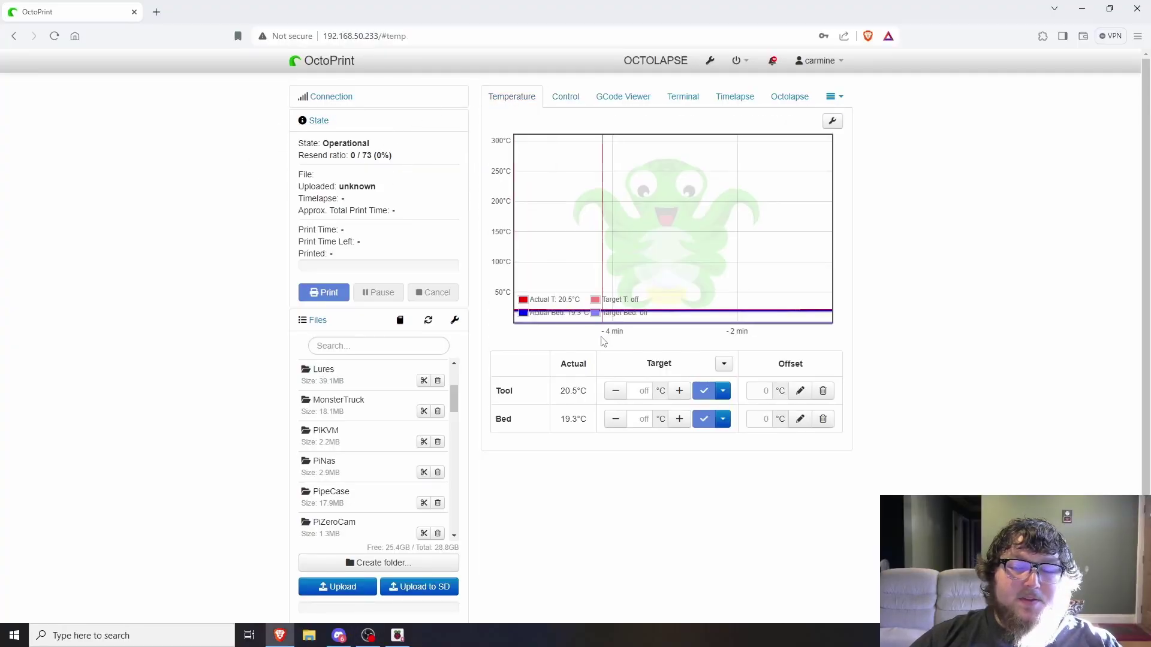
scroll(648, 517, "down", 2)
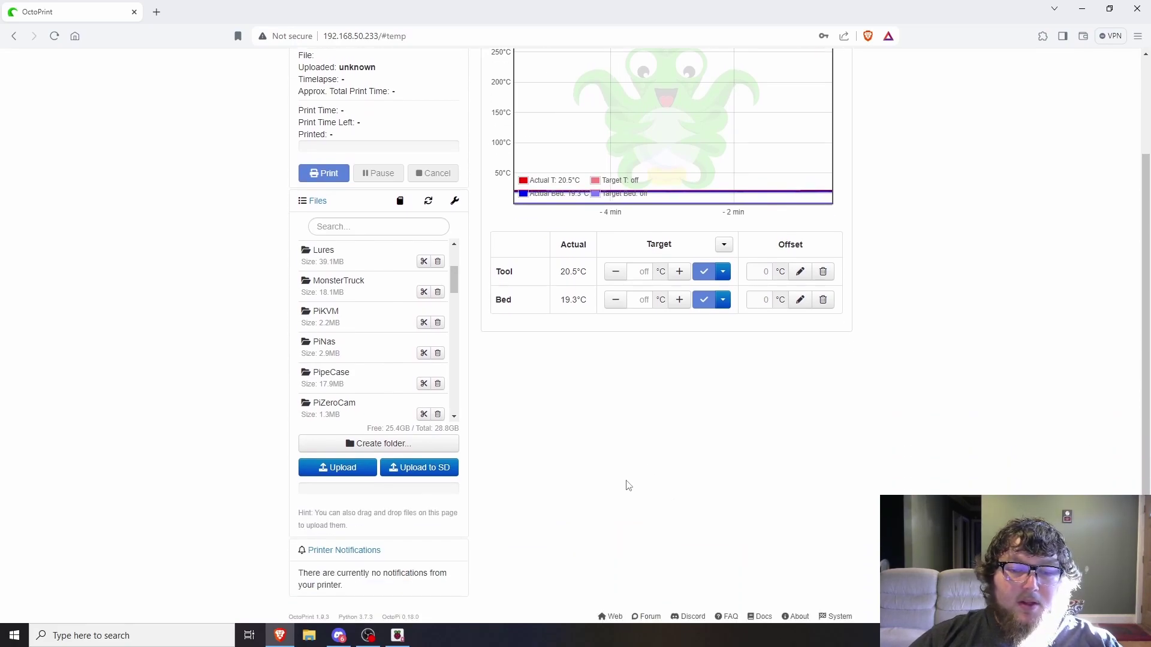
scroll(632, 480, "up", 2)
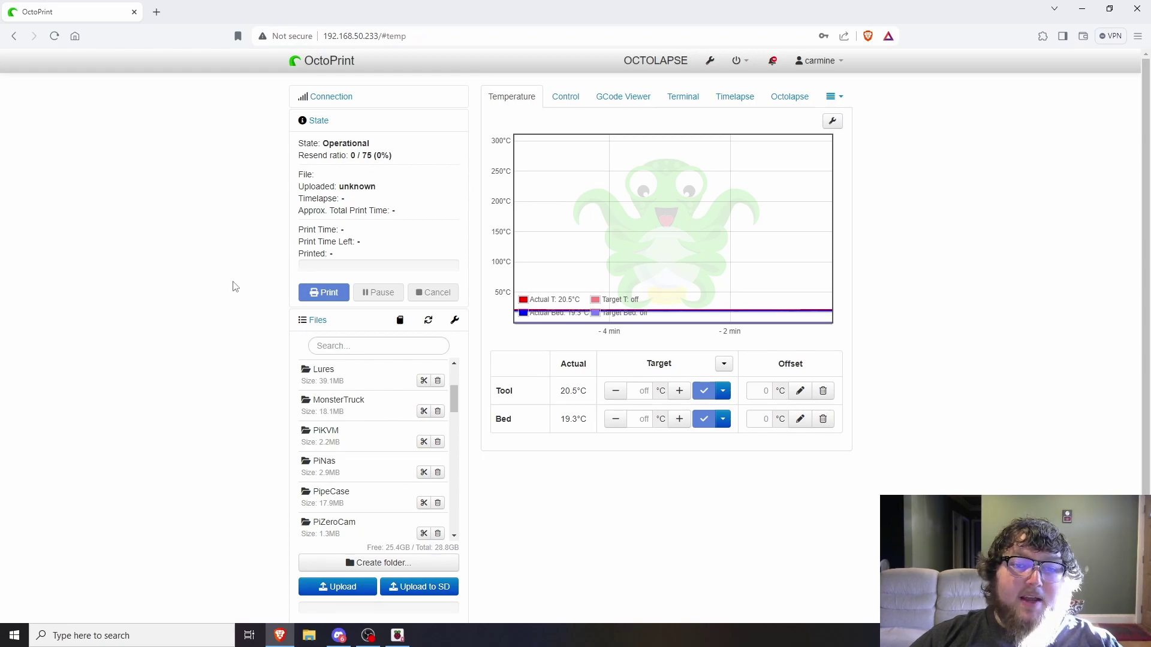
scroll(362, 466, "up", 3)
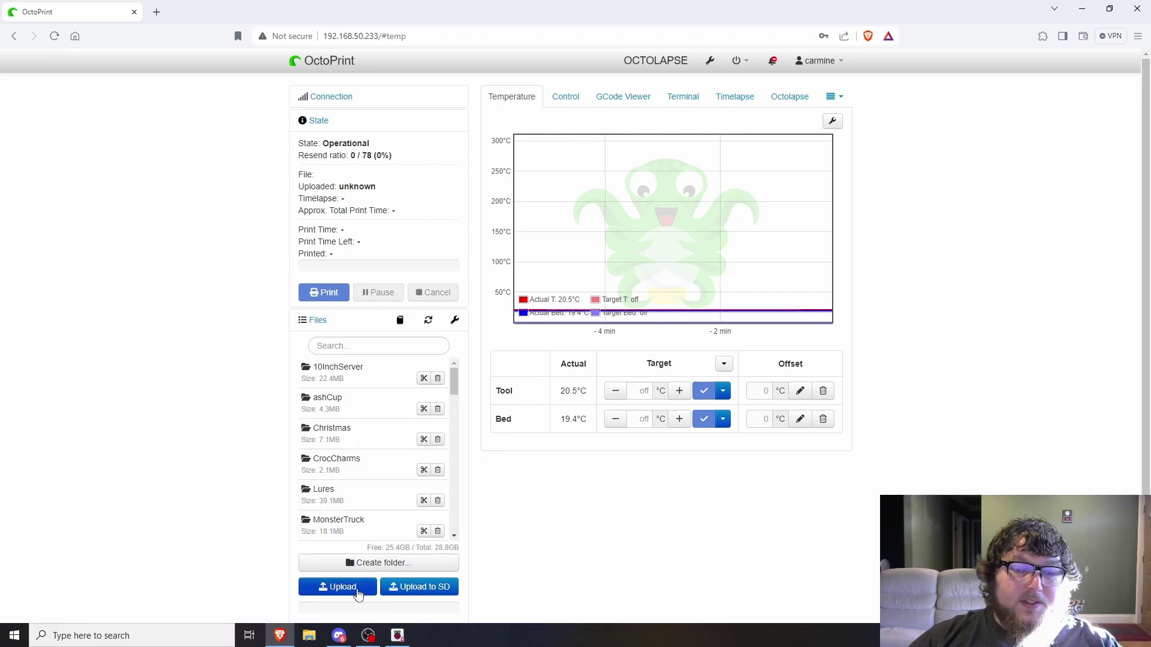
left_click(359, 590)
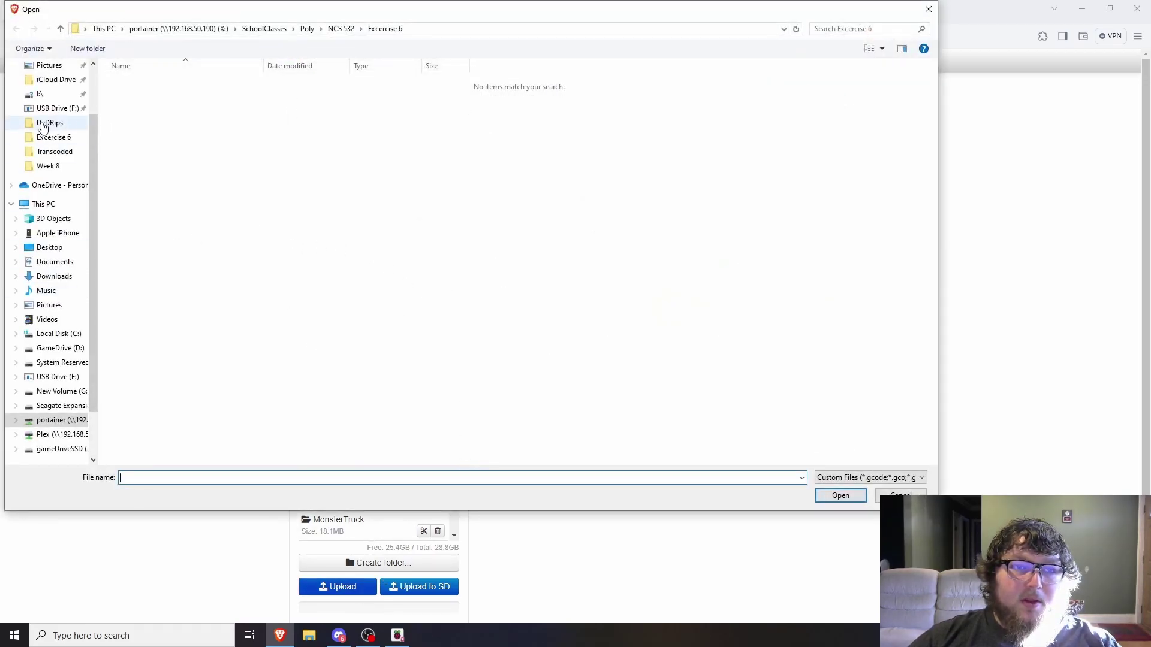
scroll(56, 264, "up", 1)
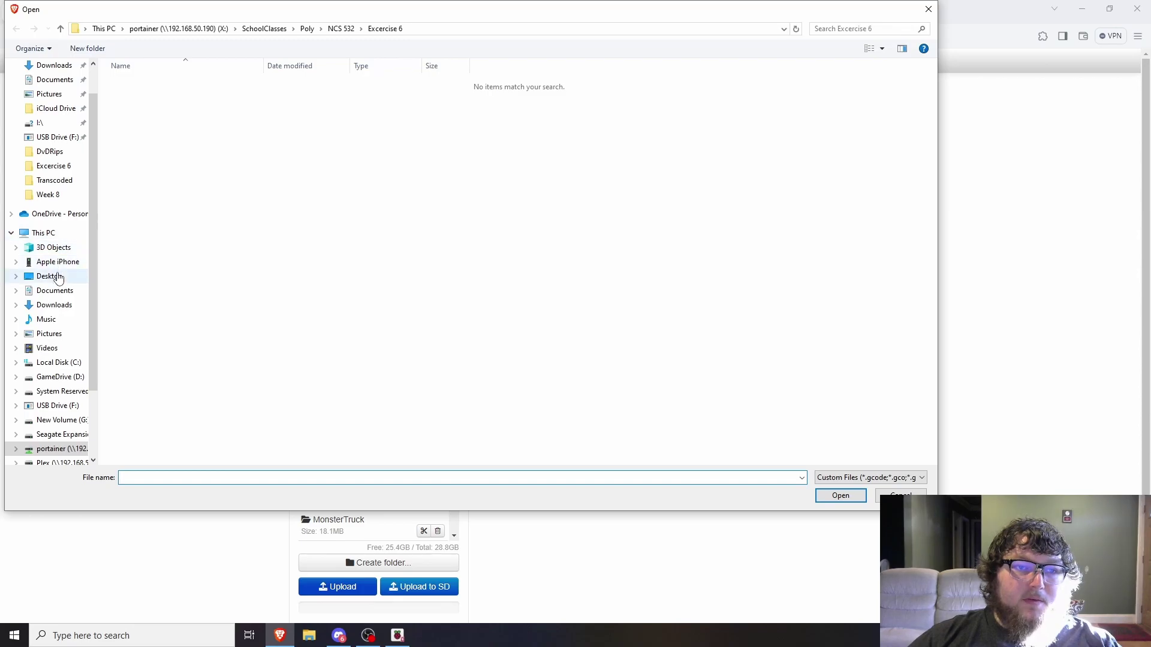
left_click(58, 279)
double_click(161, 84)
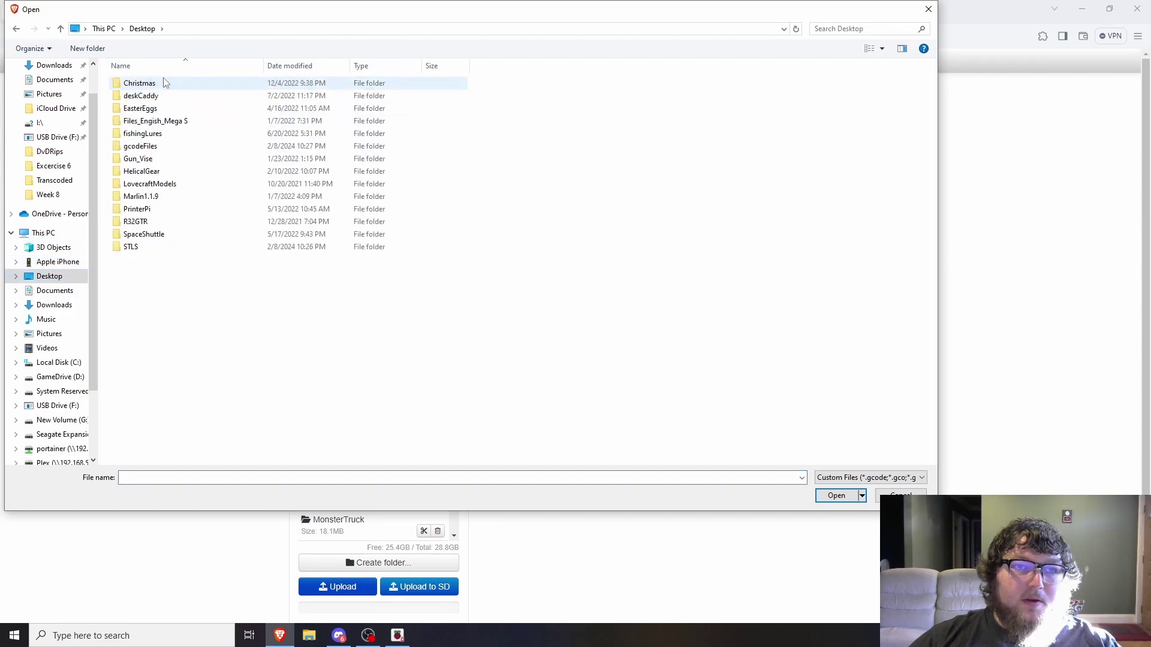
double_click(171, 150)
scroll(237, 322, "down", 5)
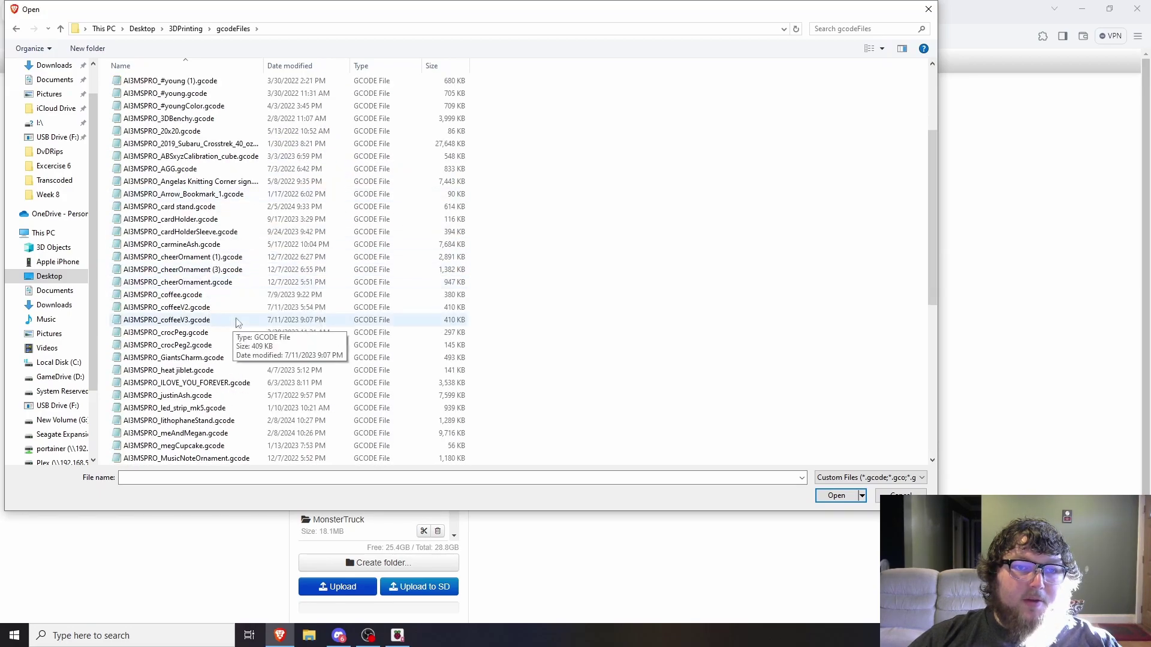
scroll(237, 322, "down", 4)
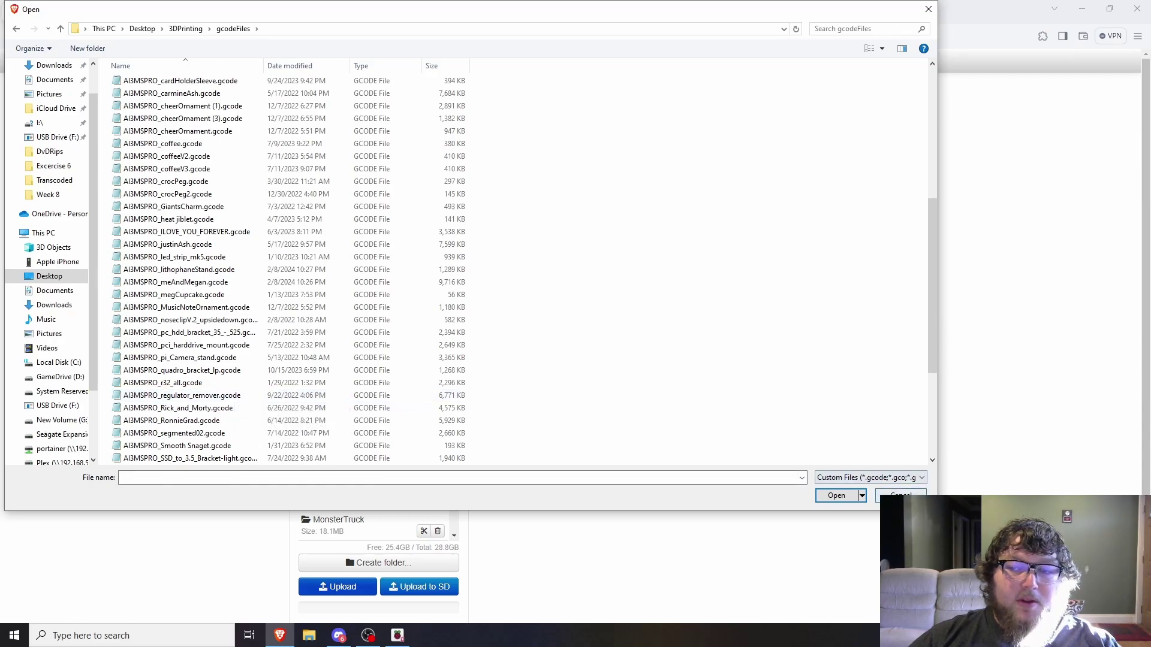
left_click(899, 496)
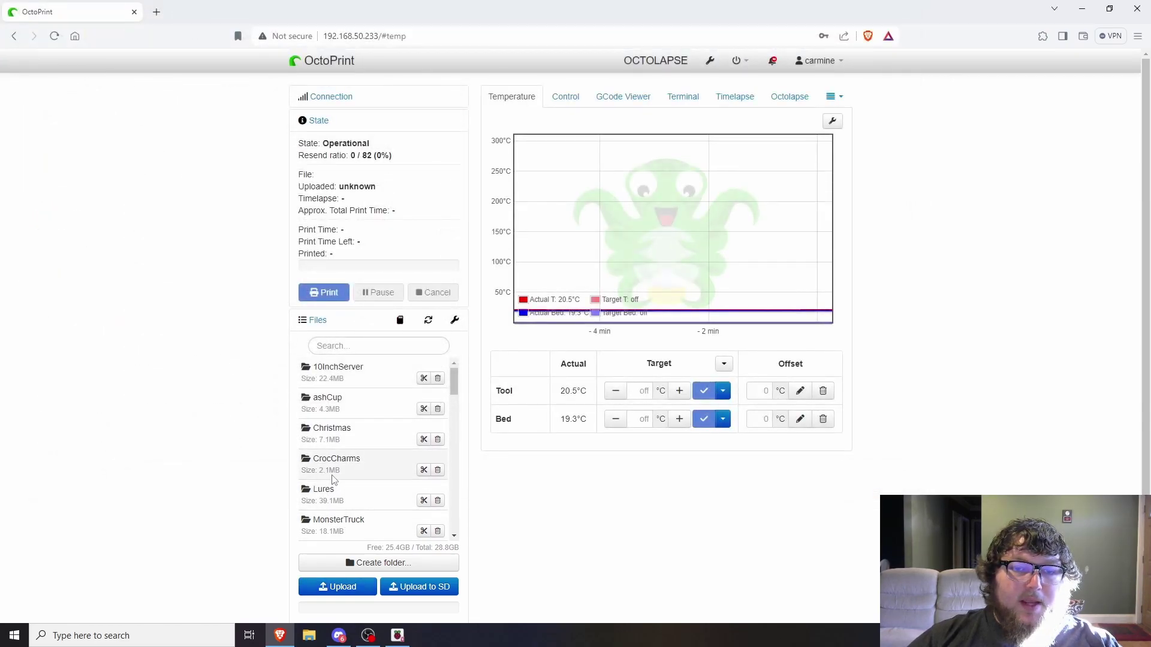
- Peek into the PiKVM and PiZeroCam folders, returning each time to the top-level file list
scroll(368, 525, "down", 1)
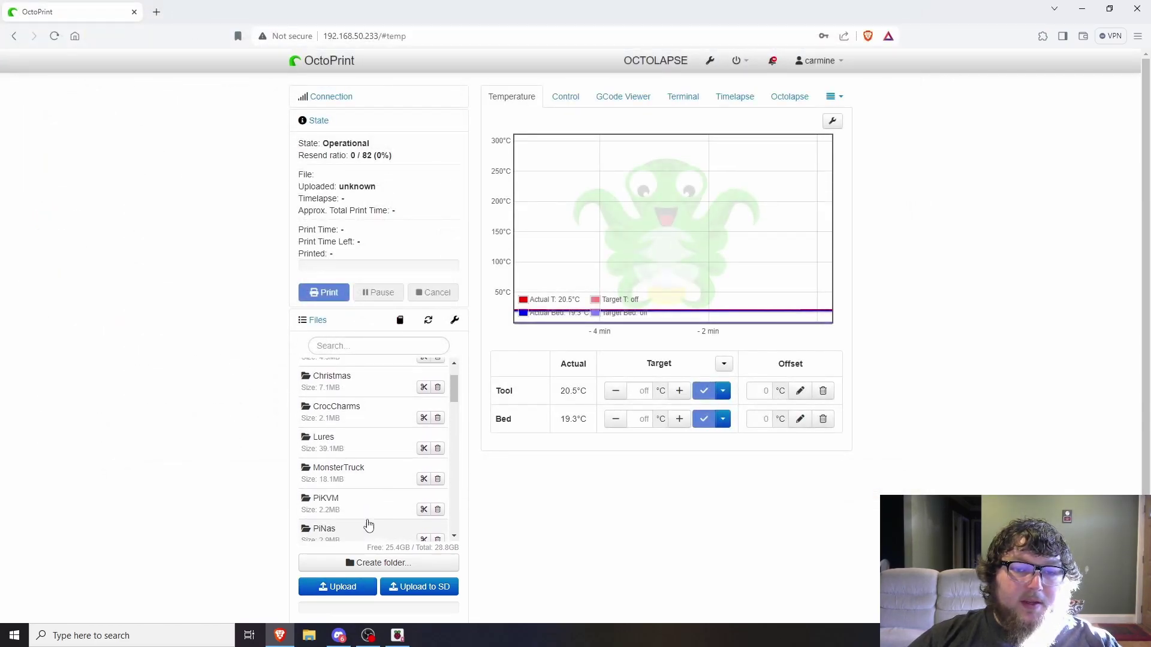
left_click(329, 492)
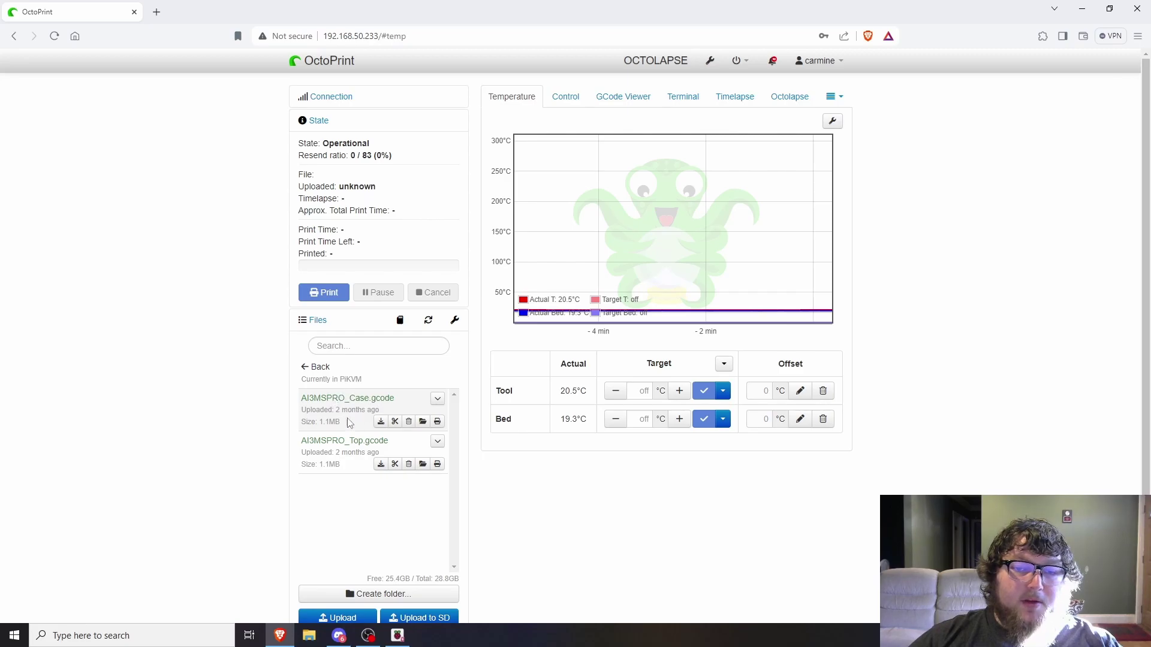
scroll(327, 528, "down", 2)
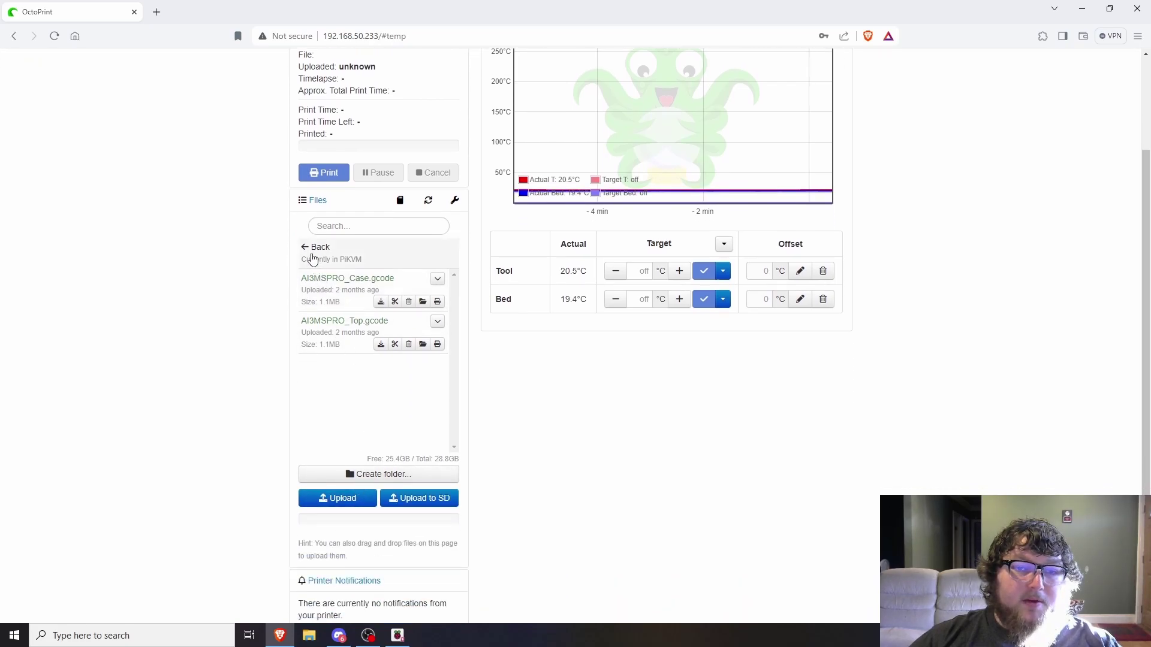
left_click(310, 247)
scroll(353, 383, "down", 3)
scroll(374, 392, "down", 3)
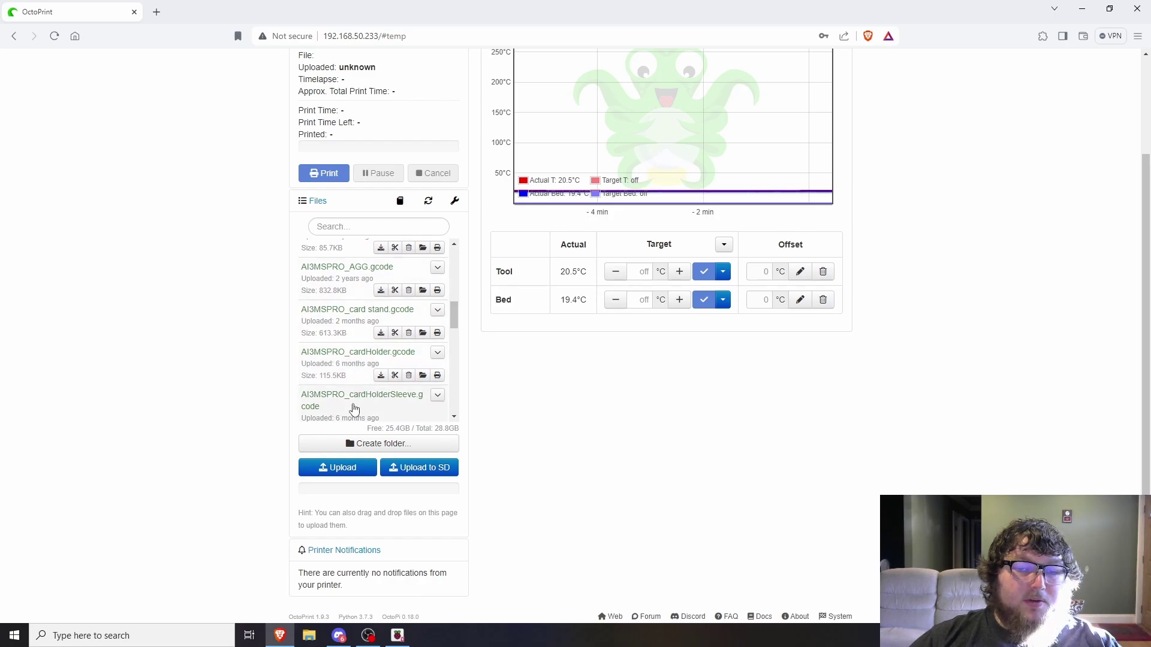
scroll(357, 387, "up", 6)
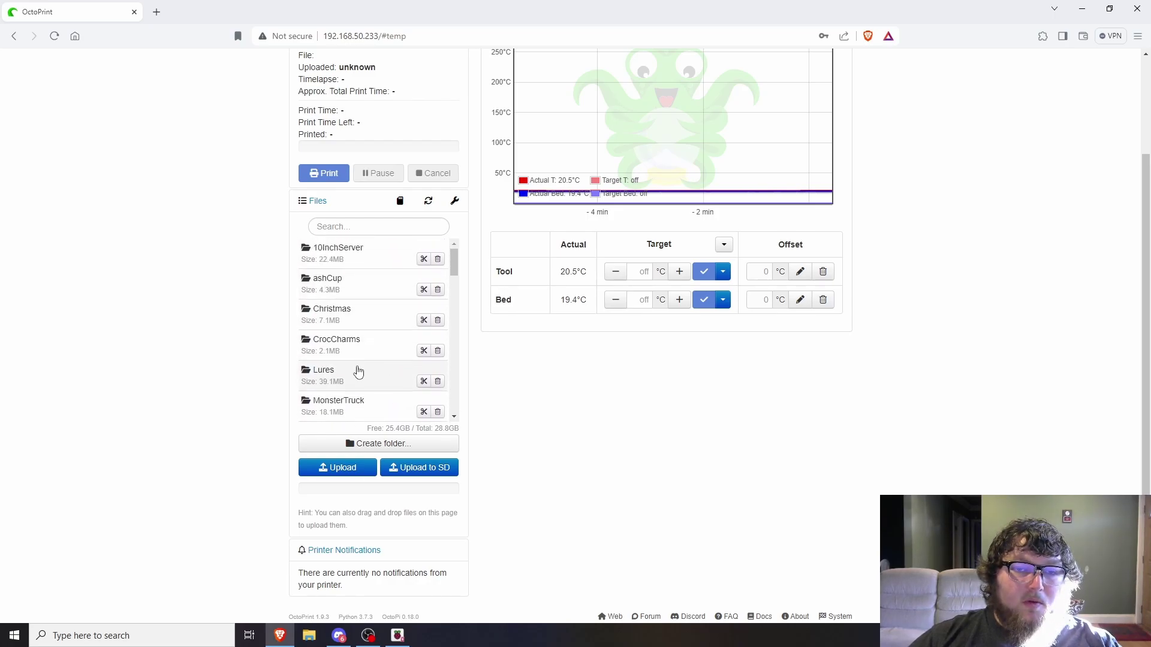
scroll(354, 370, "down", 3)
scroll(348, 380, "down", 1)
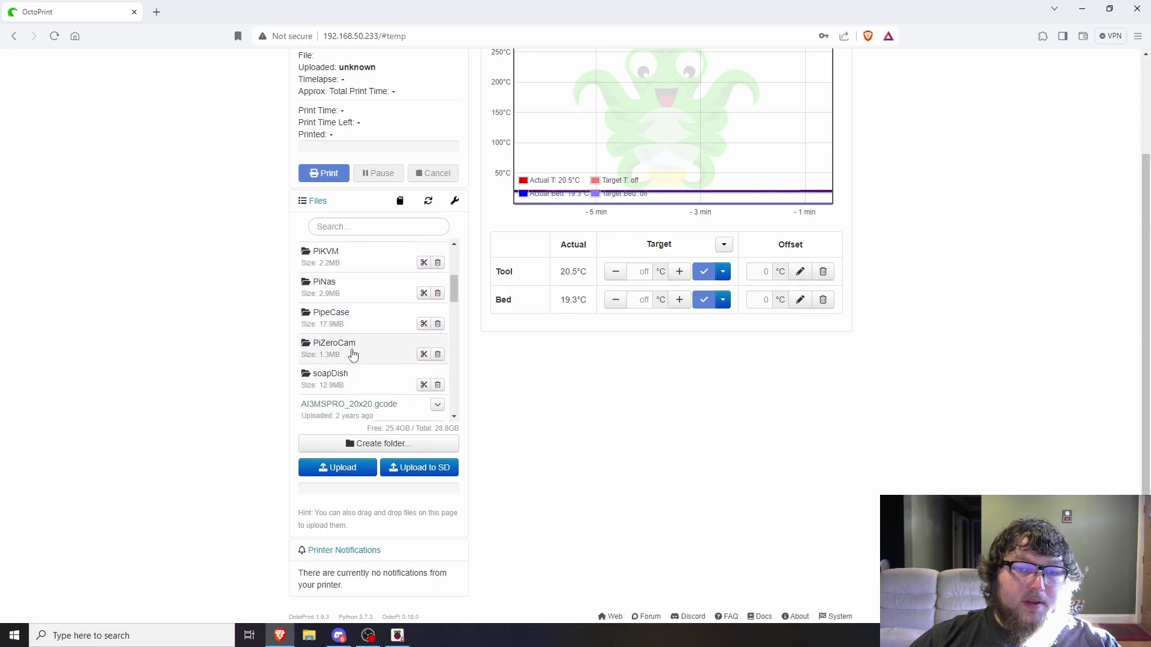
left_click(351, 349)
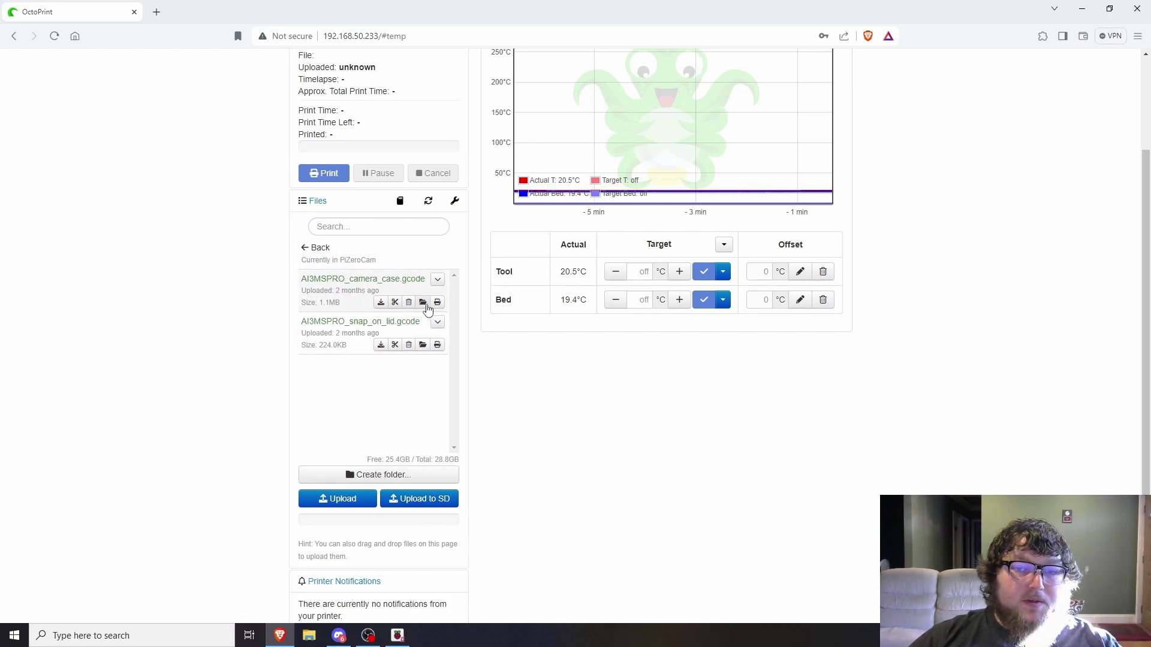
left_click(312, 251)
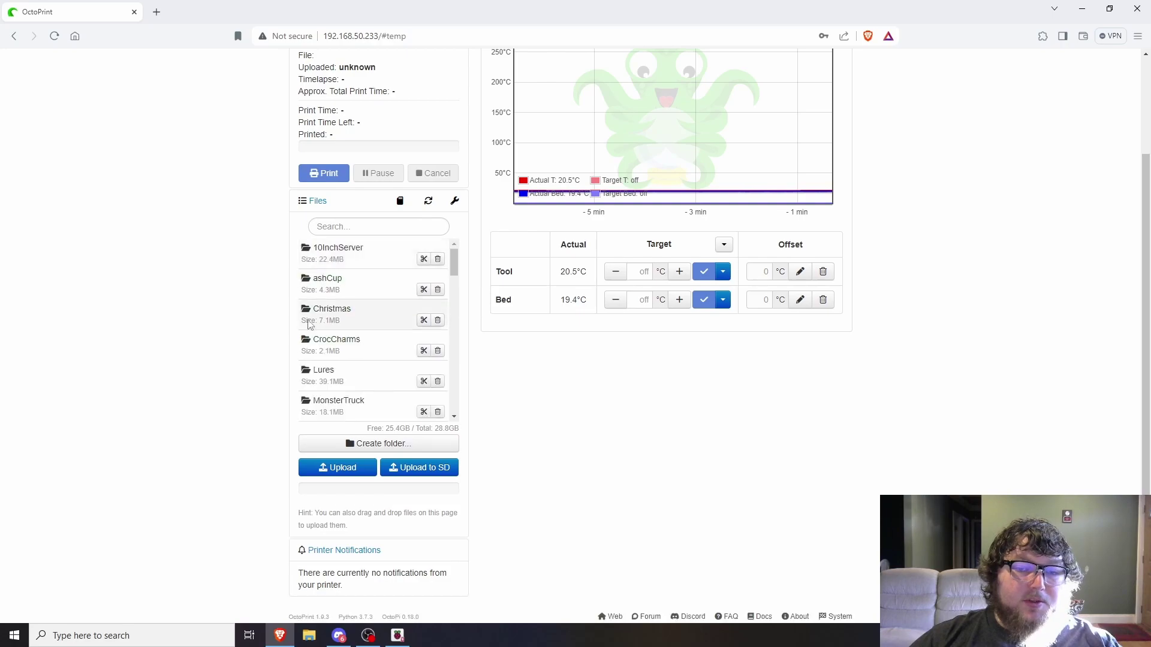
- Scroll to the list bottom and highlight the 25.4GB free of 28.8GB storage figure
scroll(334, 365, "up", 2)
scroll(378, 440, "down", 5)
scroll(378, 440, "down", 10)
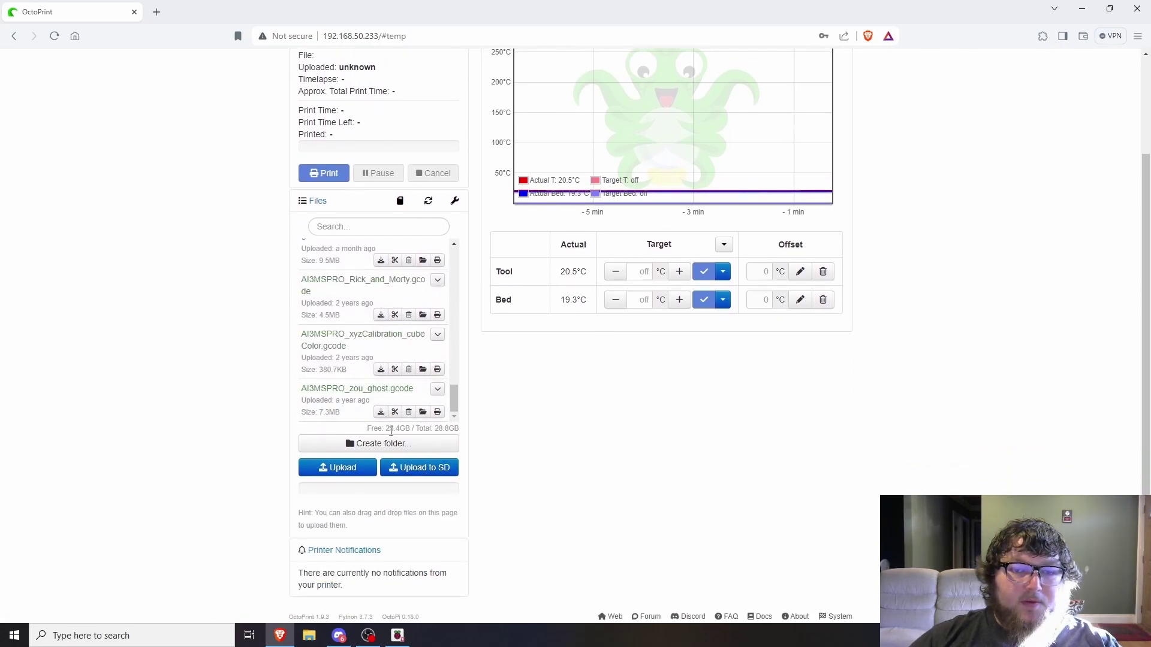
left_click_drag(373, 426, 459, 431)
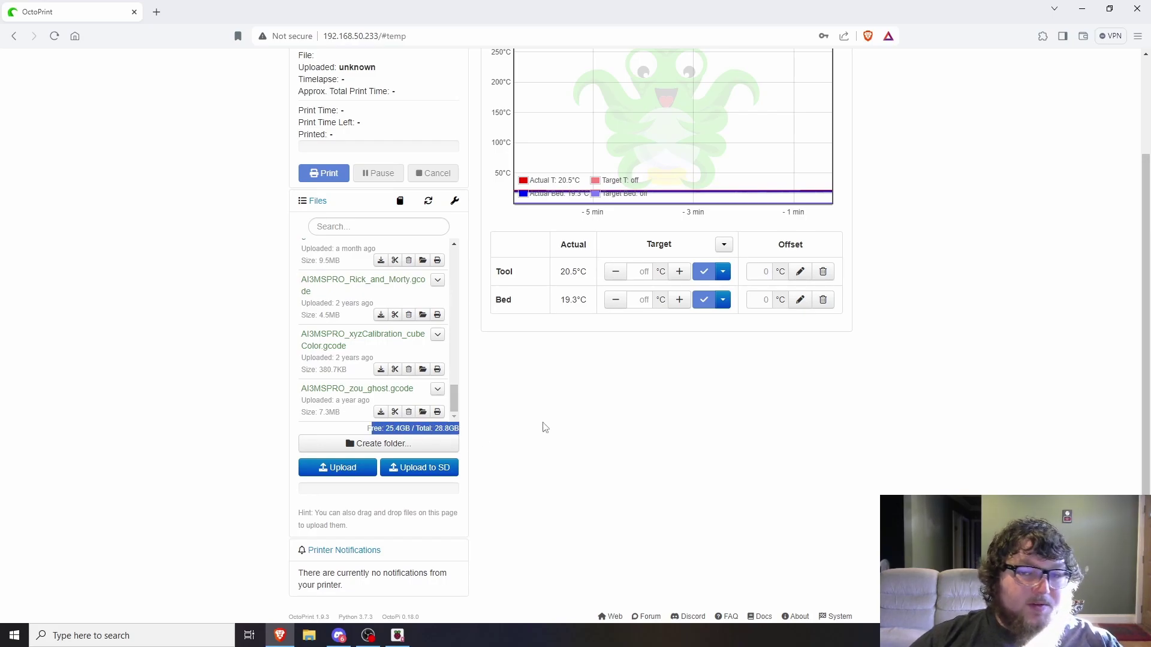
left_click(430, 431)
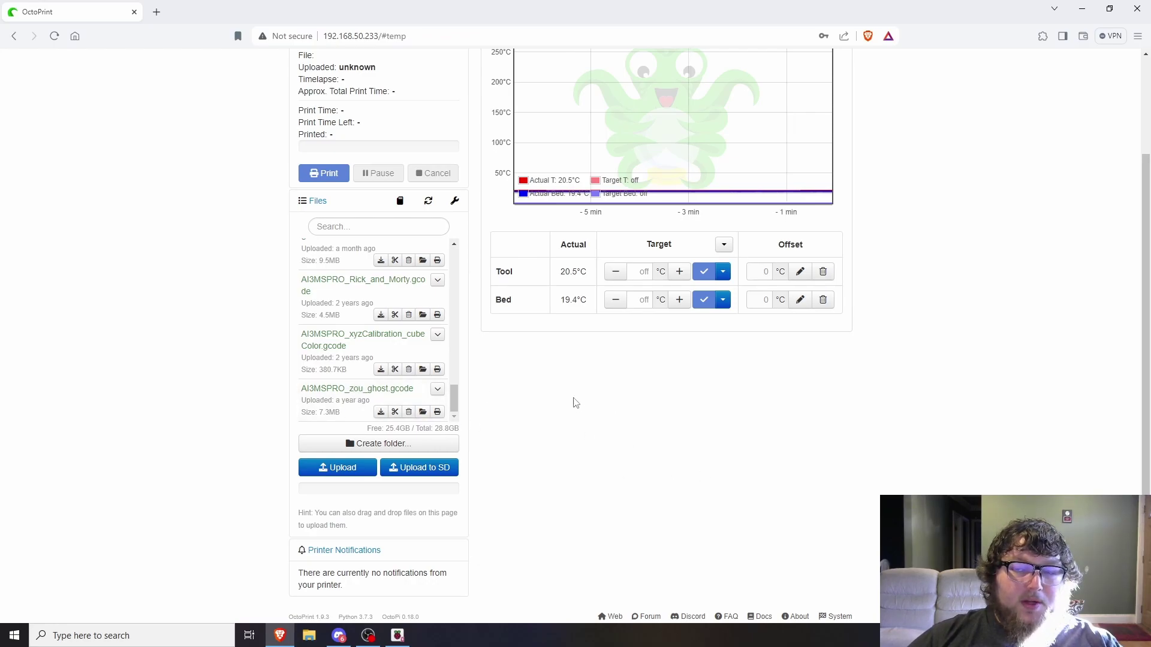
scroll(564, 401, "up", 3)
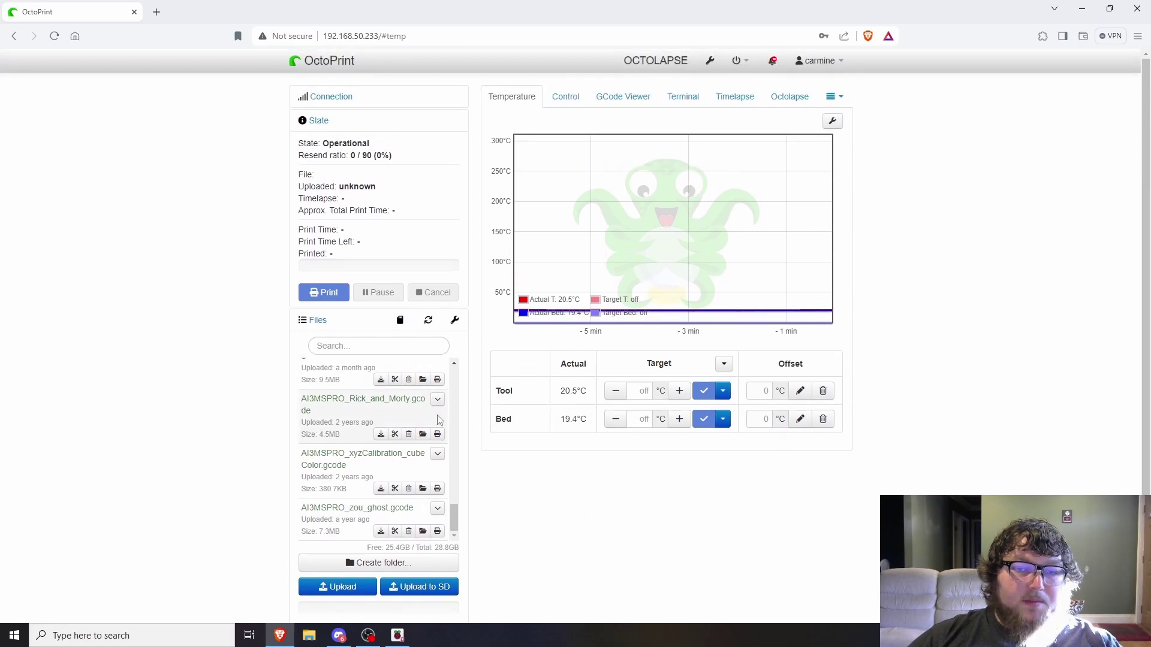
- Load AI3MSPRO_Rick_and_Morty.gcode and highlight its uploader, name, upload date and Operational state
left_click(339, 406)
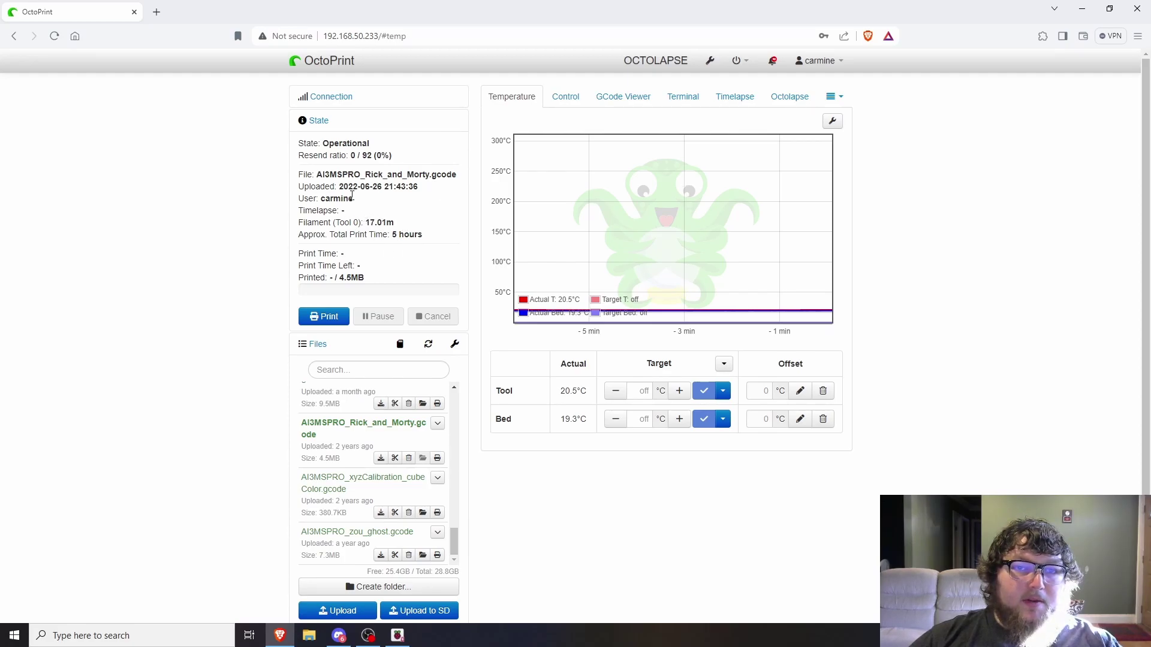
triple_click(347, 201)
left_click(358, 206)
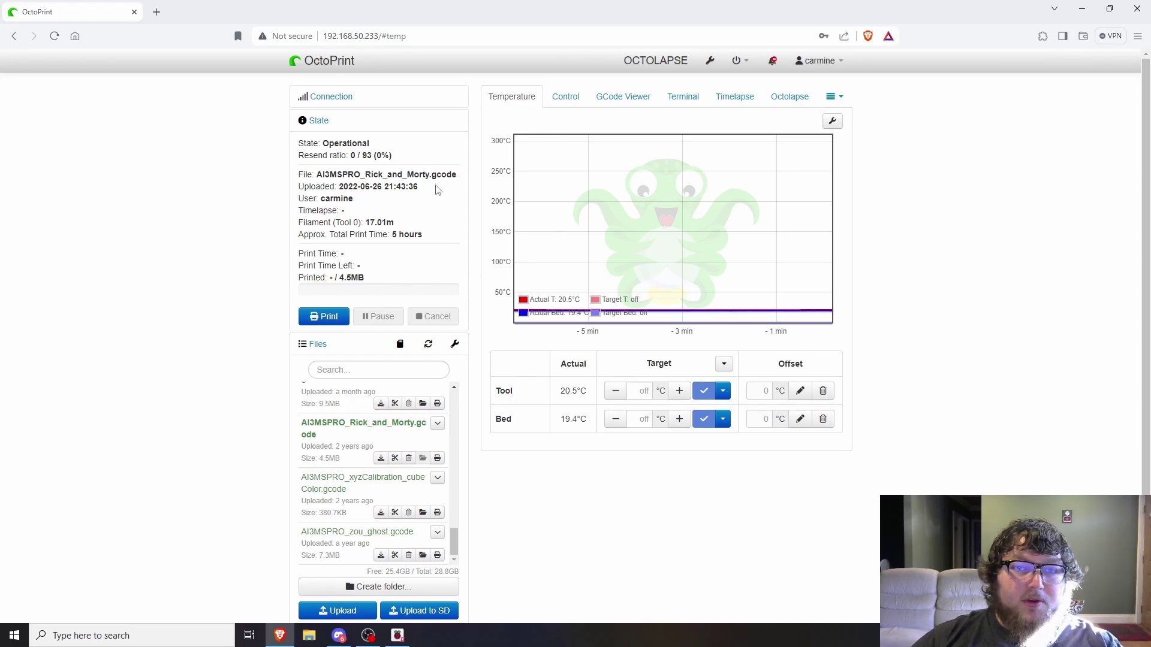
left_click_drag(330, 175, 425, 174)
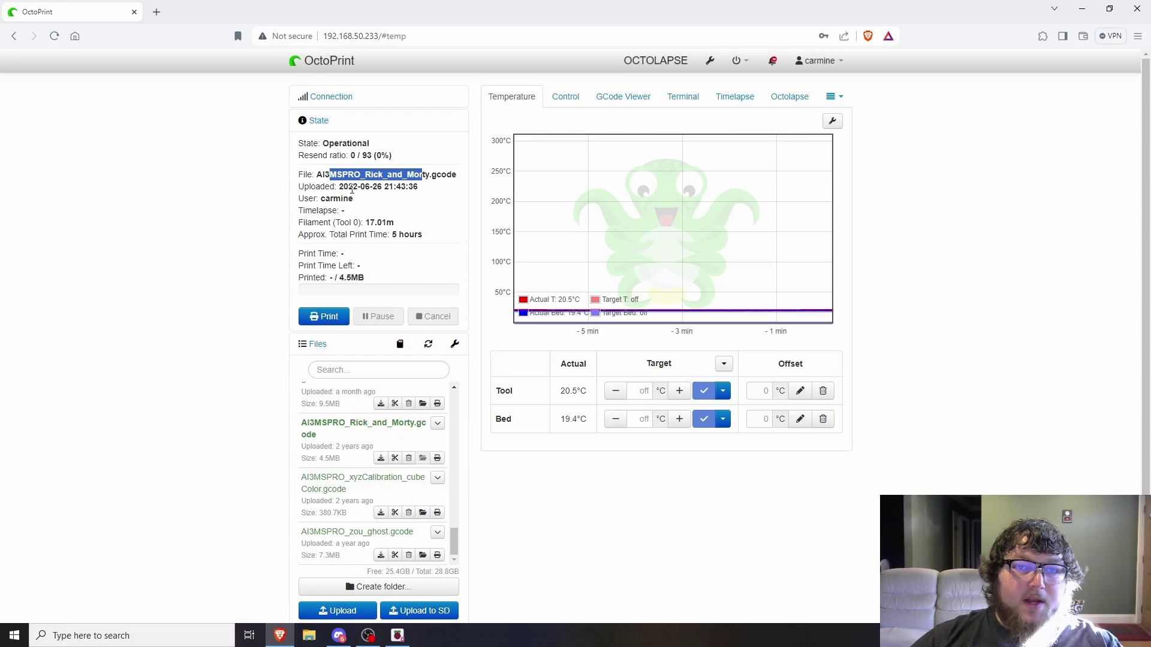
left_click_drag(348, 187, 413, 191)
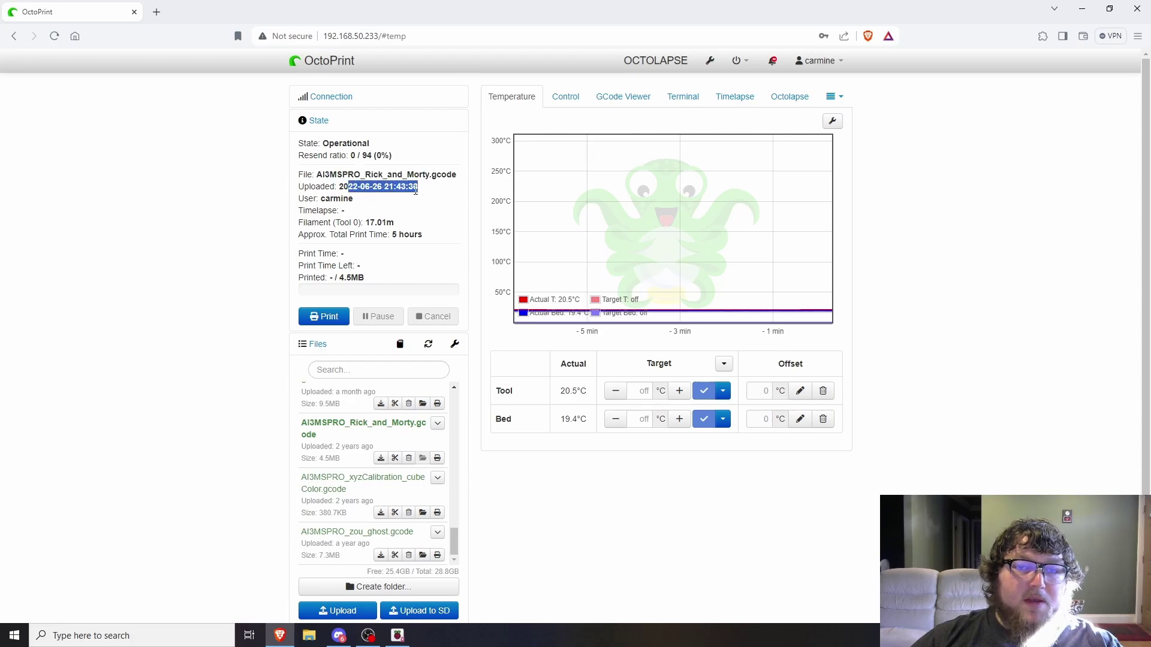
left_click_drag(329, 143, 368, 142)
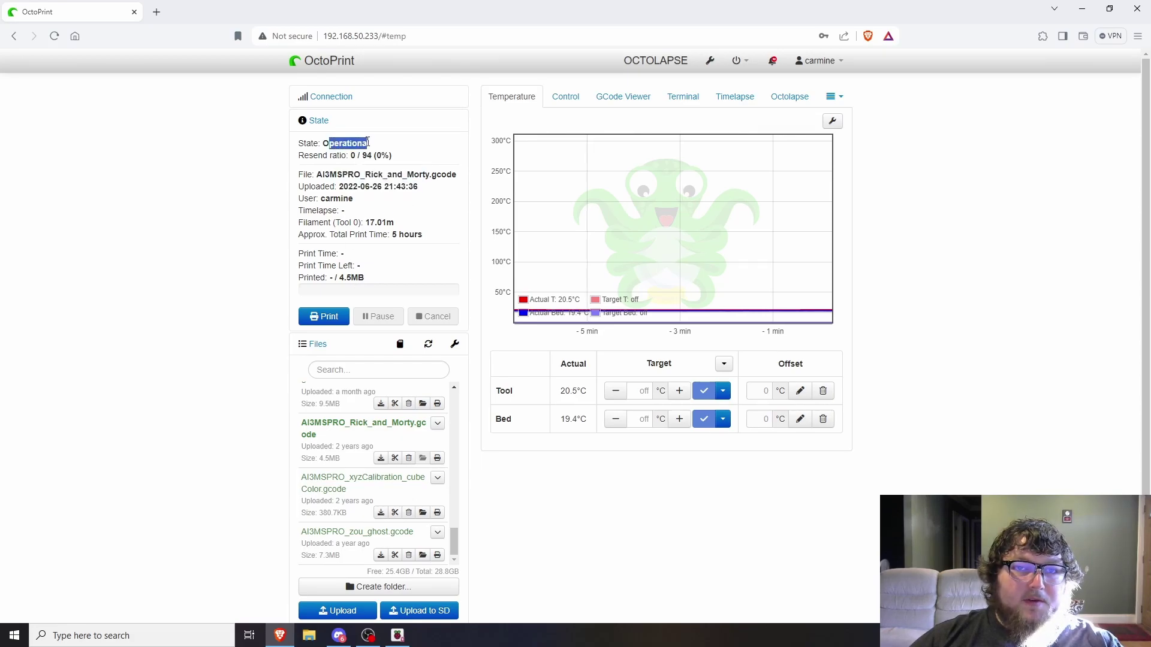
left_click(365, 174)
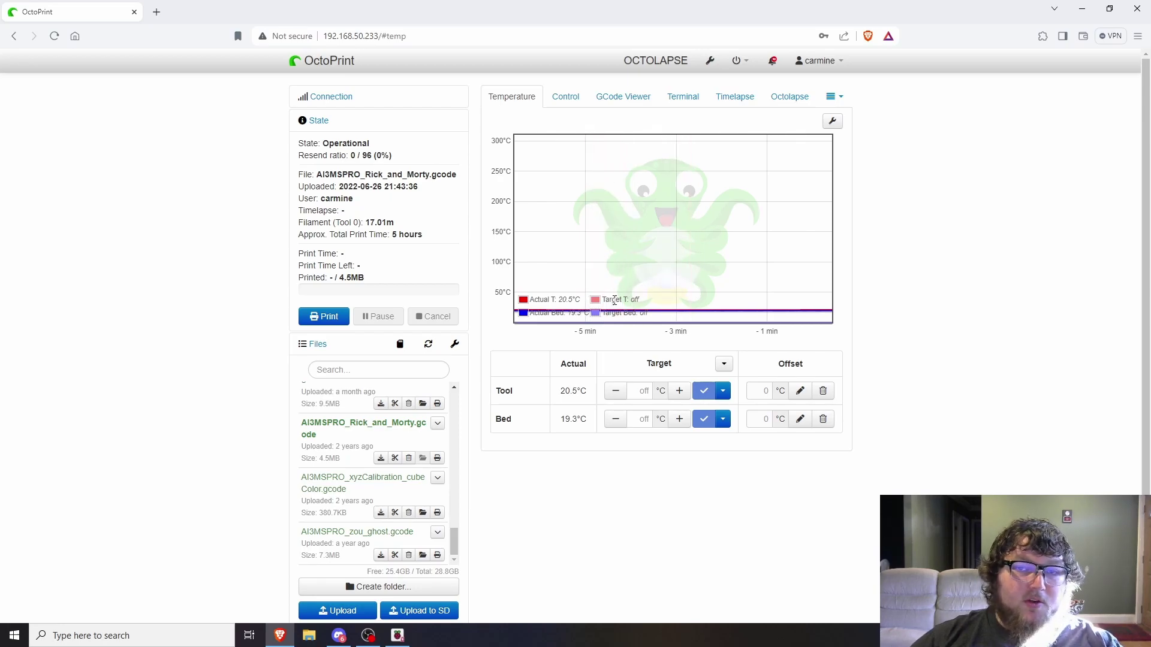
- On the Control webcam view, jog along Y, Z and X and extrude 5 mm of filament
left_click(565, 96)
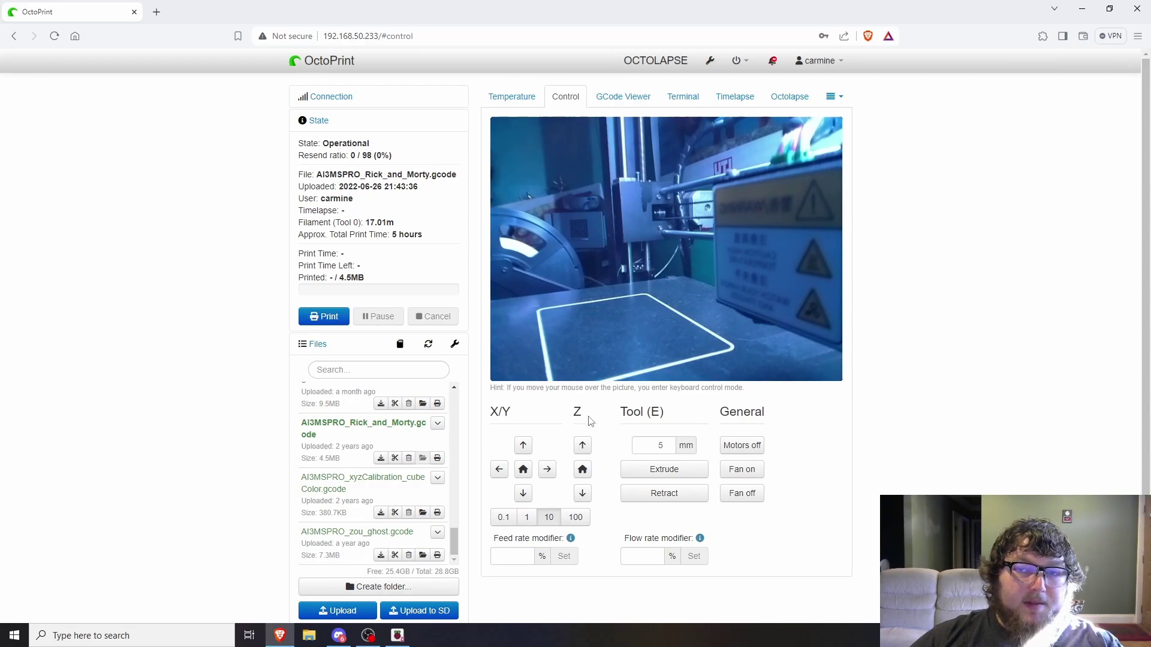
left_click(523, 446)
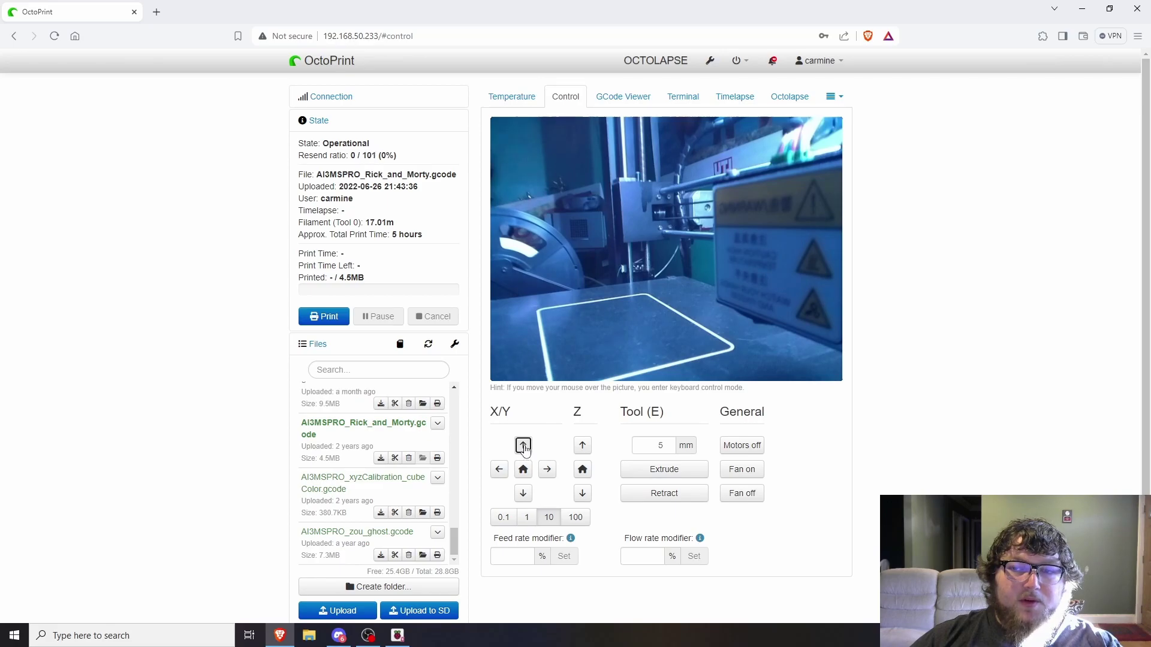
left_click(522, 494)
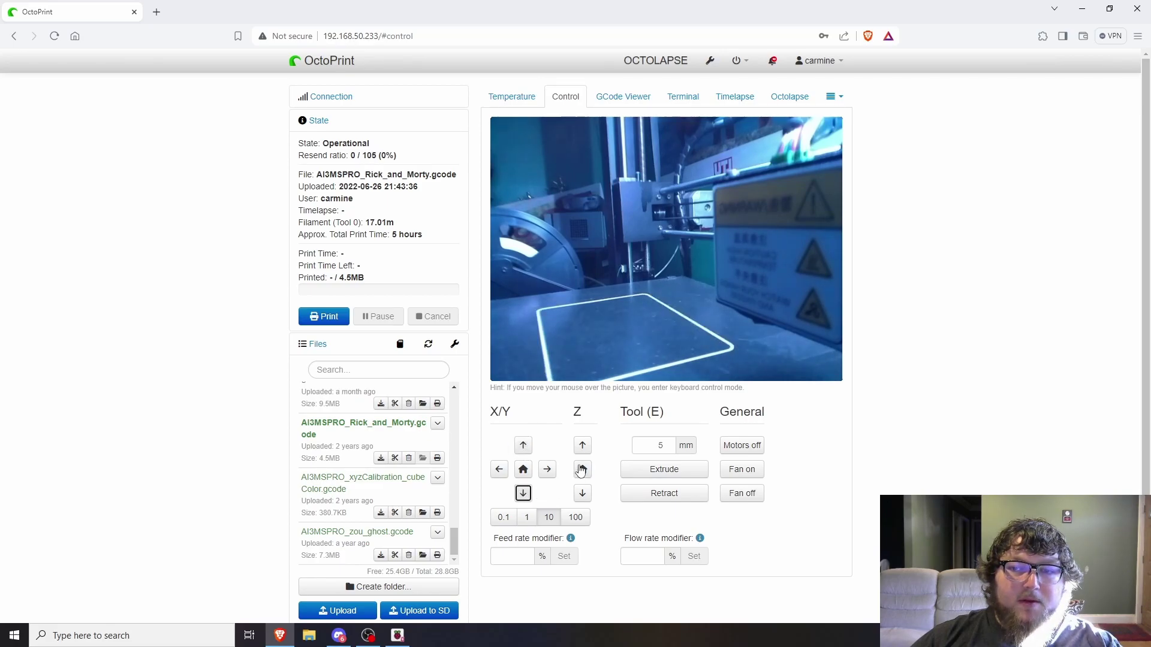
left_click(582, 446)
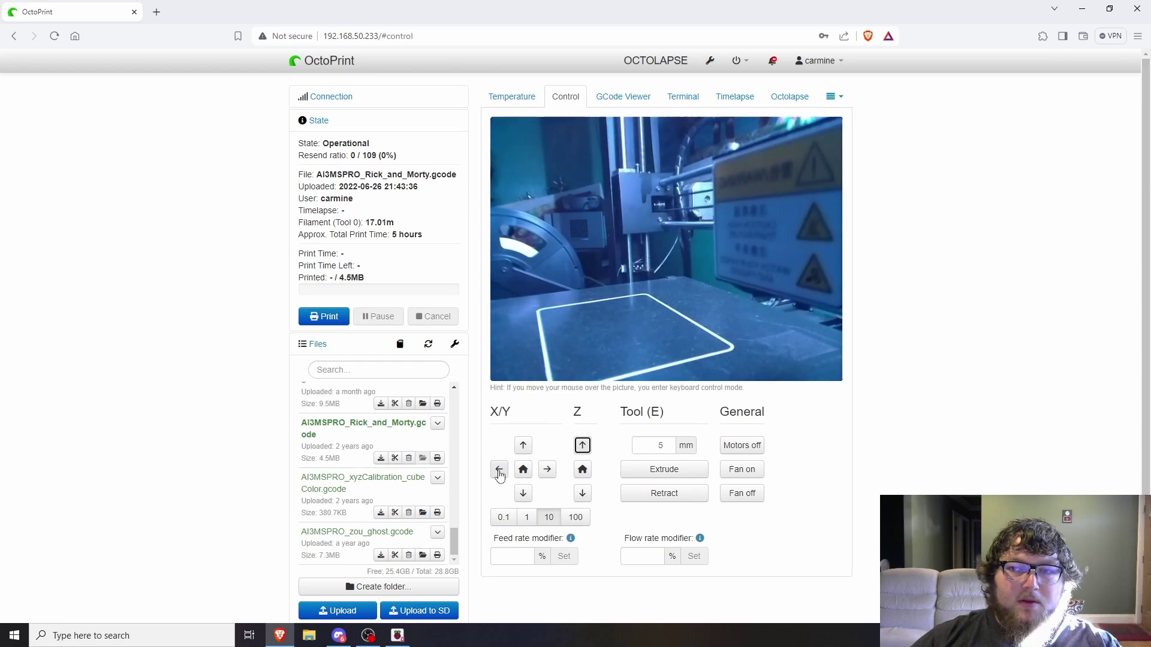
left_click(499, 470)
left_click(547, 470)
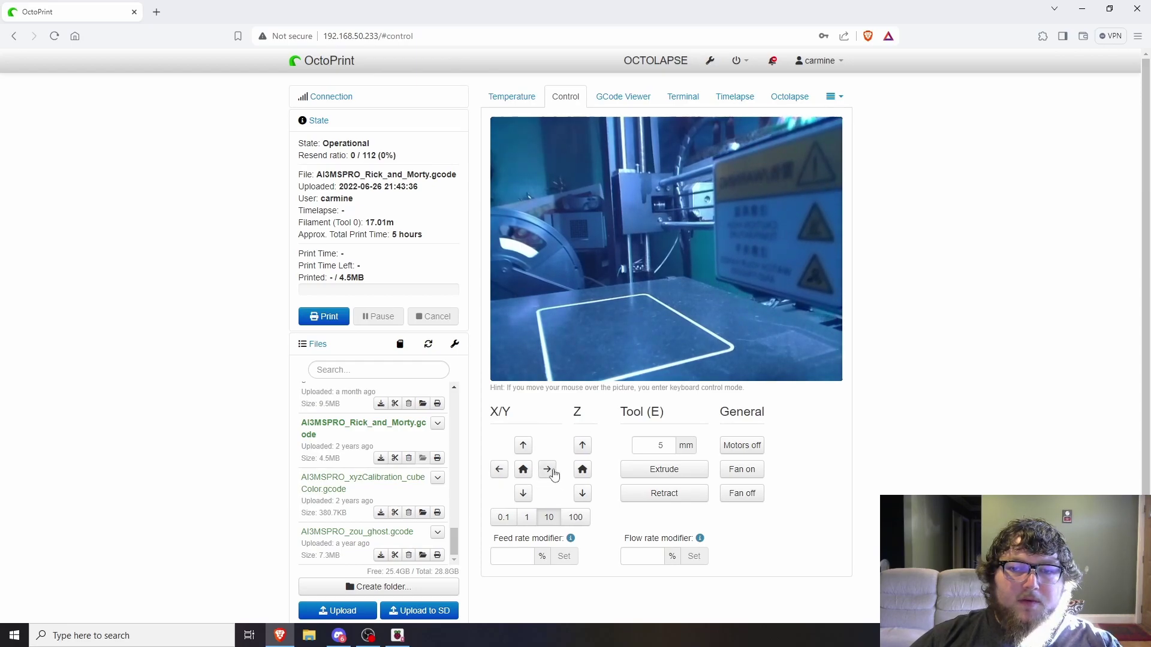
left_click(551, 471)
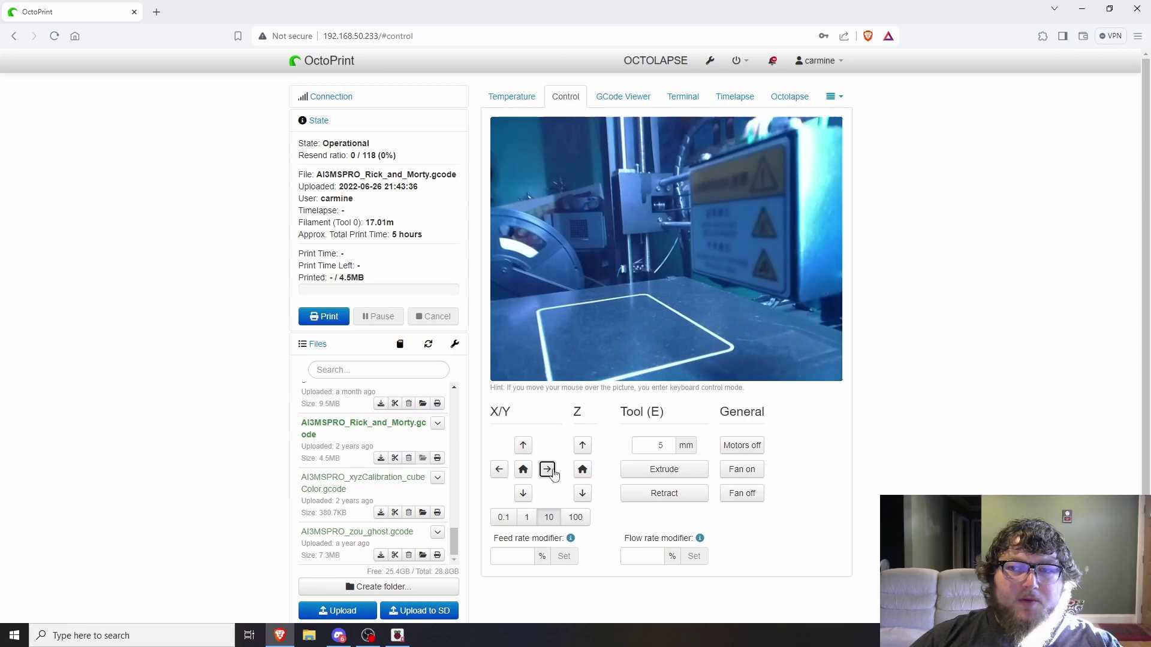
left_click(551, 471)
mouse_move(645, 329)
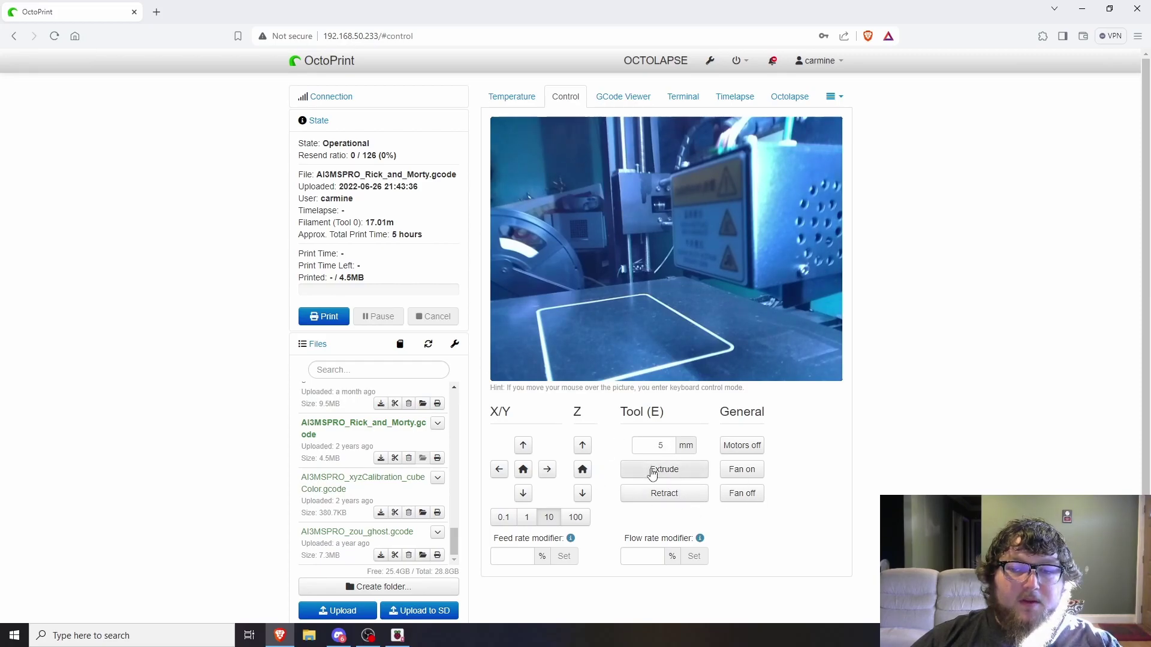
left_click(655, 474)
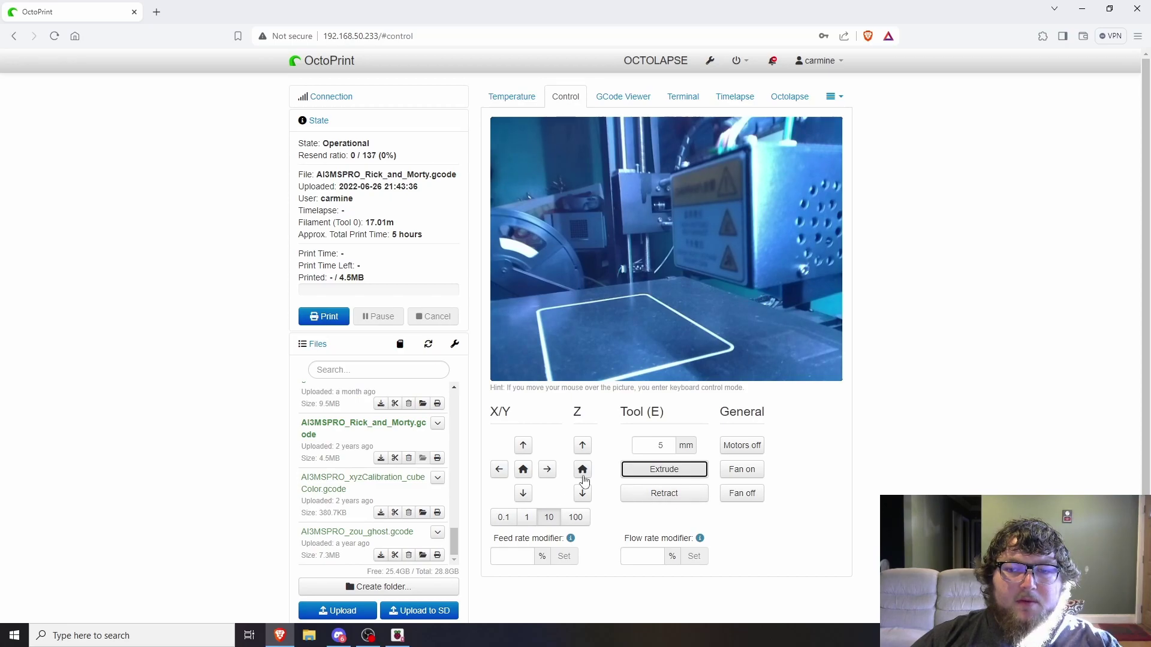
left_click(582, 494)
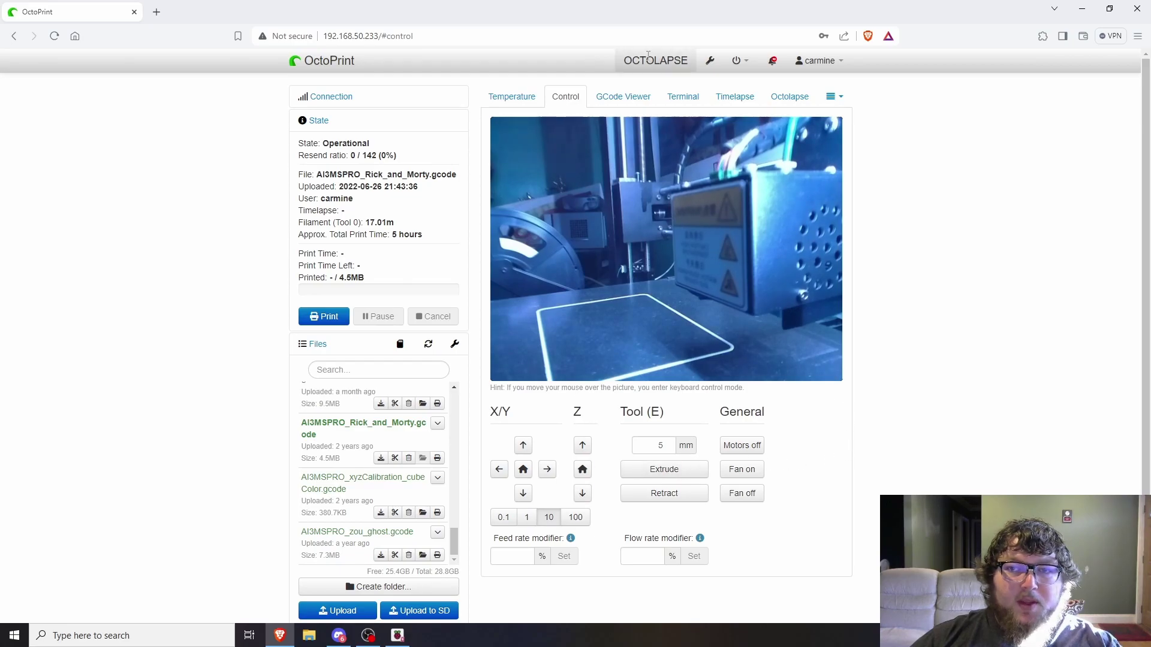
- Open the Rick and Morty coin in PrettyGCode and orbit to overhead, side and top views
left_click(639, 102)
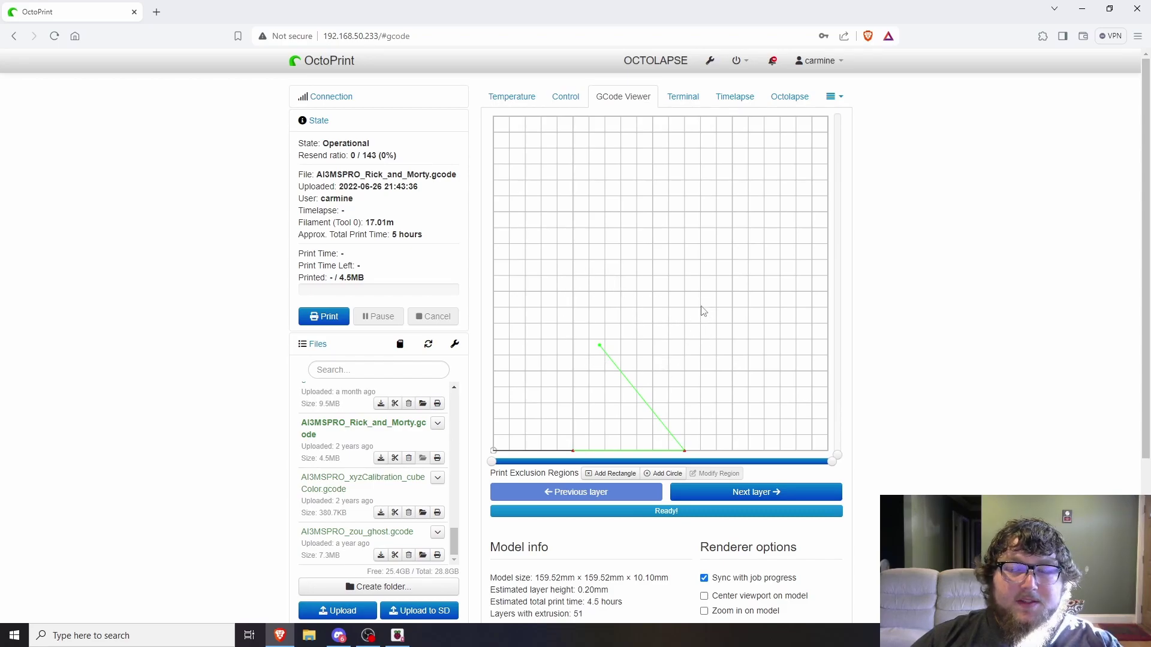
left_click(835, 97)
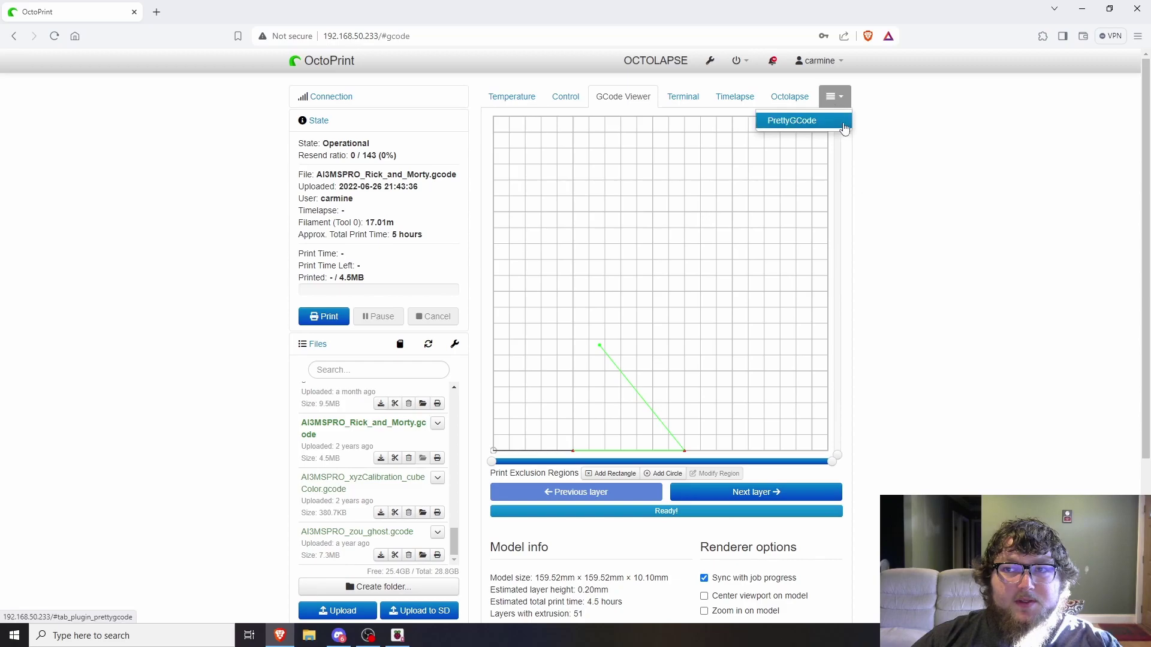
left_click(810, 122)
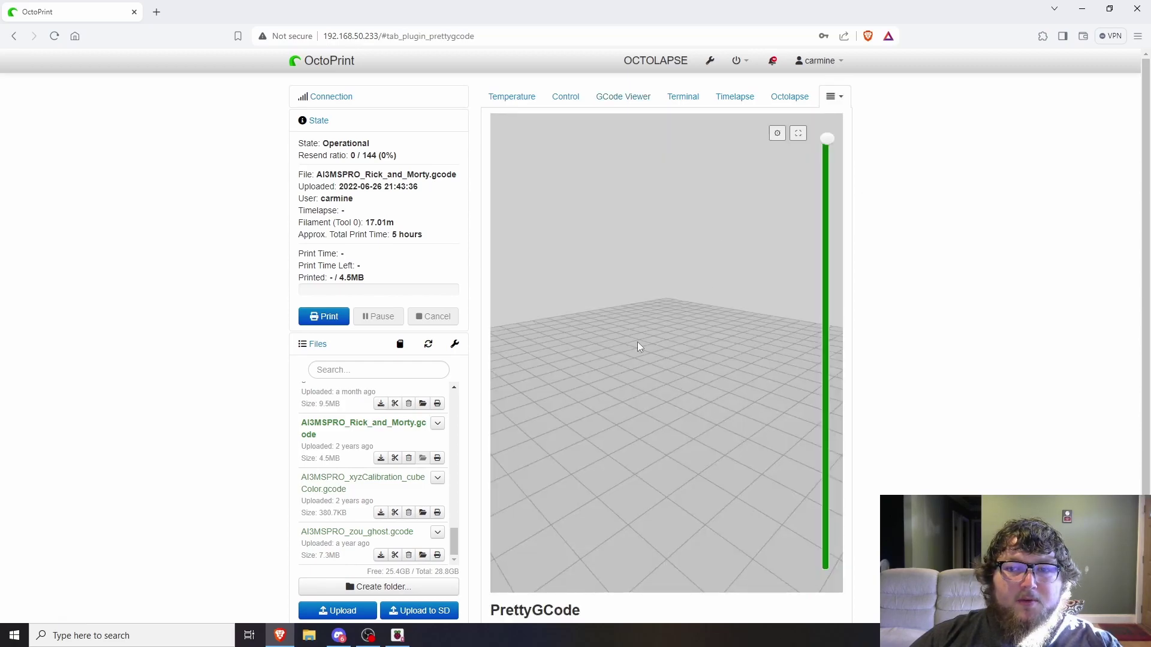
left_click_drag(722, 403, 622, 393)
mouse_move(824, 141)
left_mouse_down()
mouse_move(826, 470)
mouse_move(825, 141)
left_mouse_up()
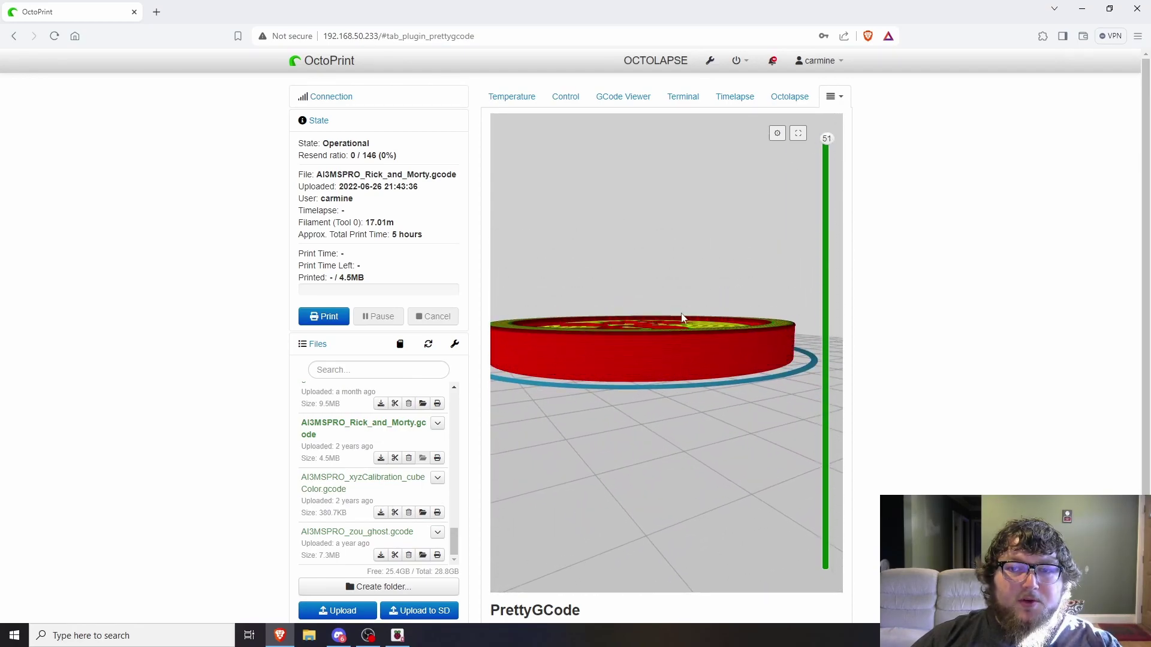
left_click_drag(681, 317, 737, 141)
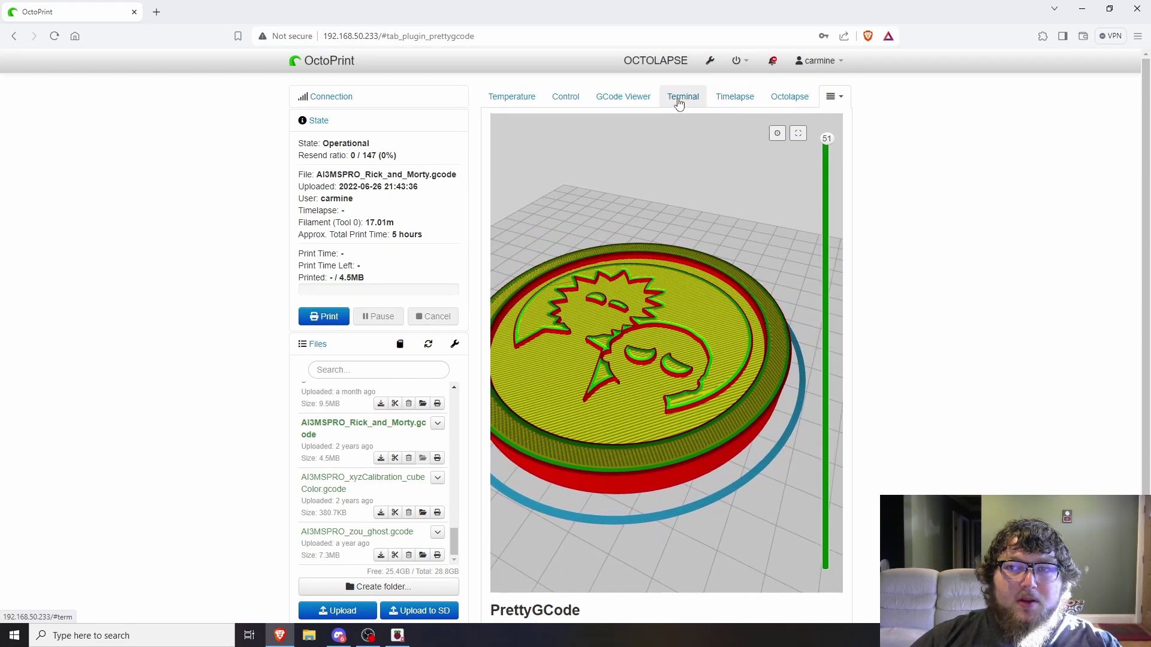
- Check the Terminal log, then show Timelapse settings (mode Off, 25 fps) and finished videos
left_click(679, 104)
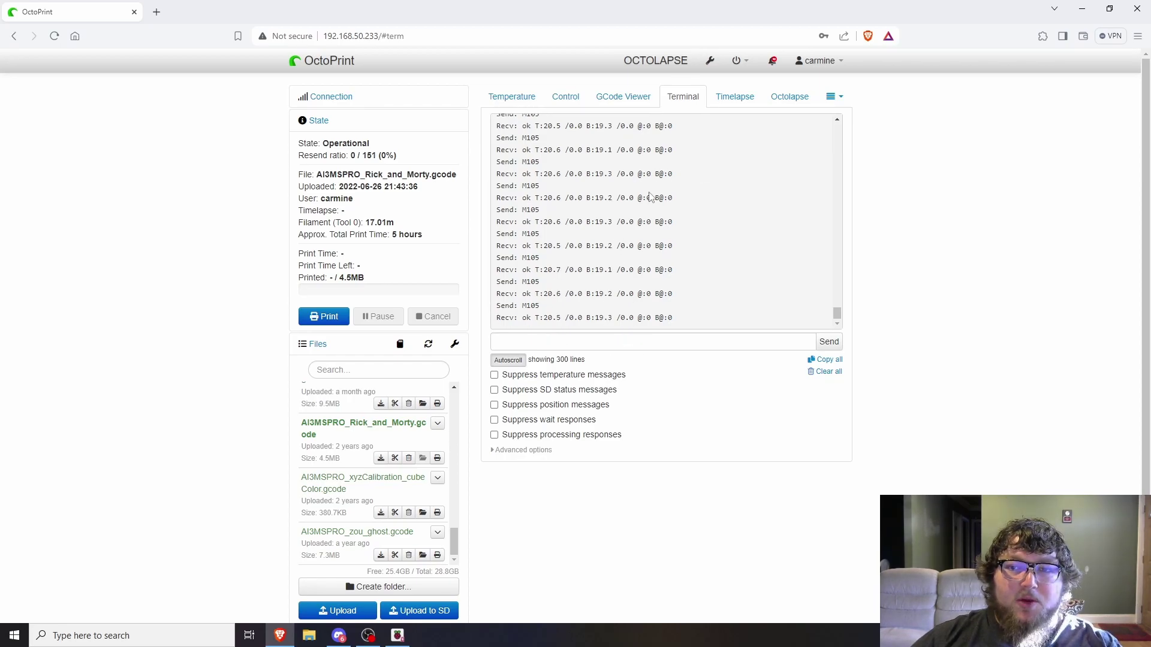
left_click(734, 98)
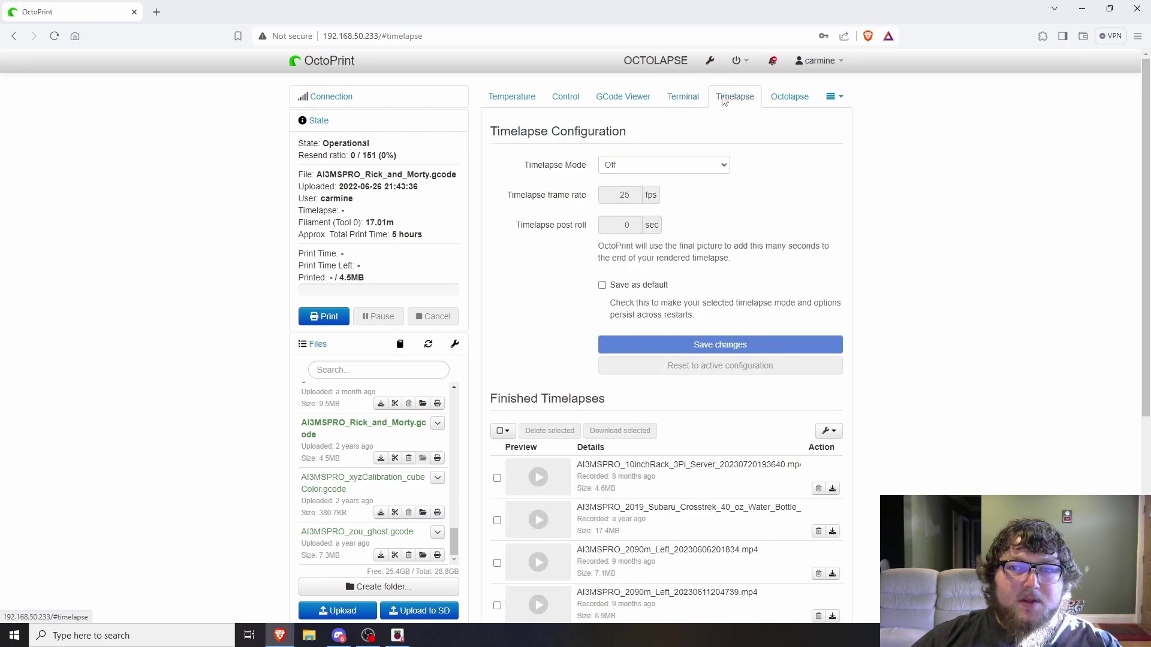
scroll(589, 285, "down", 1)
scroll(586, 278, "up", 1)
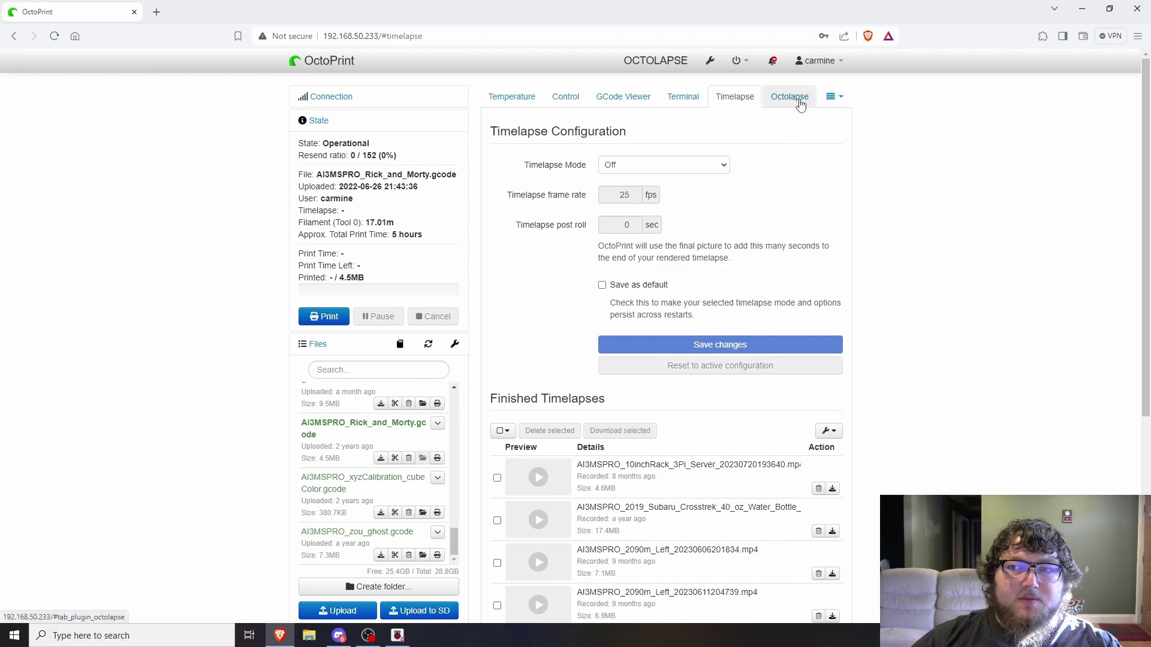
left_click(797, 101)
left_click(728, 98)
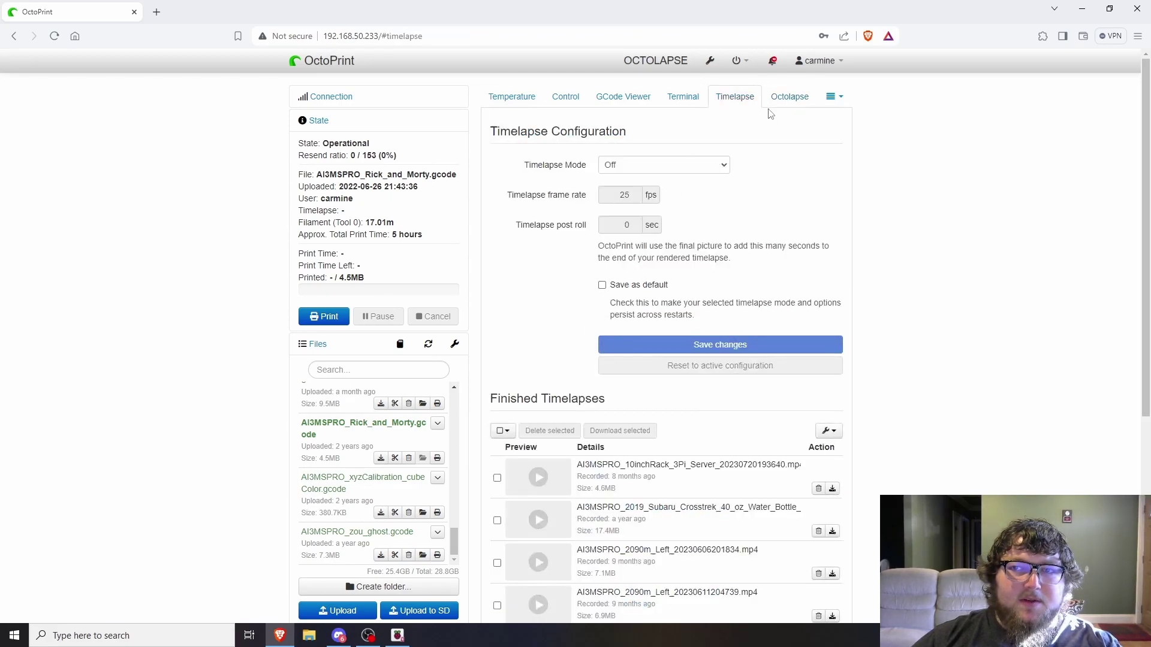
left_click(776, 103)
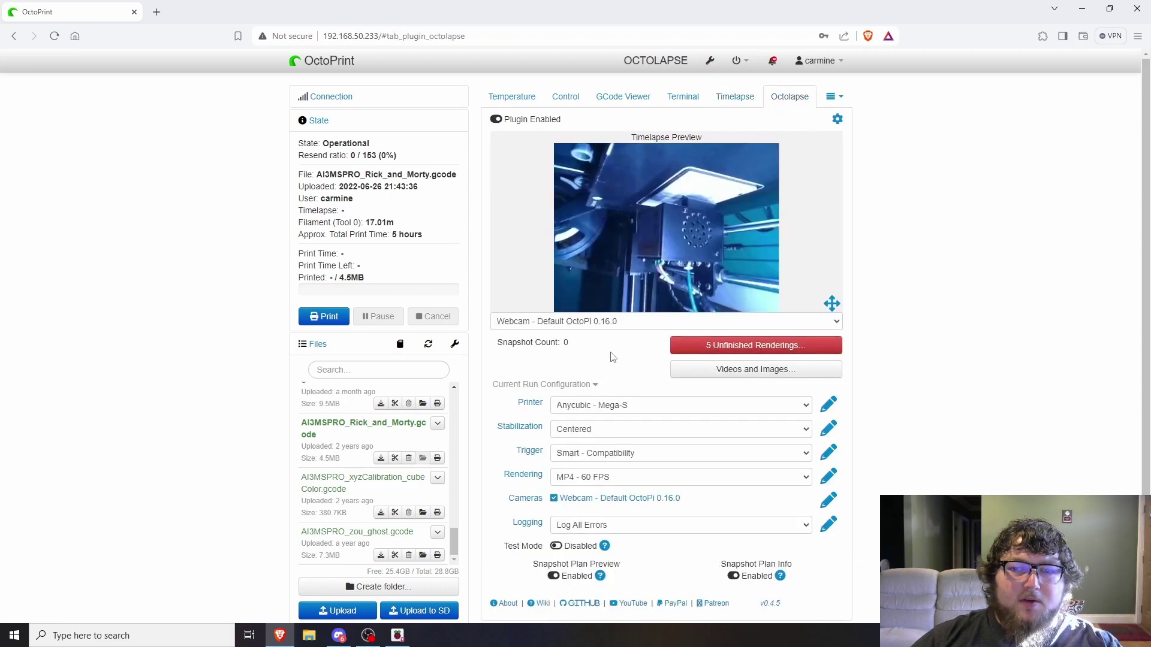
scroll(565, 343, "down", 2)
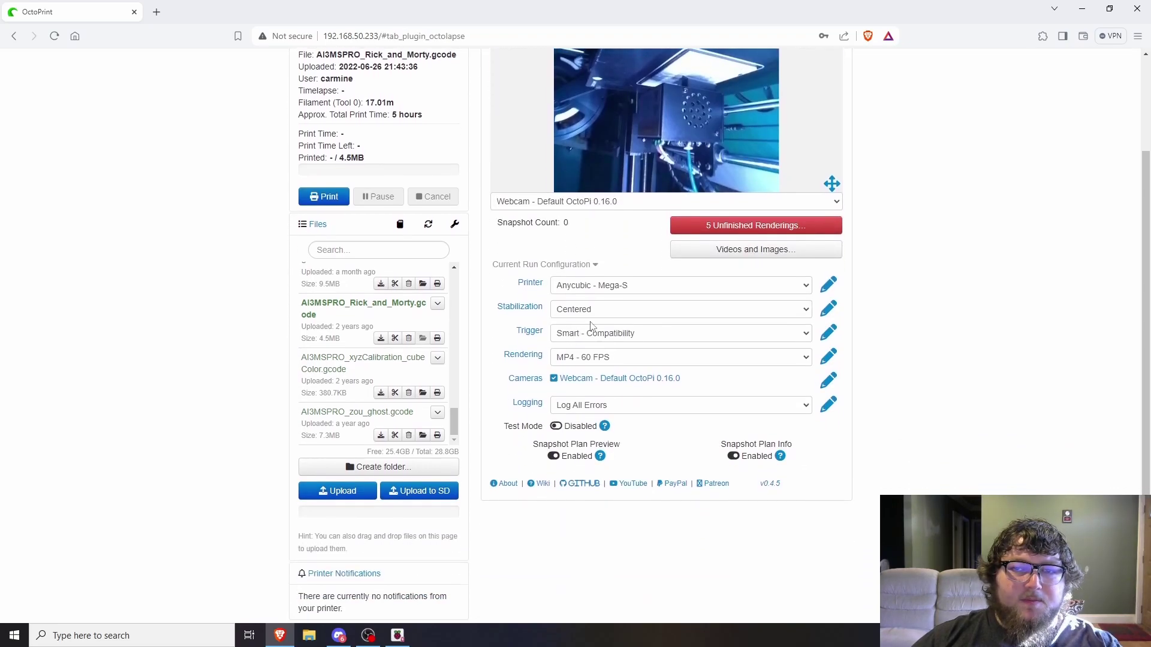
scroll(591, 335, "up", 2)
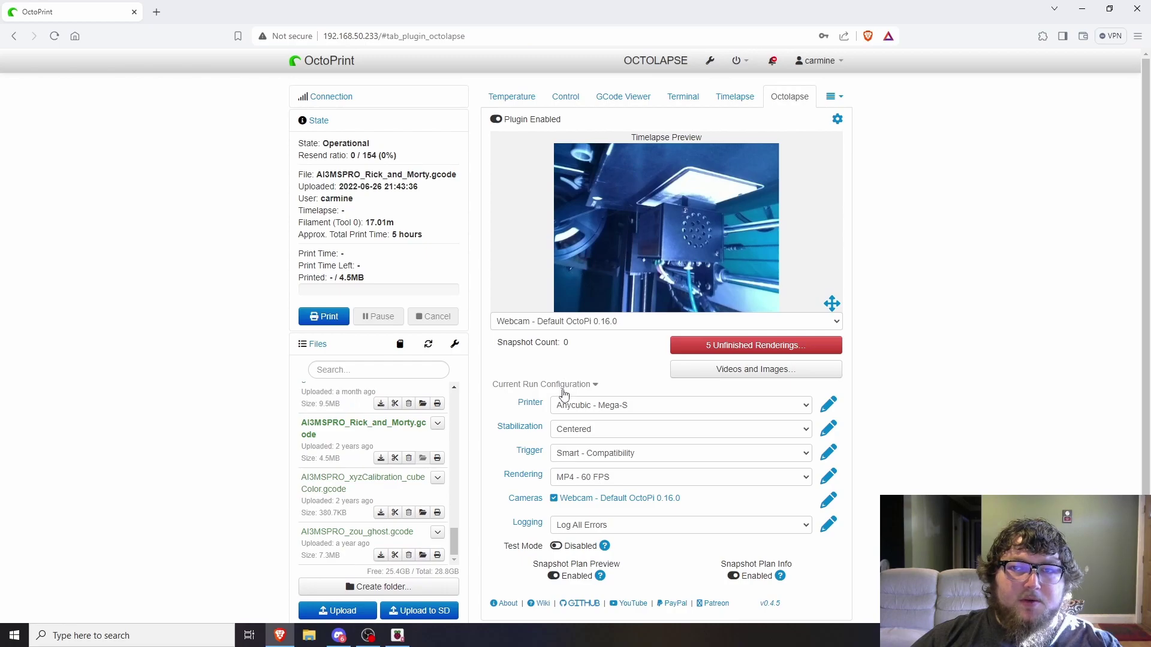
scroll(629, 432, "down", 2)
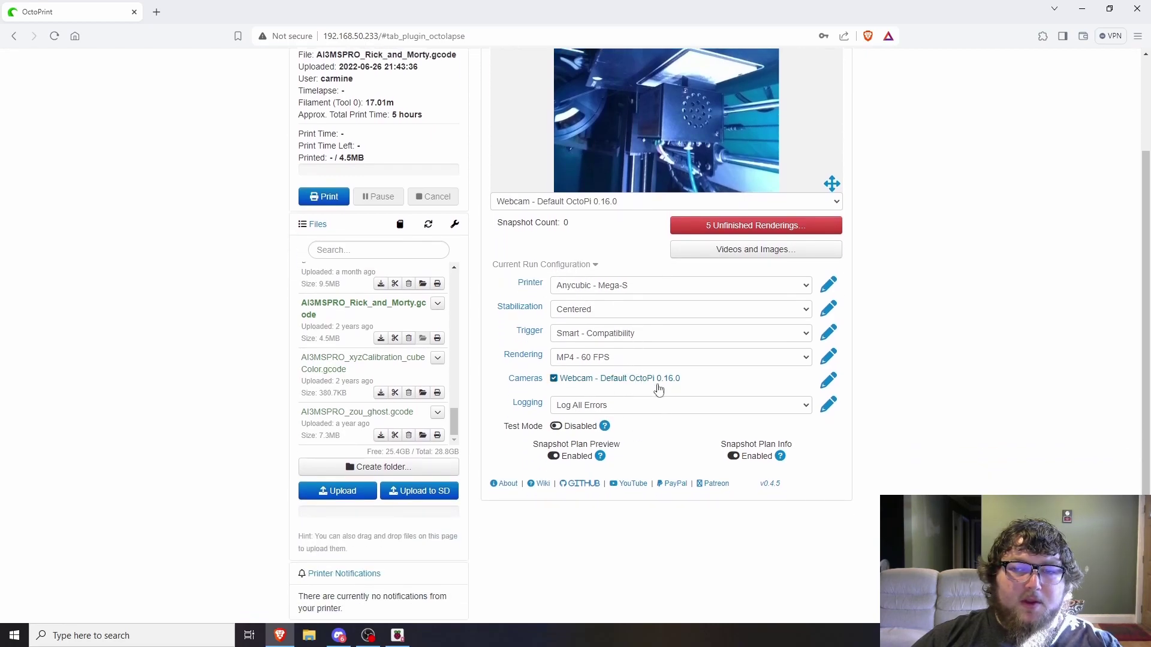
scroll(659, 390, "up", 2)
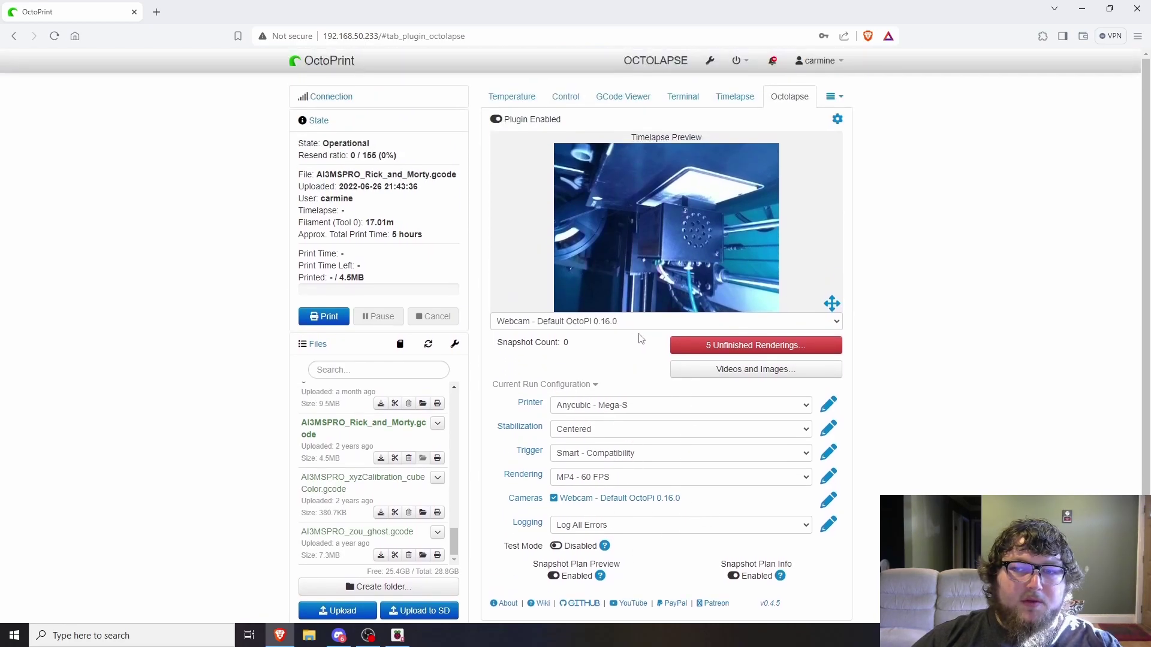
- Show the Timelapse Configuration page and scroll through the Finished Timelapses list and back
left_click(735, 96)
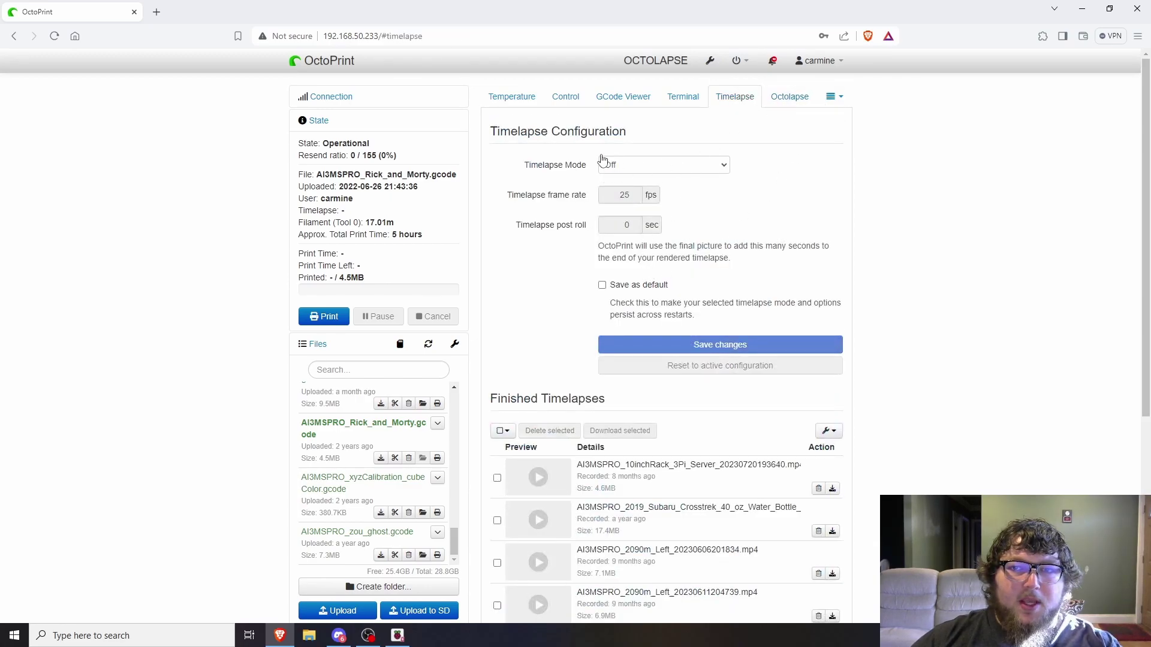
left_click_drag(541, 133, 592, 133)
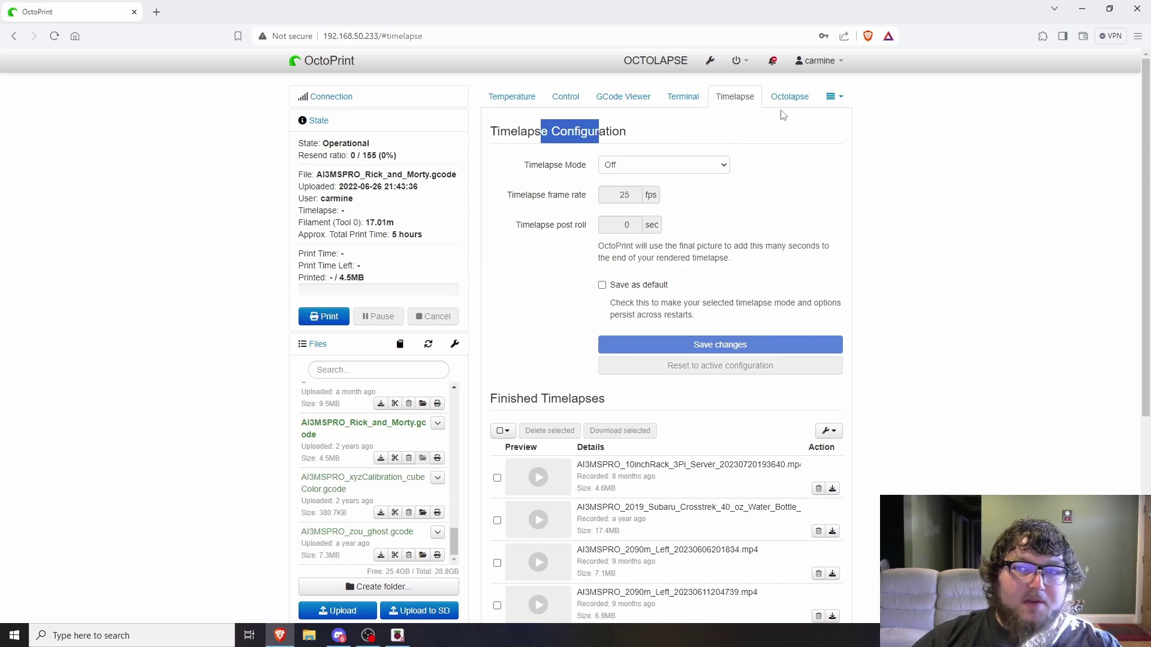
left_click(693, 151)
scroll(683, 270, "down", 2)
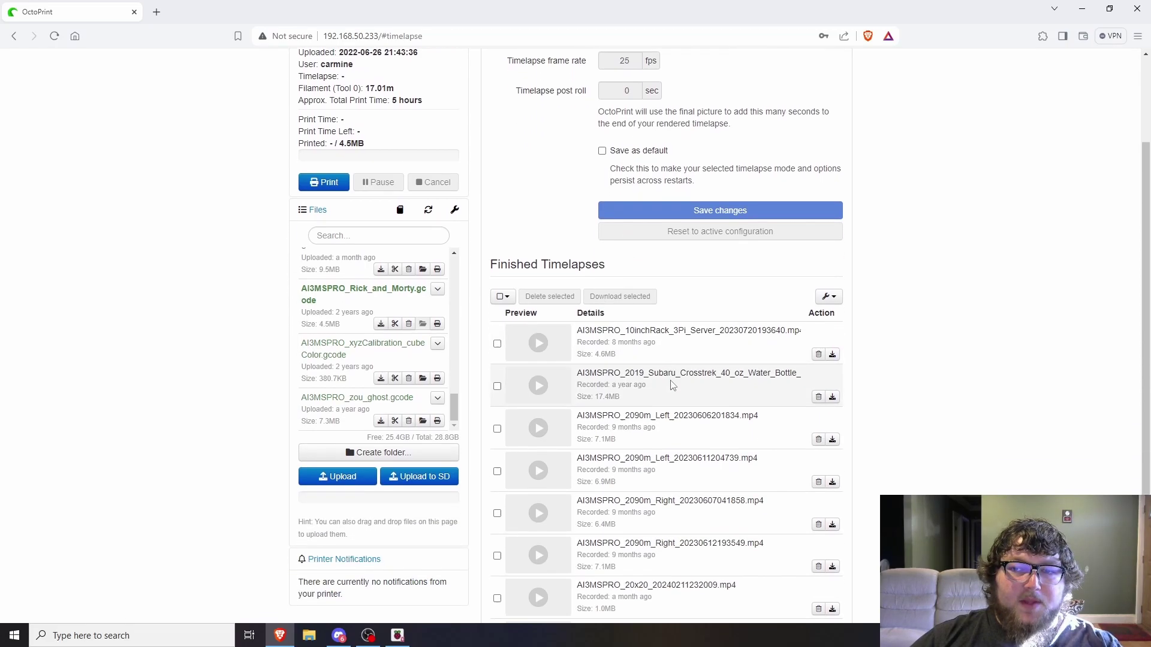
scroll(673, 385, "down", 2)
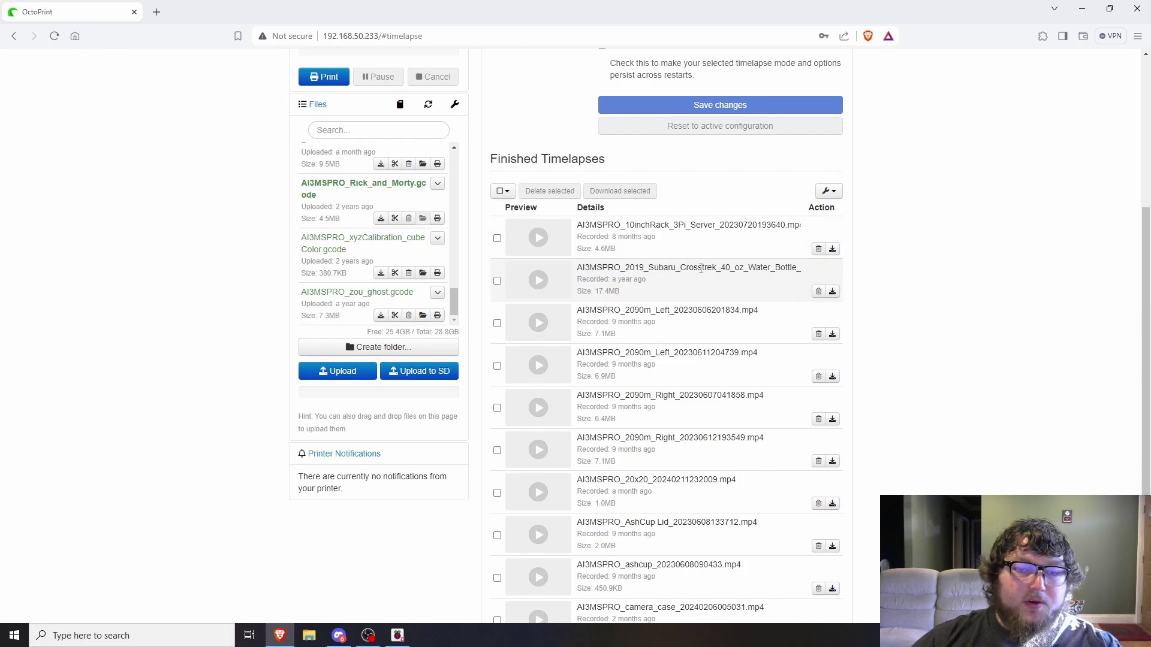
scroll(732, 270, "up", 5)
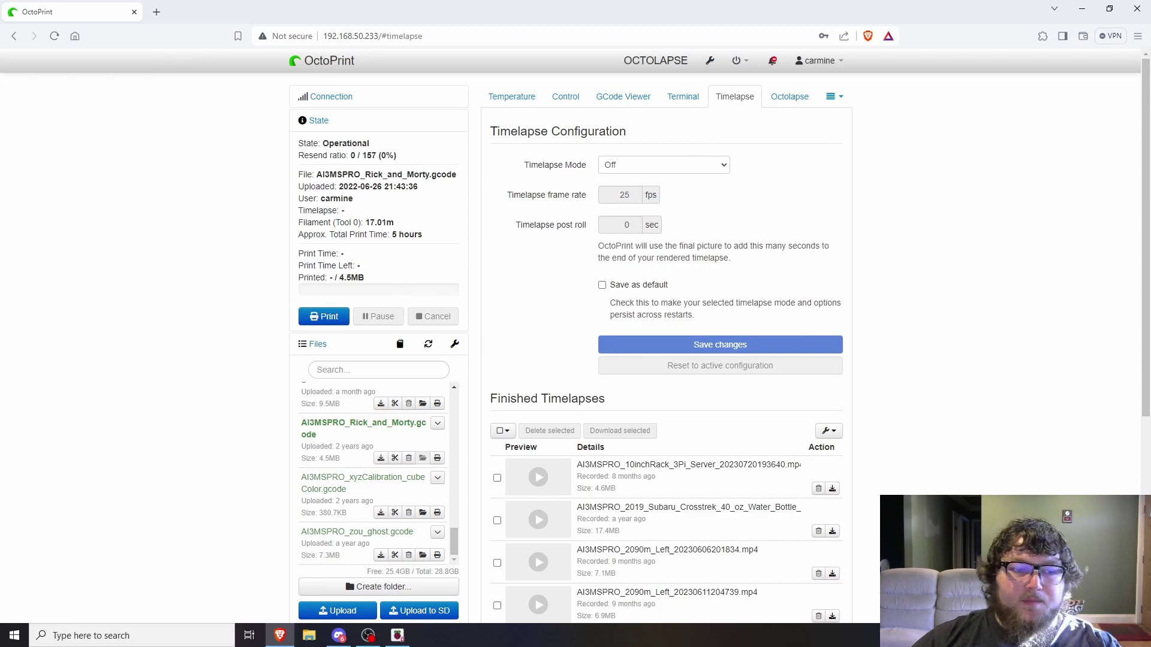
key("alt+Tab")
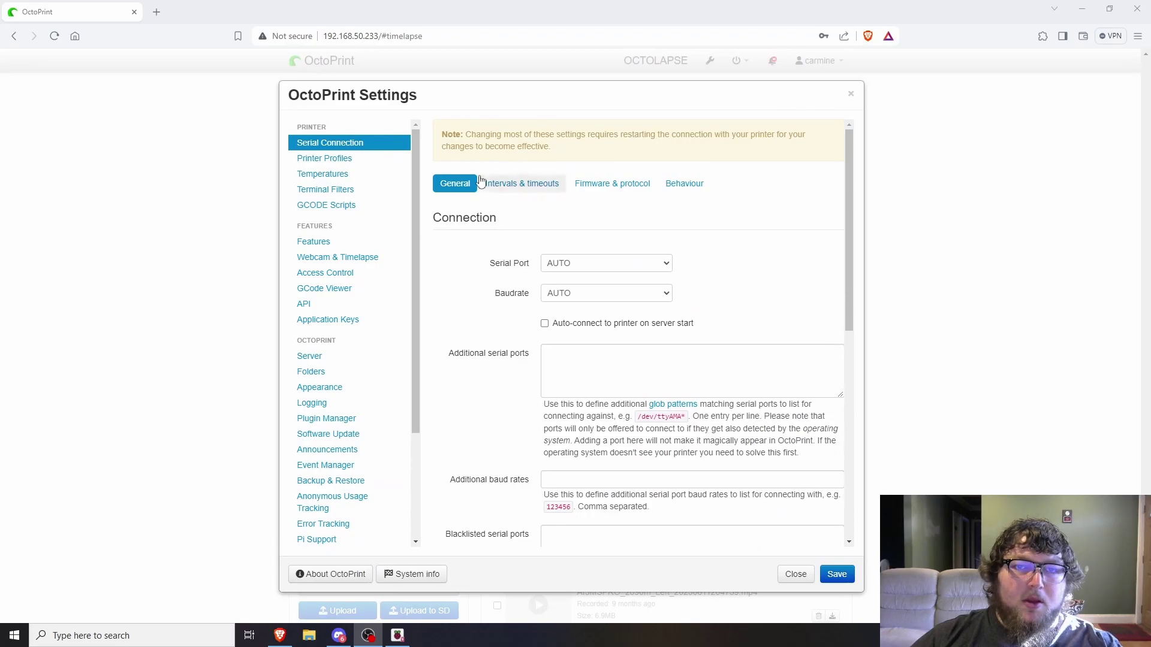
- Reopen Settings and show Octolapse: enabled, Test Mode disabled, profiles auto-updating
left_click(796, 574)
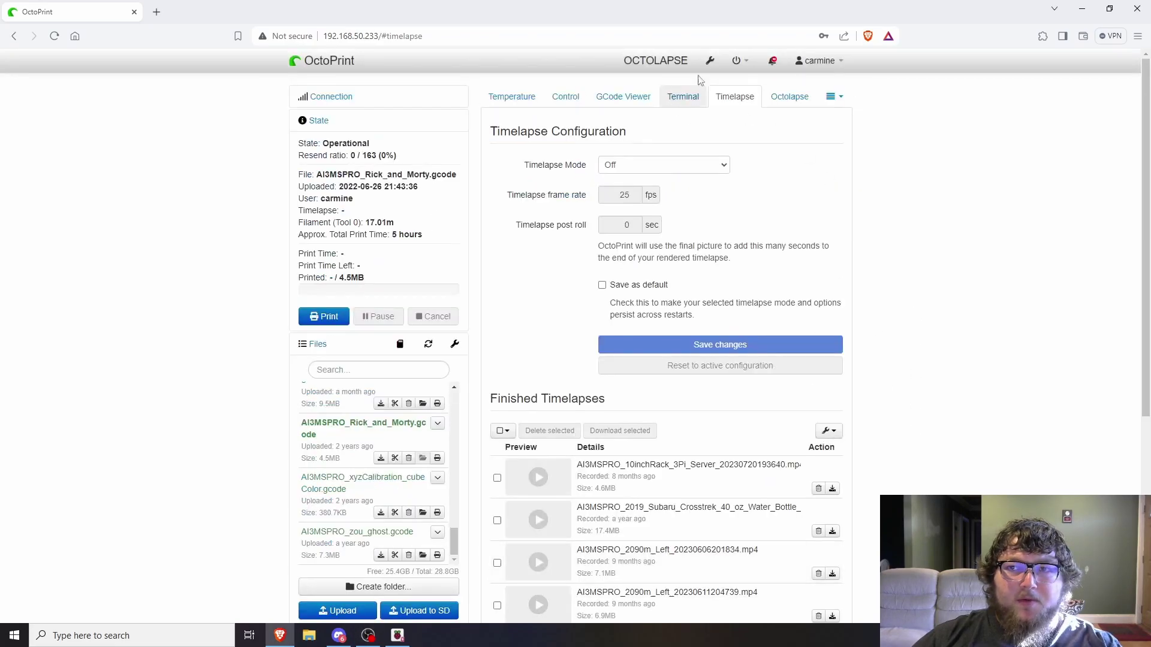
left_click(711, 61)
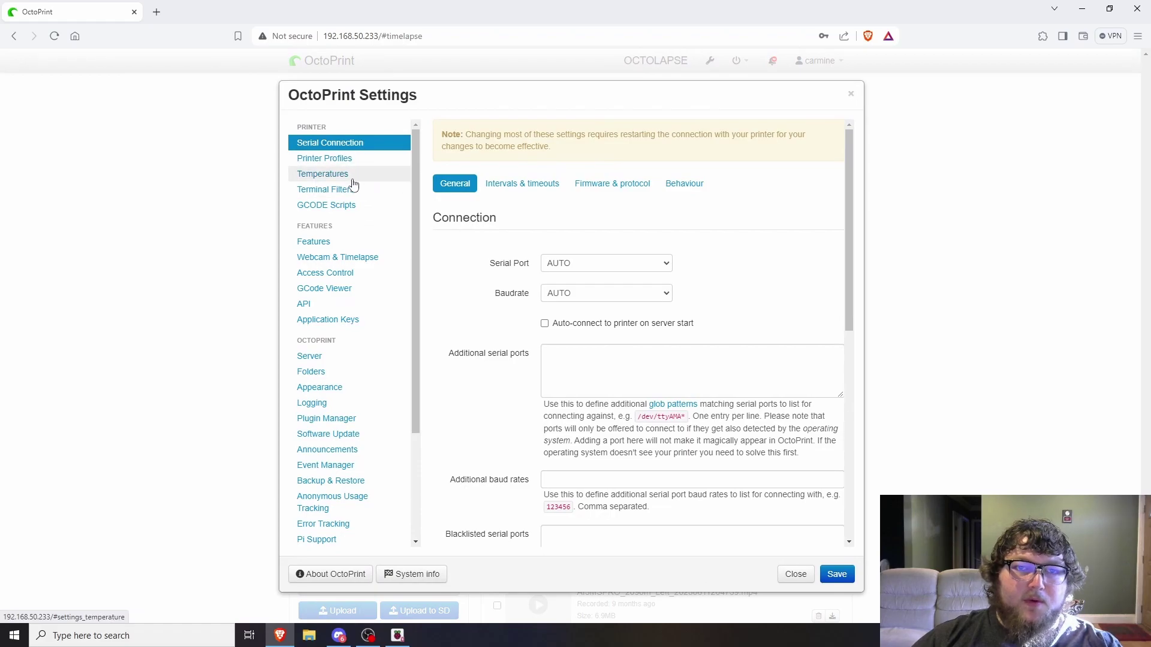
scroll(496, 293, "down", 6)
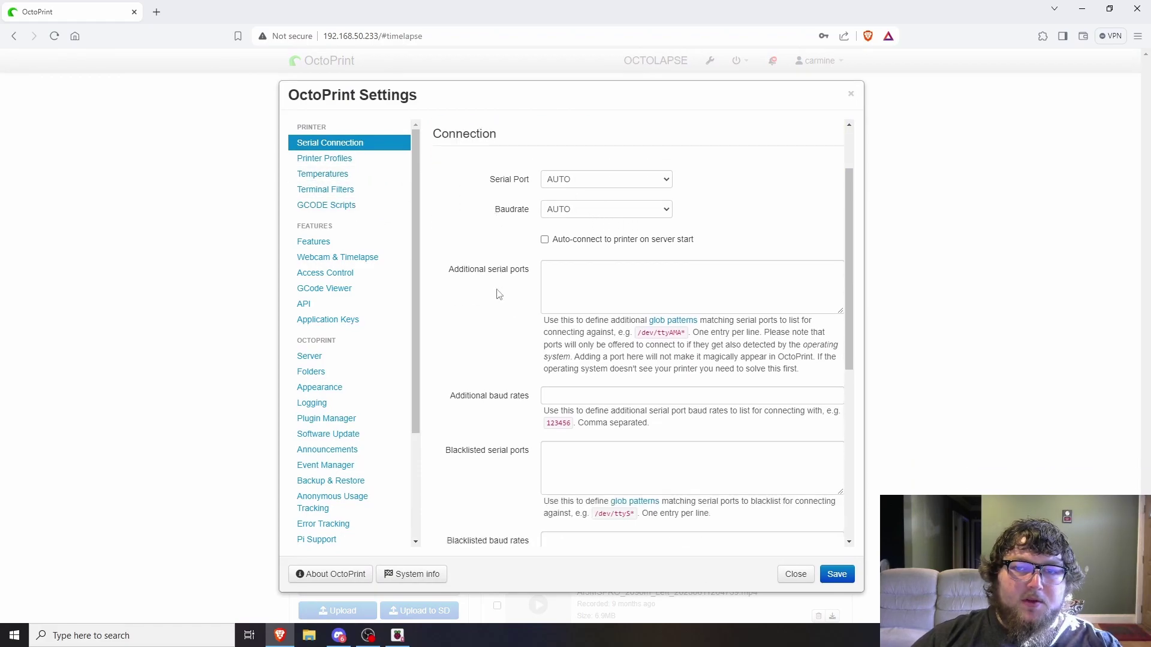
scroll(520, 387, "down", 1)
scroll(517, 388, "up", 7)
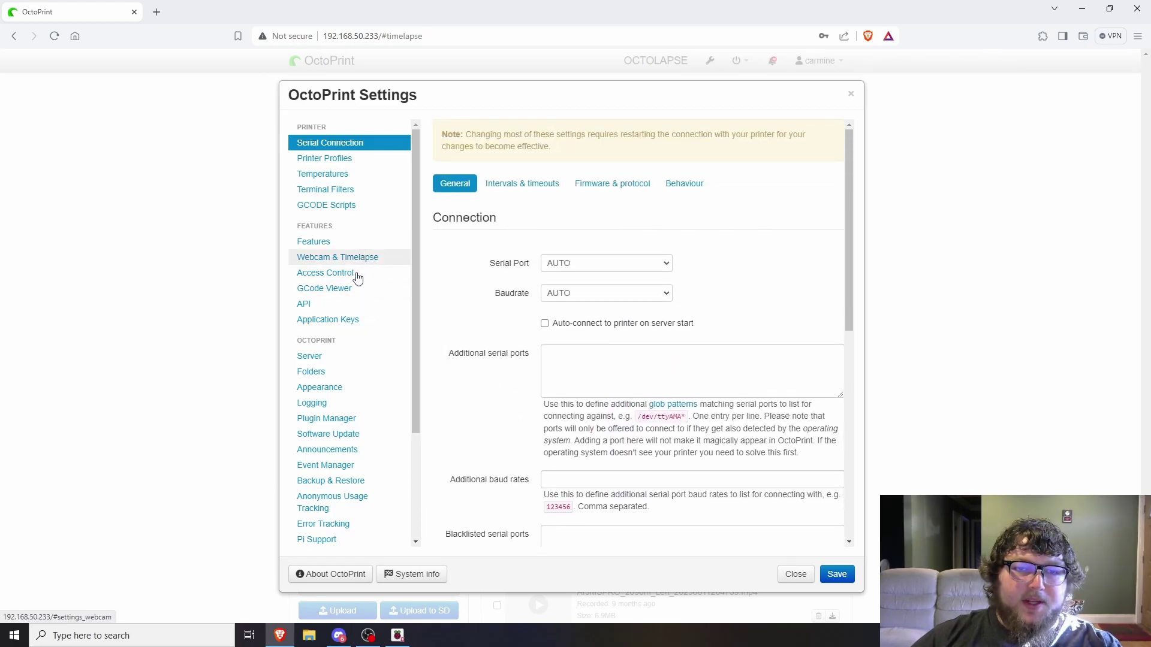
scroll(370, 430, "down", 3)
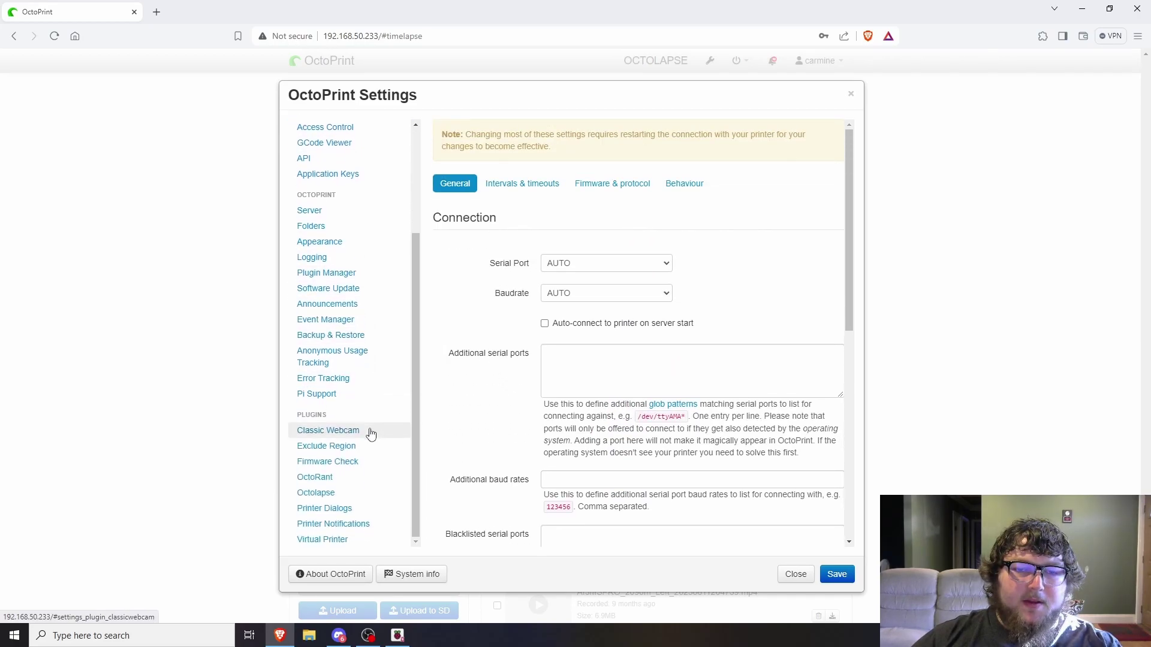
left_click(340, 497)
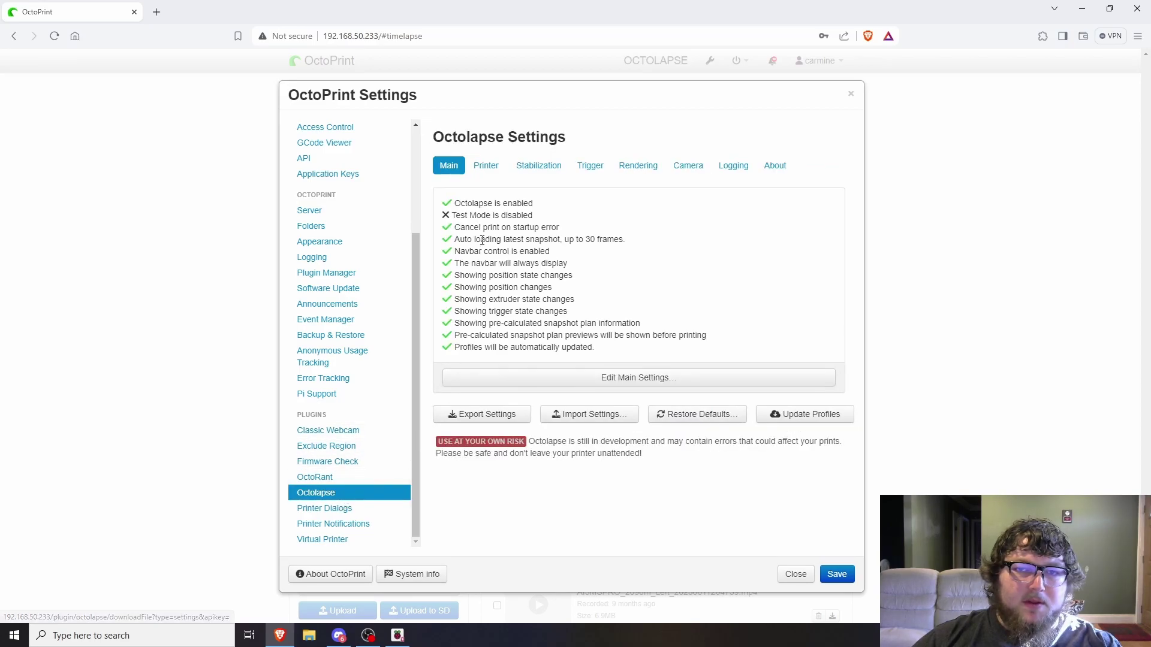
scroll(335, 438, "up", 3)
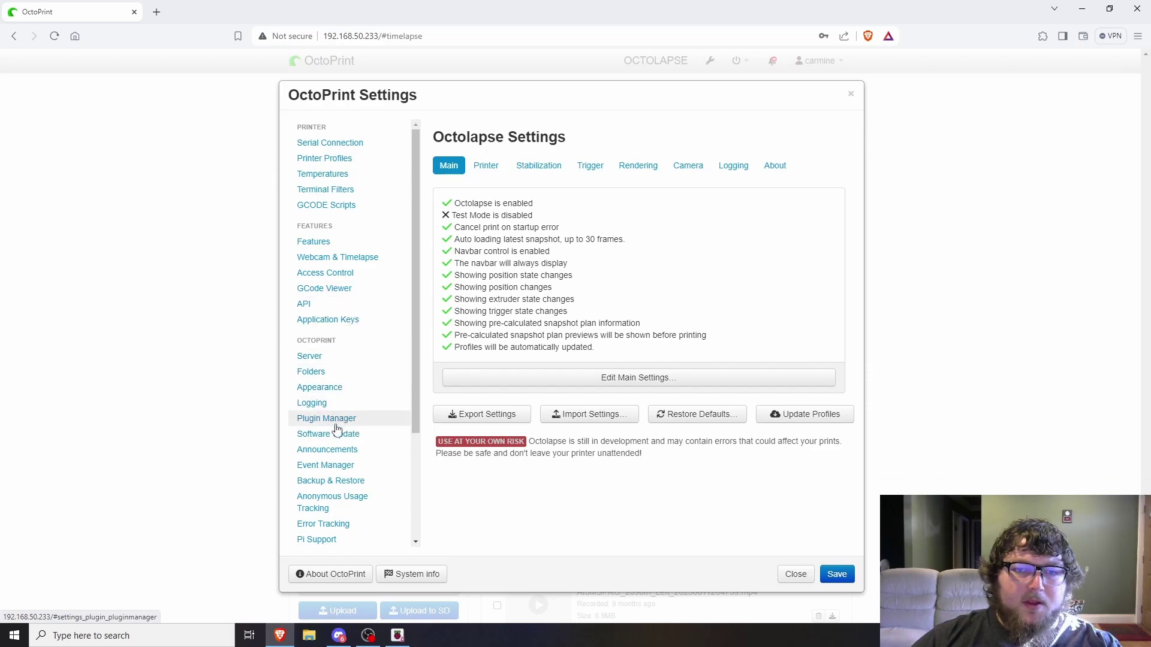
scroll(359, 321, "down", 3)
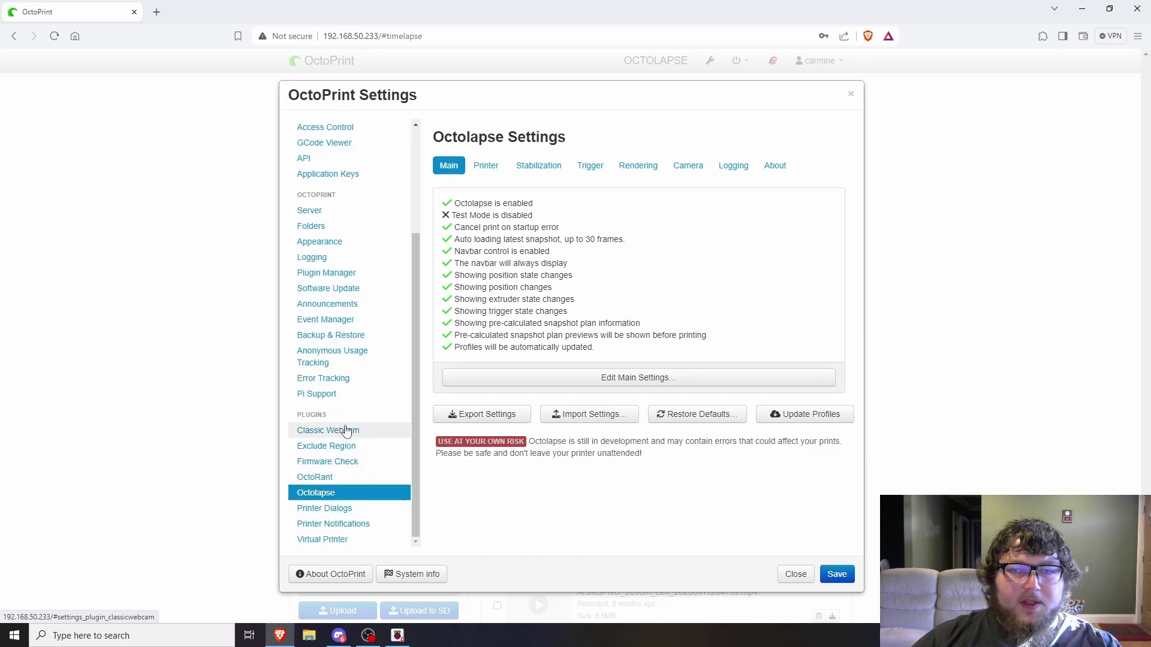
- Show the Classic Webcam plugin's stream and snapshot settings
left_click(359, 431)
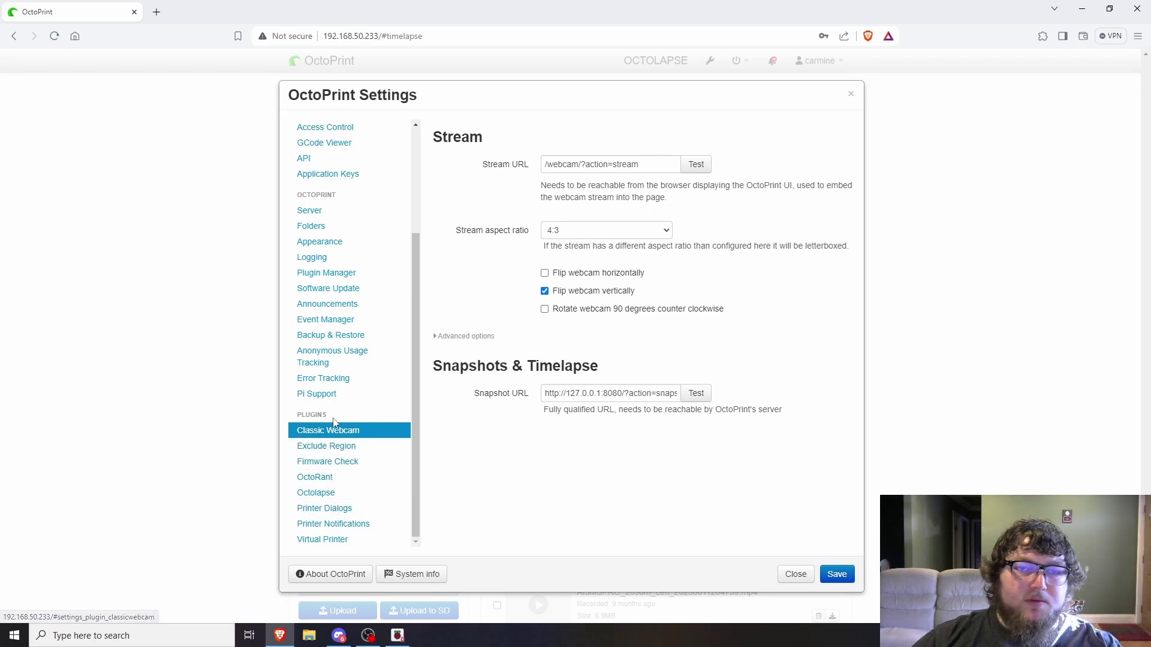
scroll(354, 407, "up", 2)
- List installed plugins in Plugin Manager, scrolling past Announcement Plugin and Application Keys Plugin
left_click(329, 393)
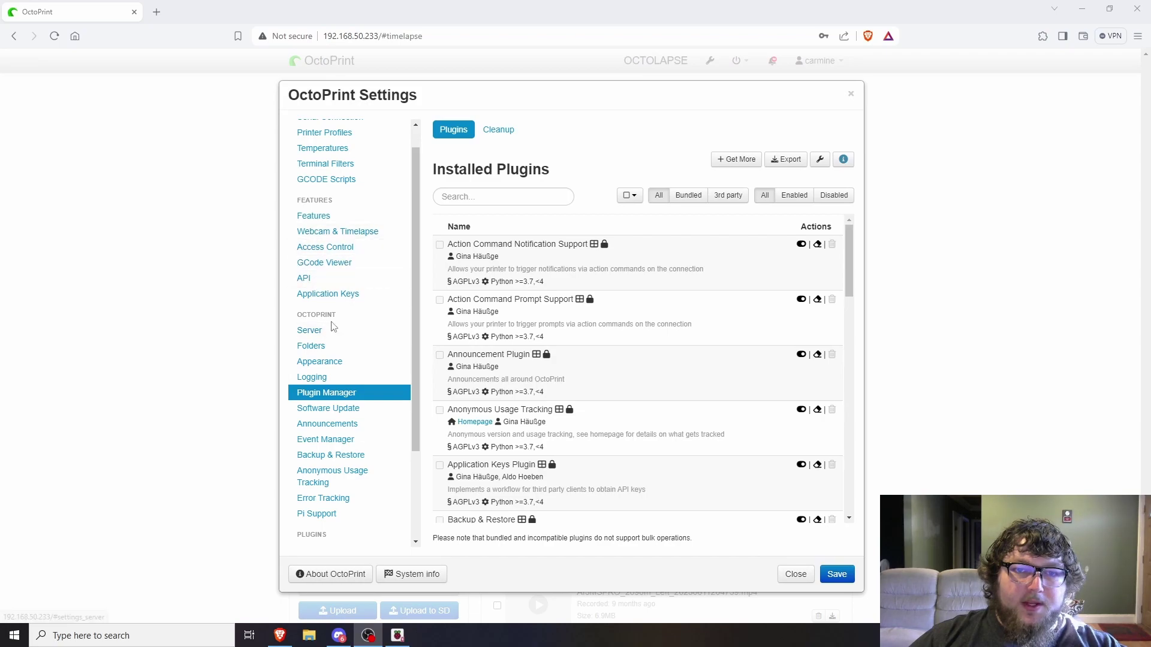
scroll(329, 323, "down", 1)
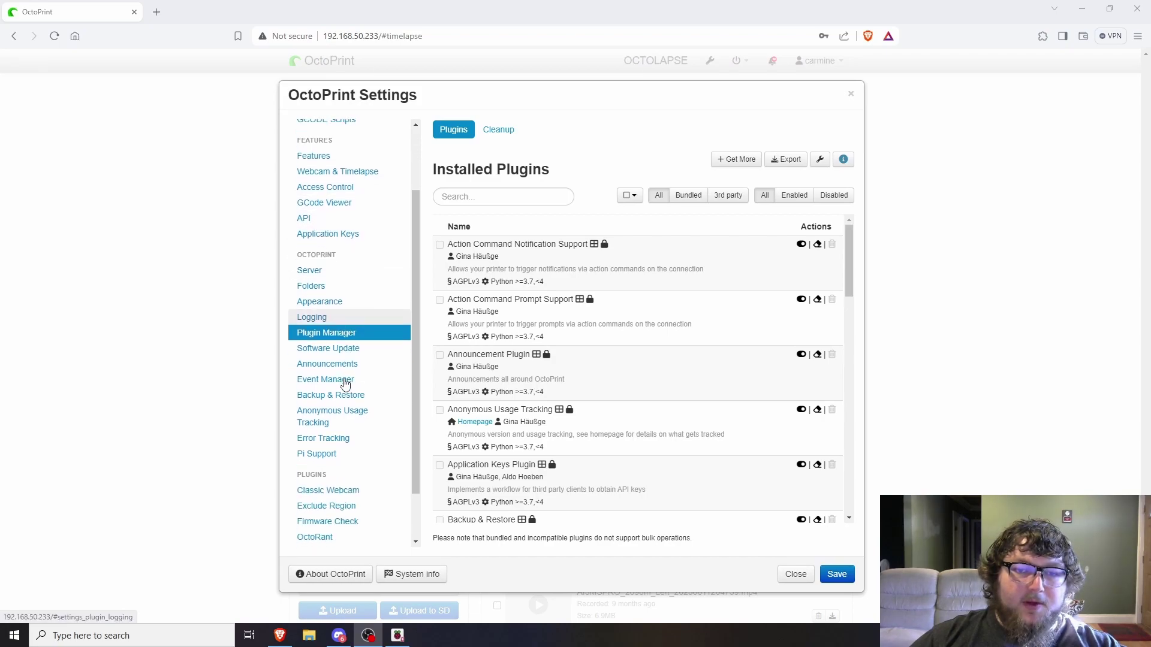
scroll(357, 433, "down", 1)
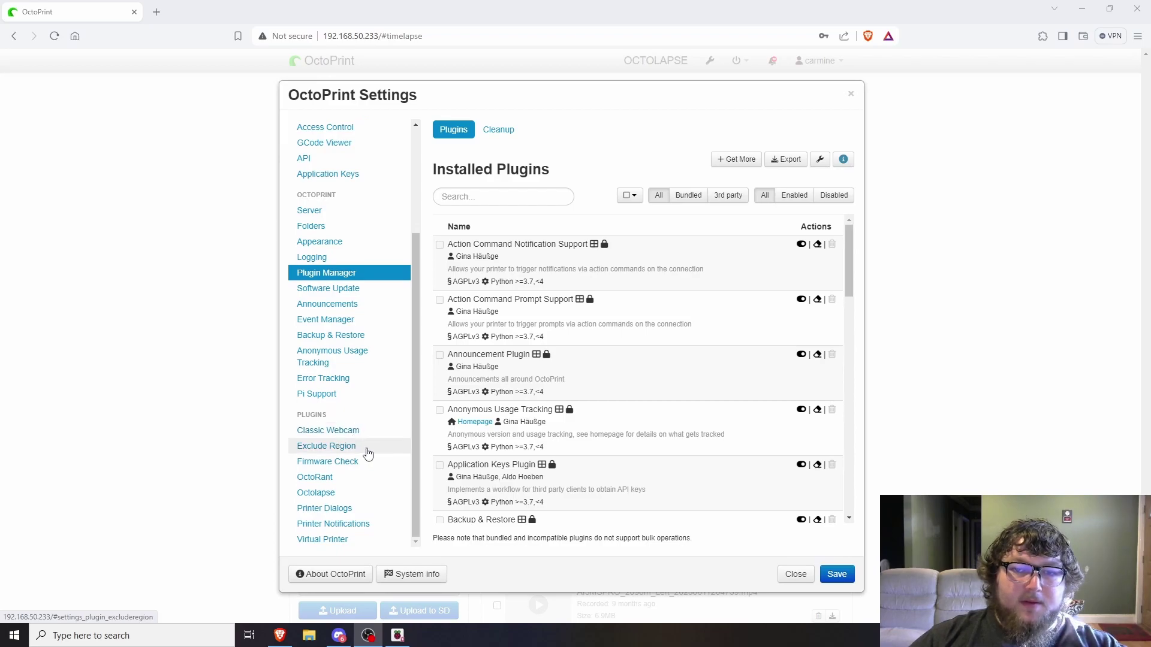
- Review OctoRant's Discord webhook, bot name and per-event messages, then switch to Discord
left_click(340, 486)
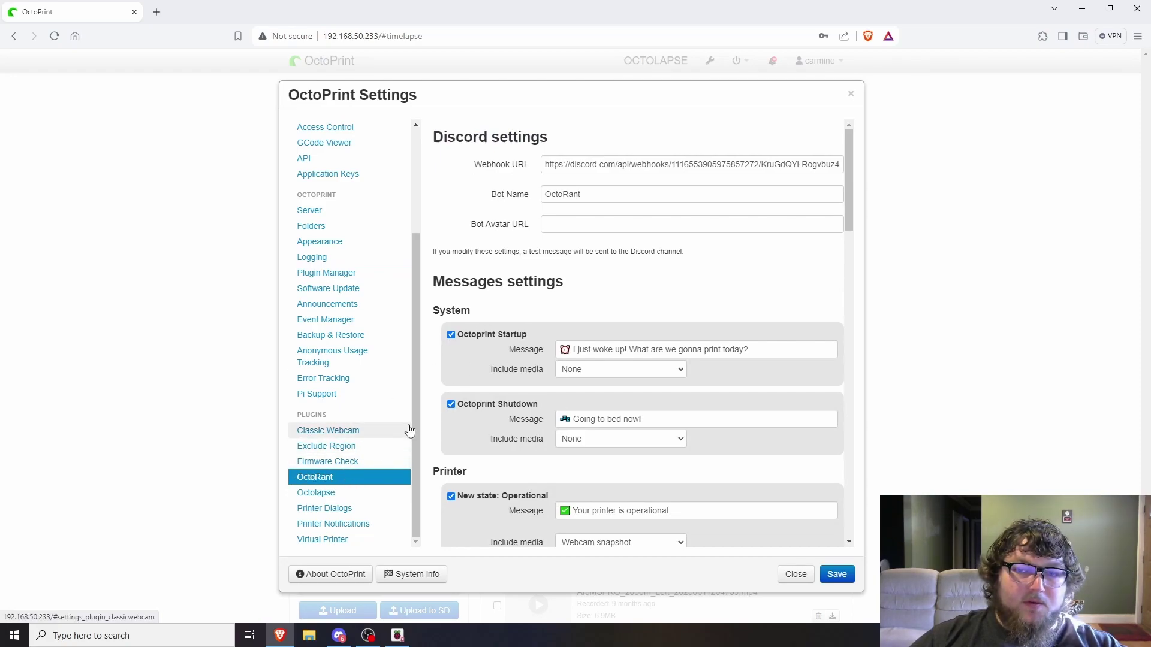
scroll(560, 306, "down", 1)
scroll(561, 306, "down", 3)
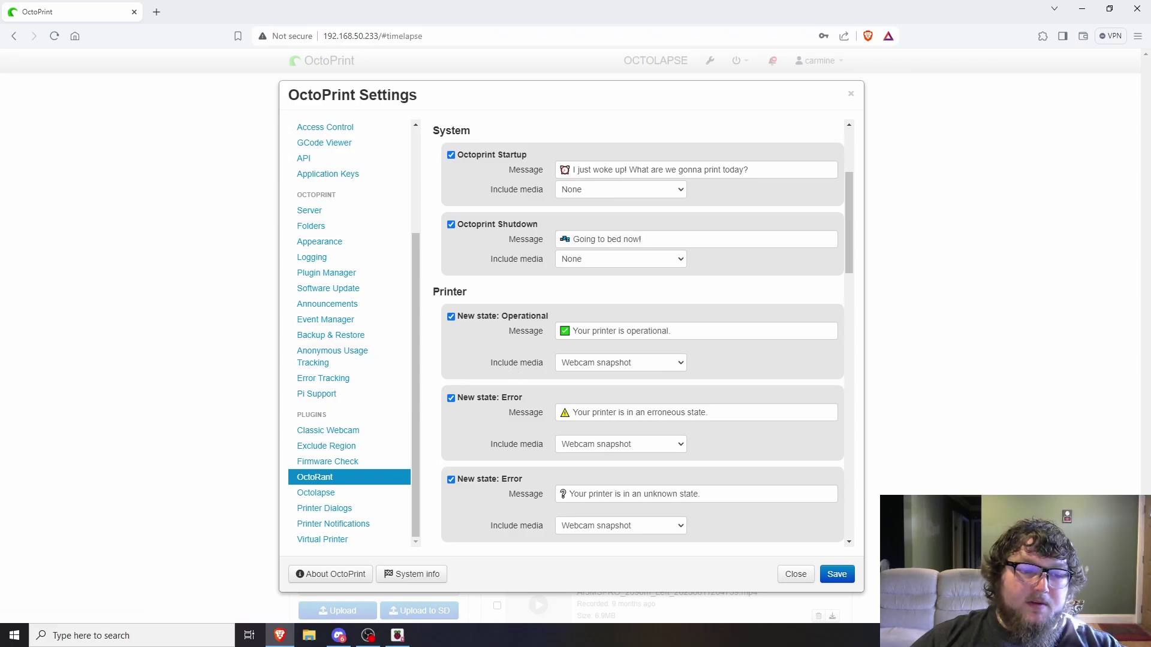
key("alt+Tab")
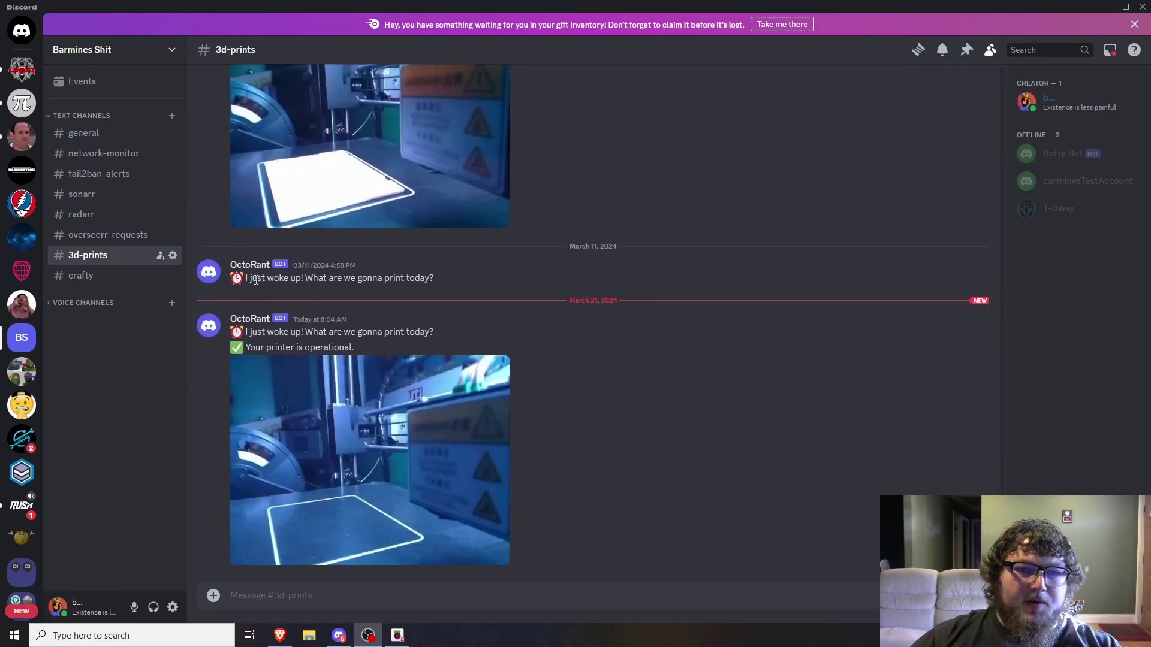
left_click_drag(254, 280, 451, 291)
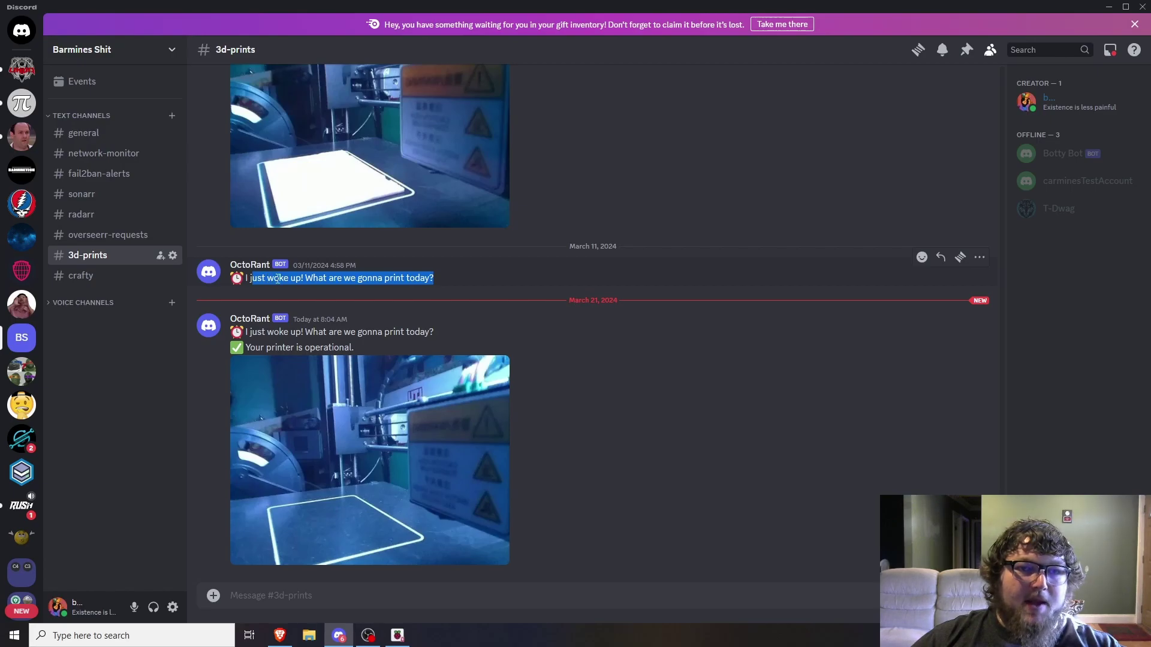
scroll(443, 414, "up", 4)
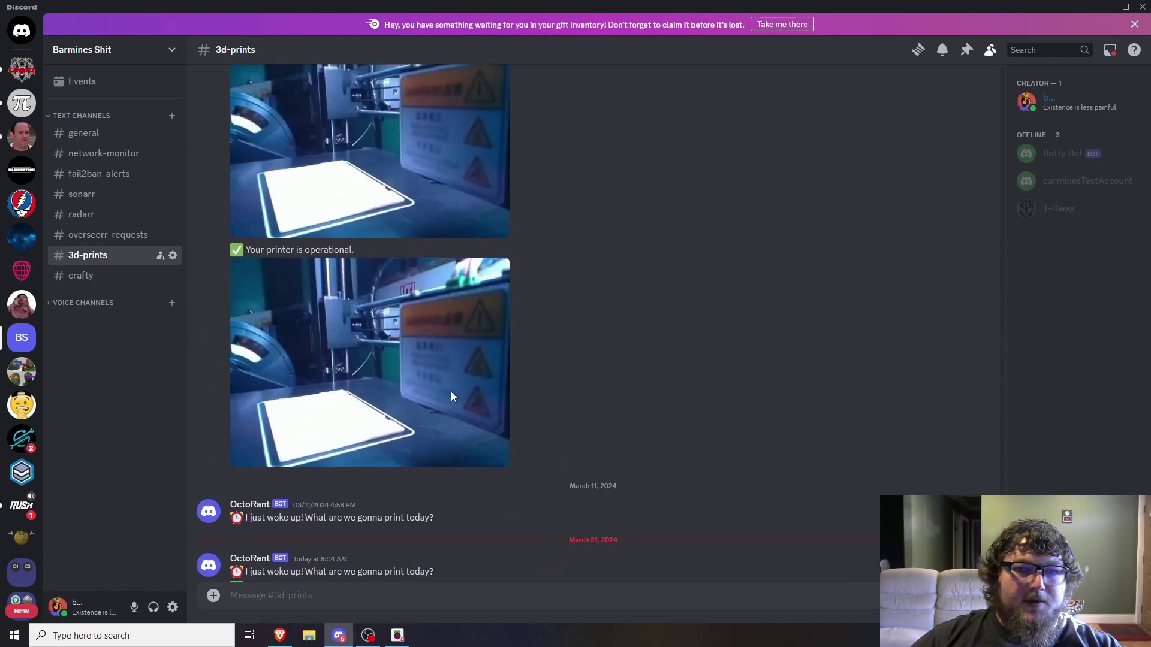
scroll(470, 345, "up", 6)
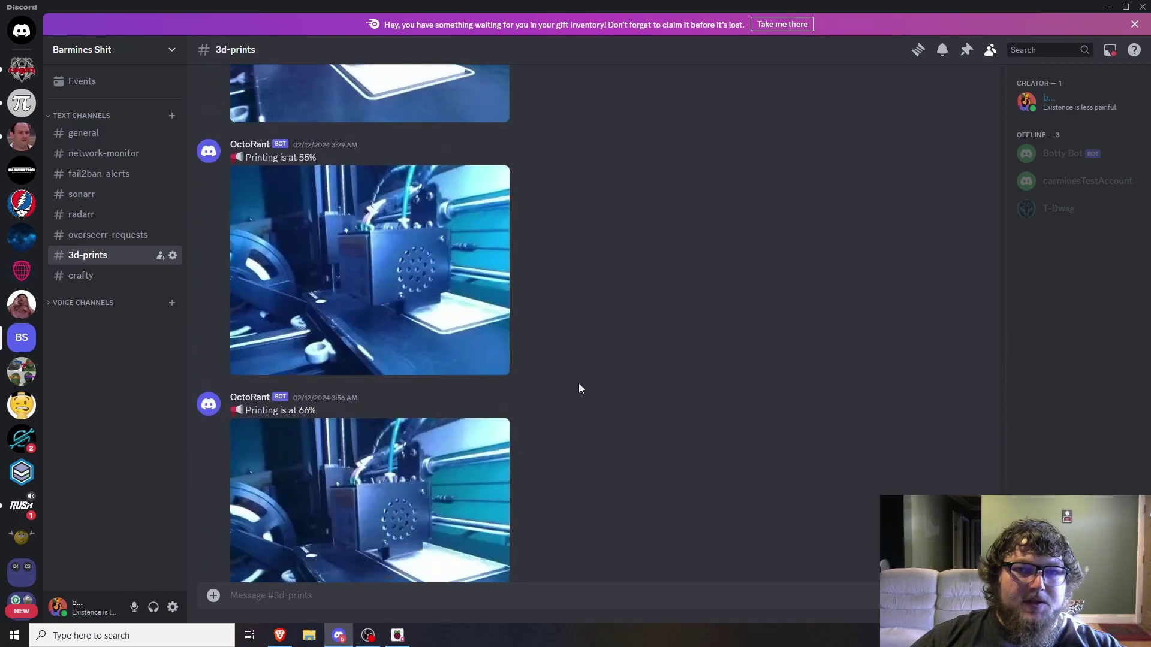
scroll(581, 365, "up", 8)
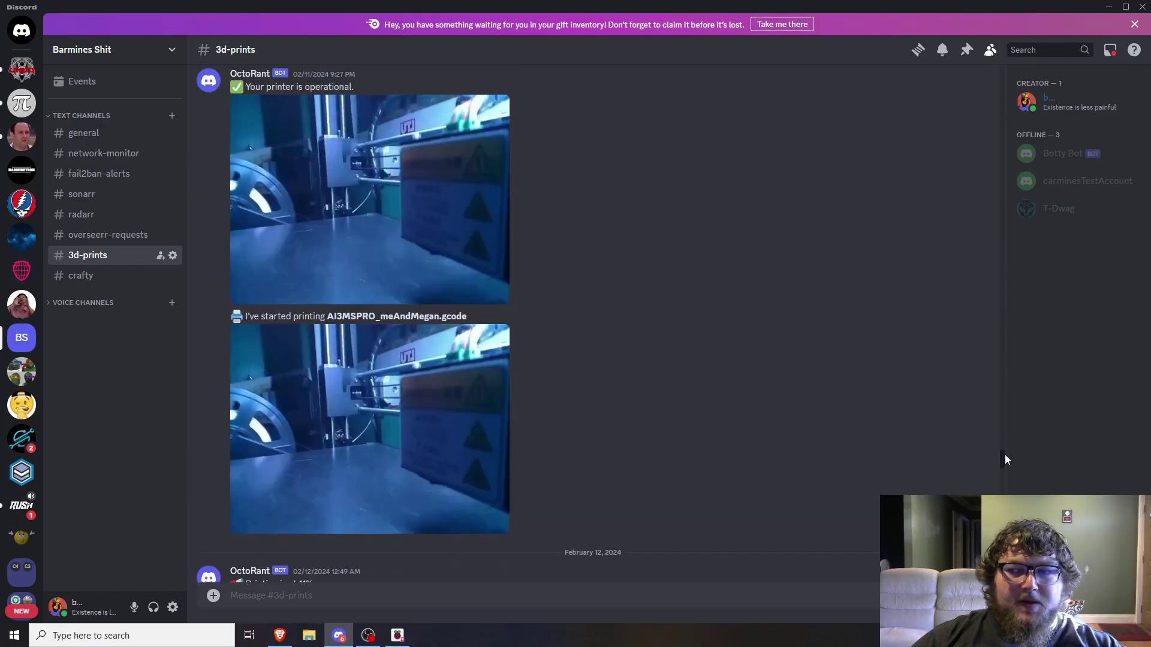
left_click_drag(1005, 459, 993, 378)
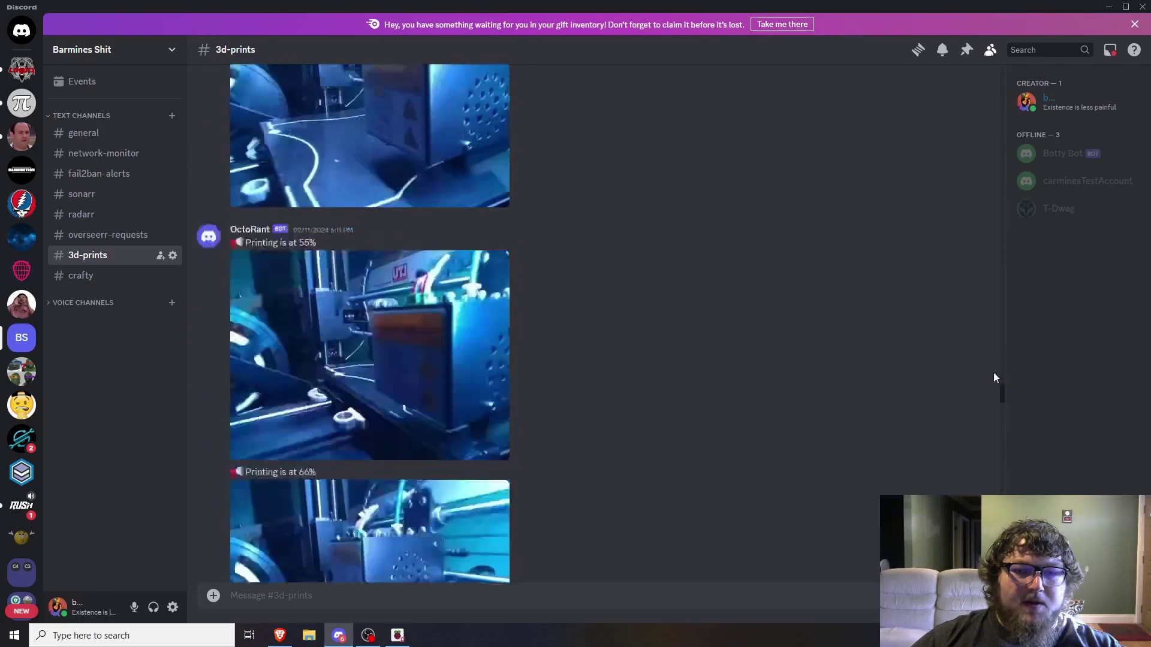
scroll(582, 267, "up", 10)
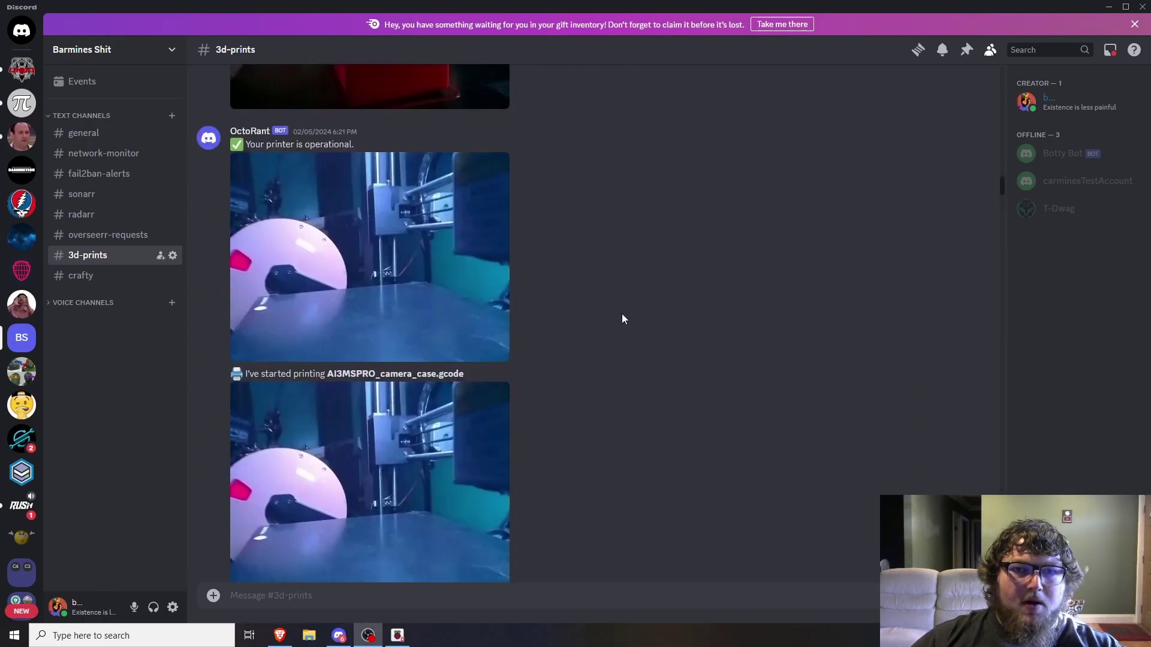
scroll(595, 303, "down", 2)
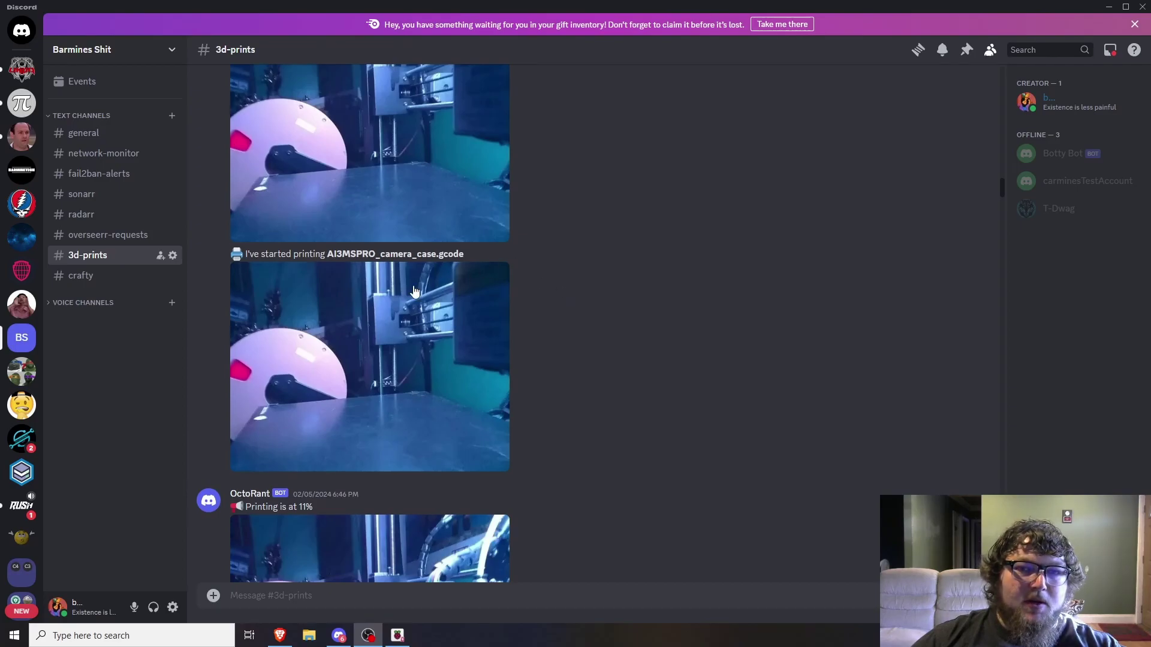
scroll(413, 292, "down", 8)
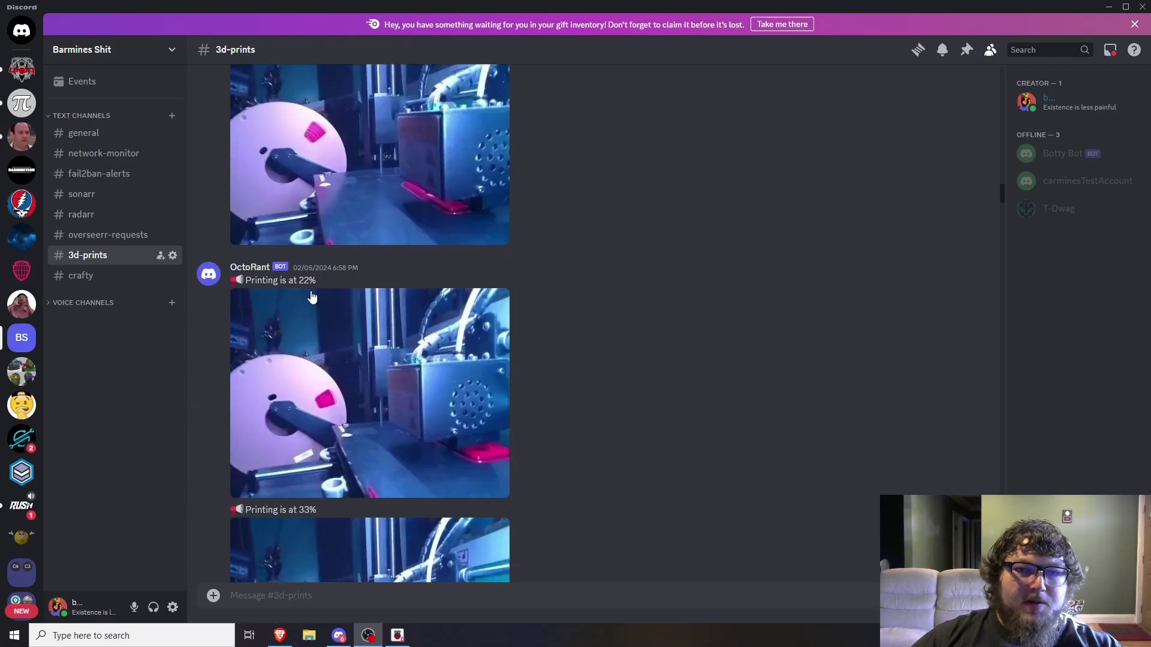
scroll(329, 317, "down", 12)
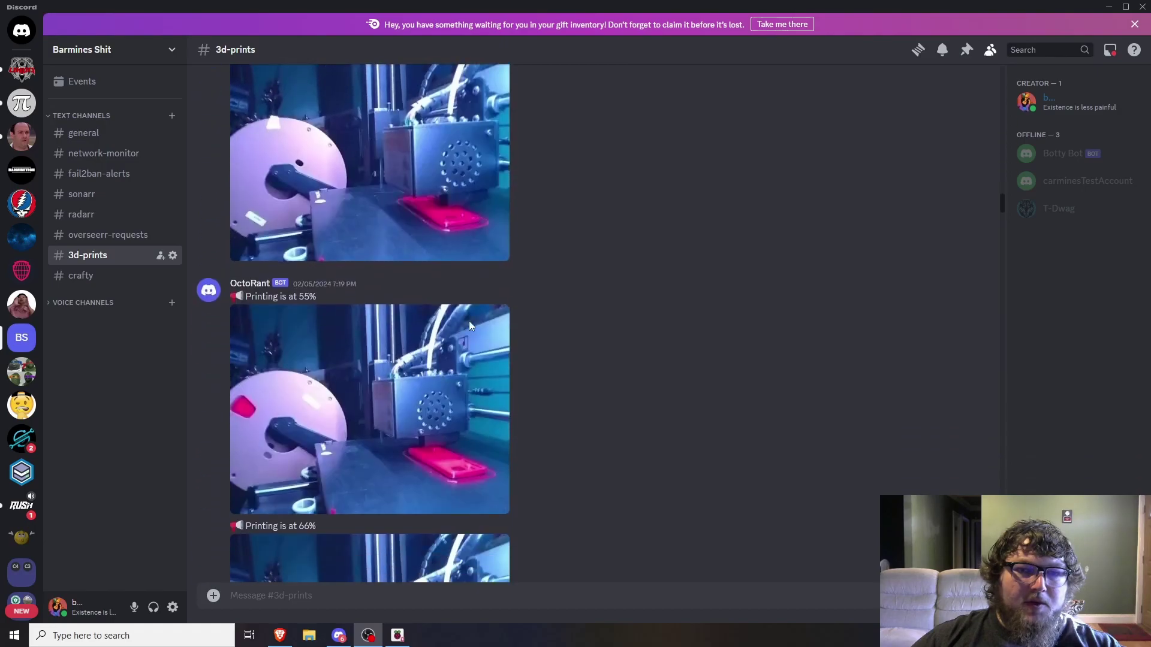
scroll(410, 368, "down", 4)
scroll(419, 422, "down", 3)
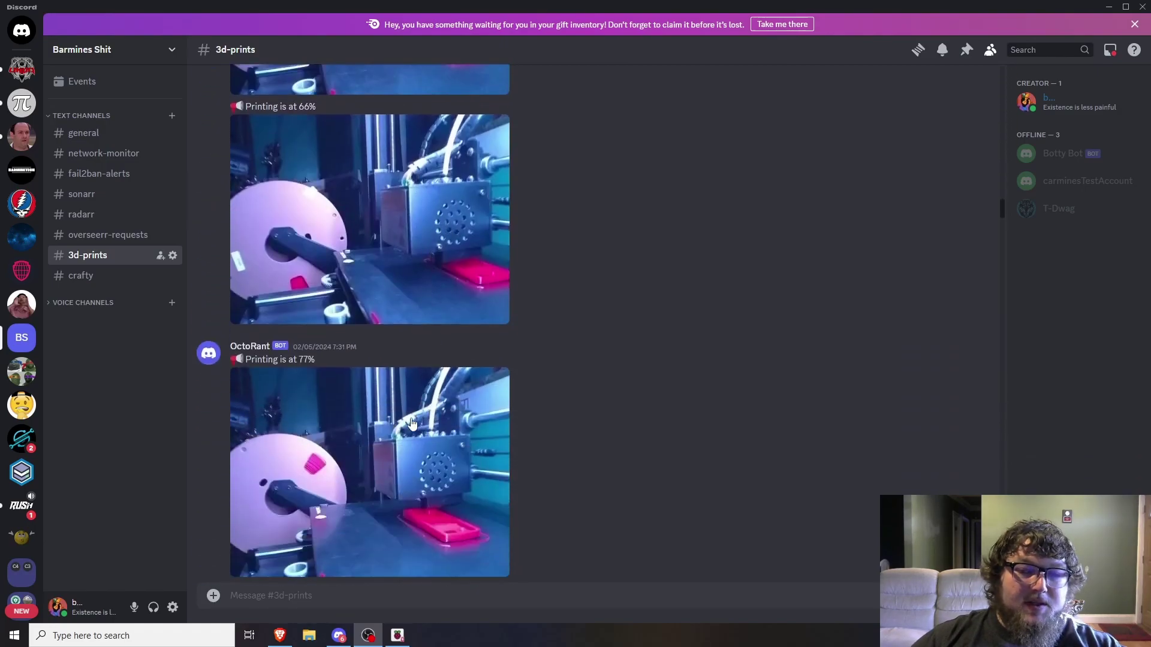
scroll(411, 453, "down", 7)
scroll(419, 455, "down", 5)
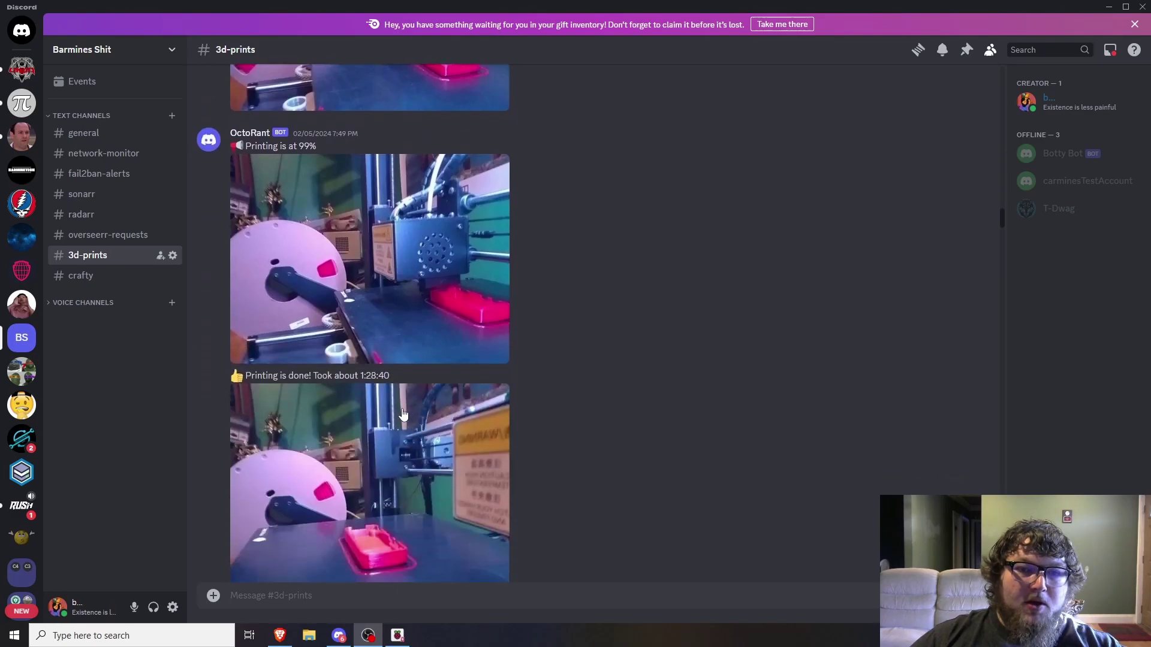
scroll(415, 400, "down", 3)
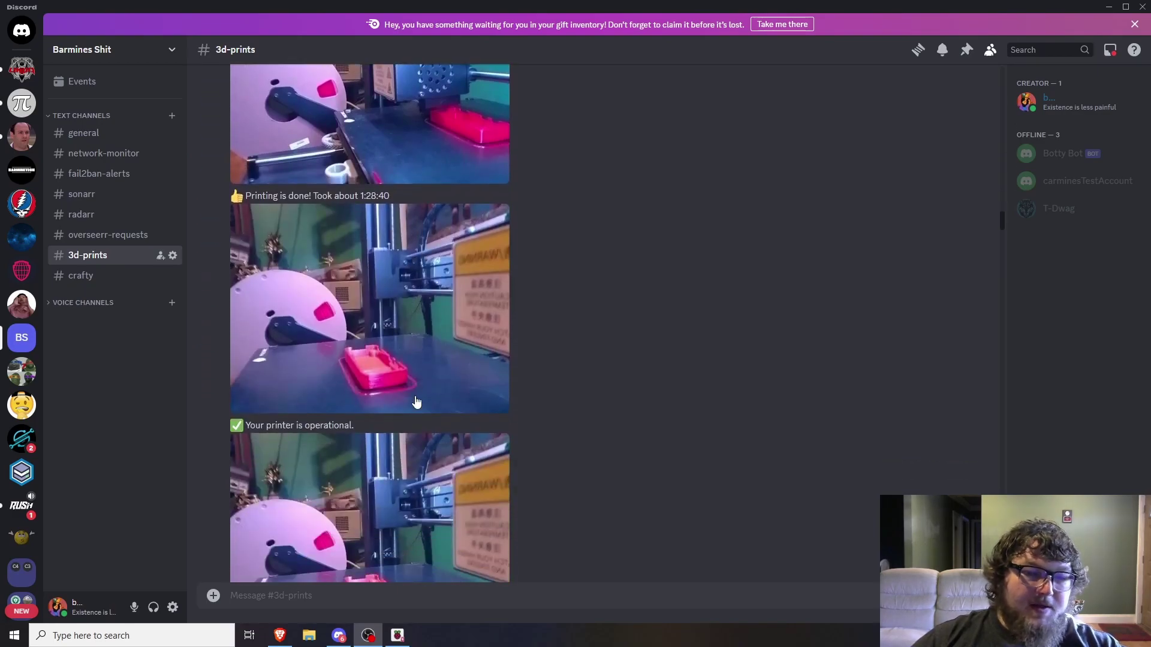
scroll(417, 402, "down", 3)
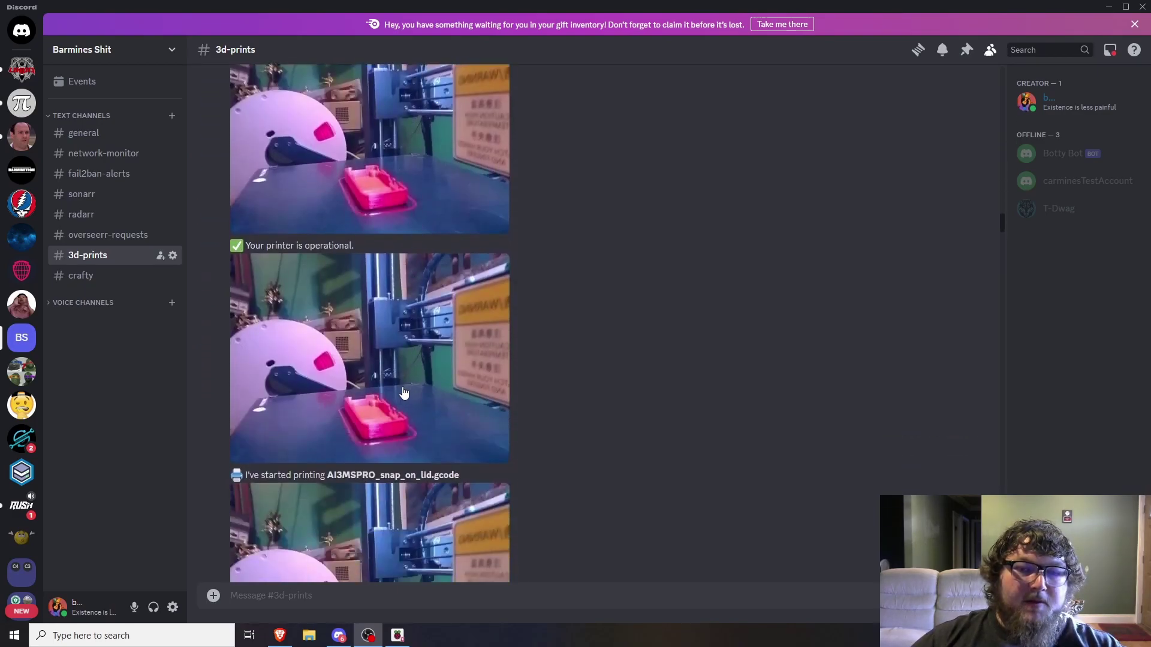
scroll(402, 391, "down", 3)
scroll(395, 386, "up", 3)
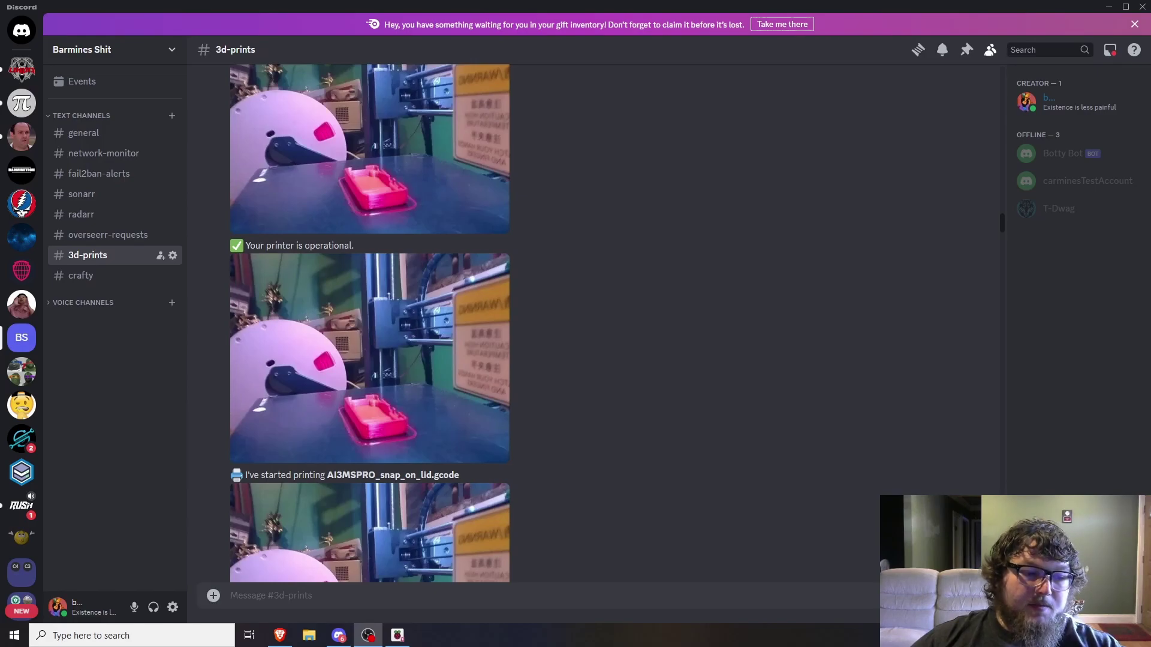
- Back in the browser, review OctoRant and Octolapse settings, then show Installed Plugins
key("alt+Tab")
scroll(562, 180, "up", 3)
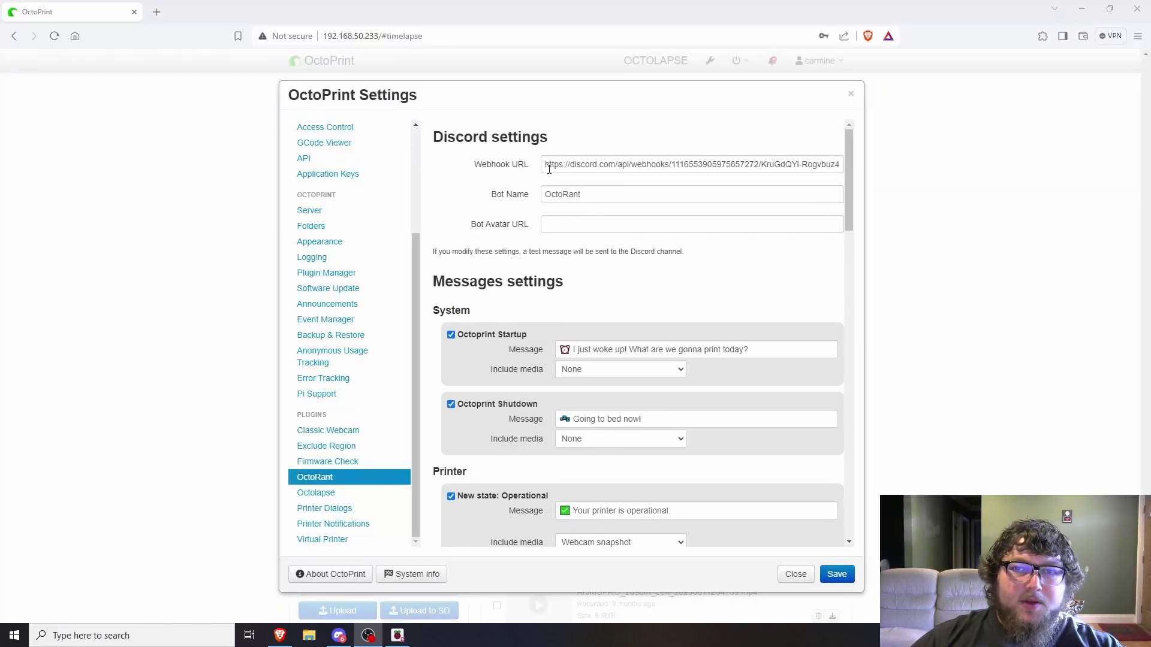
scroll(646, 328, "down", 15)
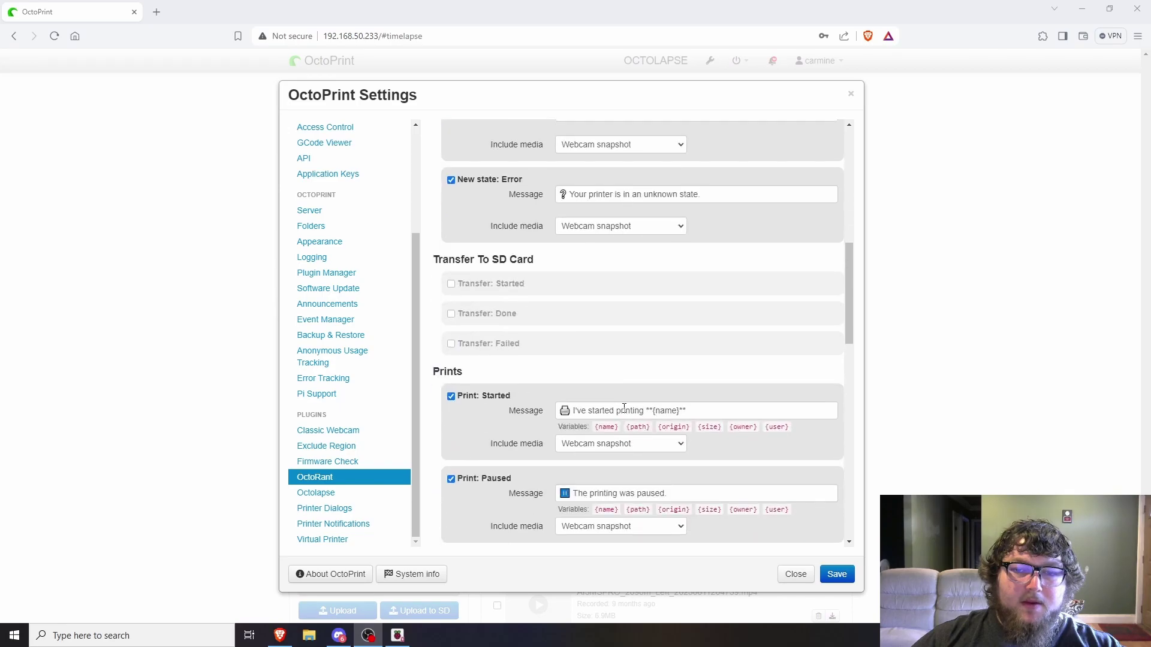
scroll(601, 414, "down", 9)
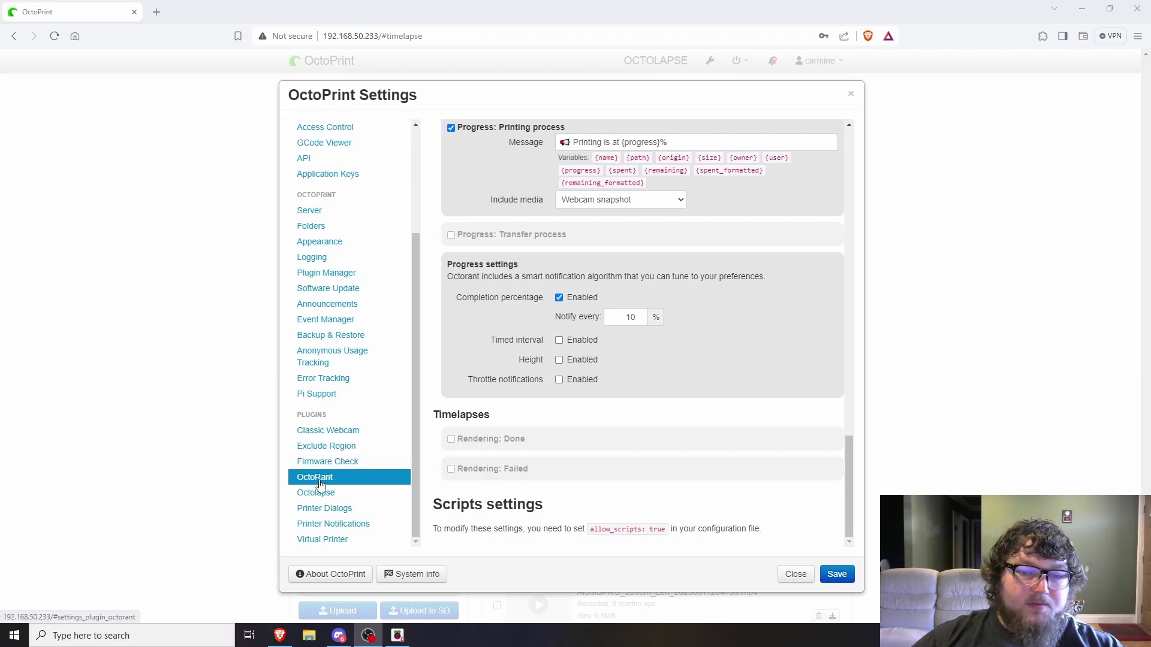
left_click(332, 495)
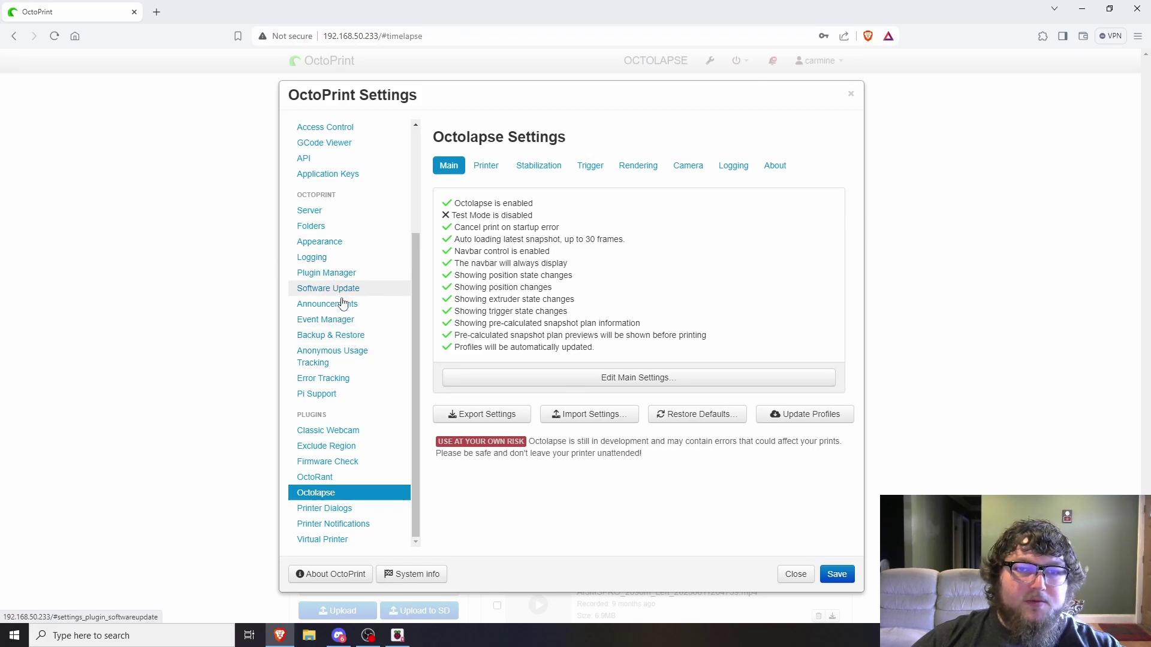
left_click(335, 273)
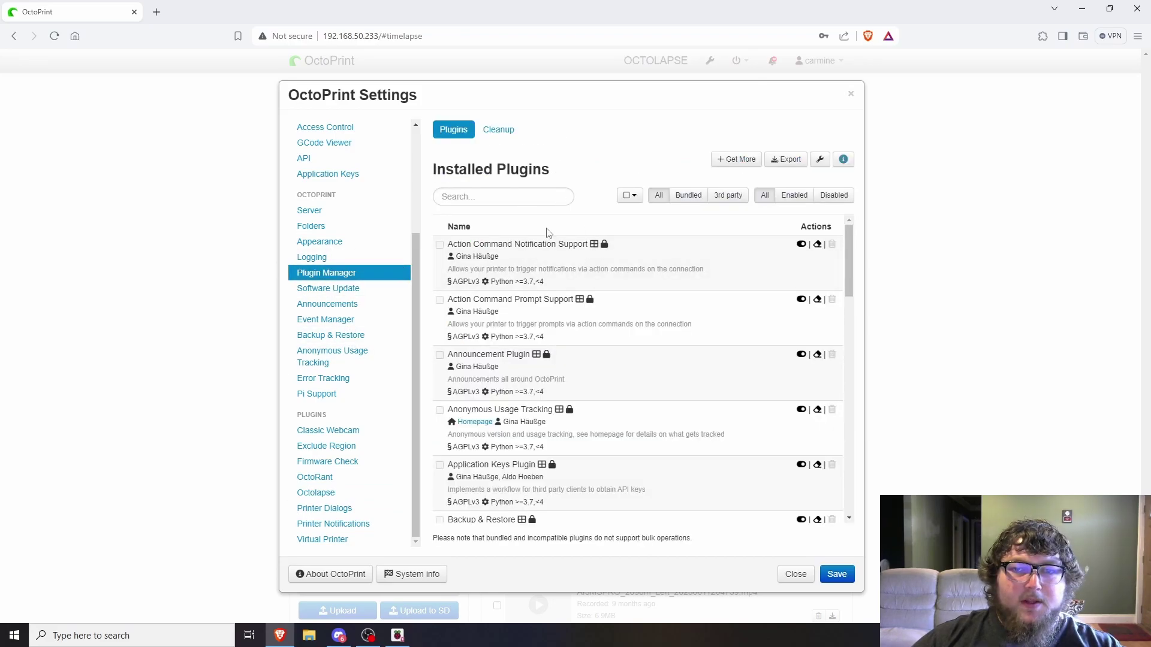
- Scroll the Installed Plugins list, including Exclude Region 0.3.2 and File Check 2021.2.23
scroll(619, 334, "down", 7)
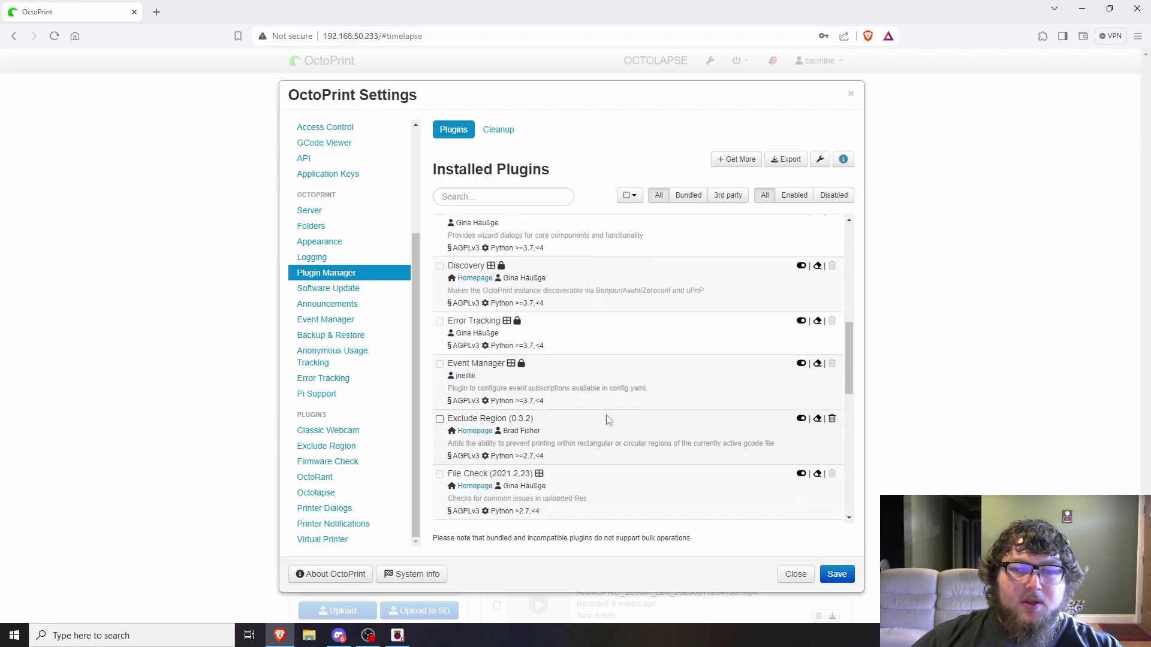
scroll(659, 381, "down", 6)
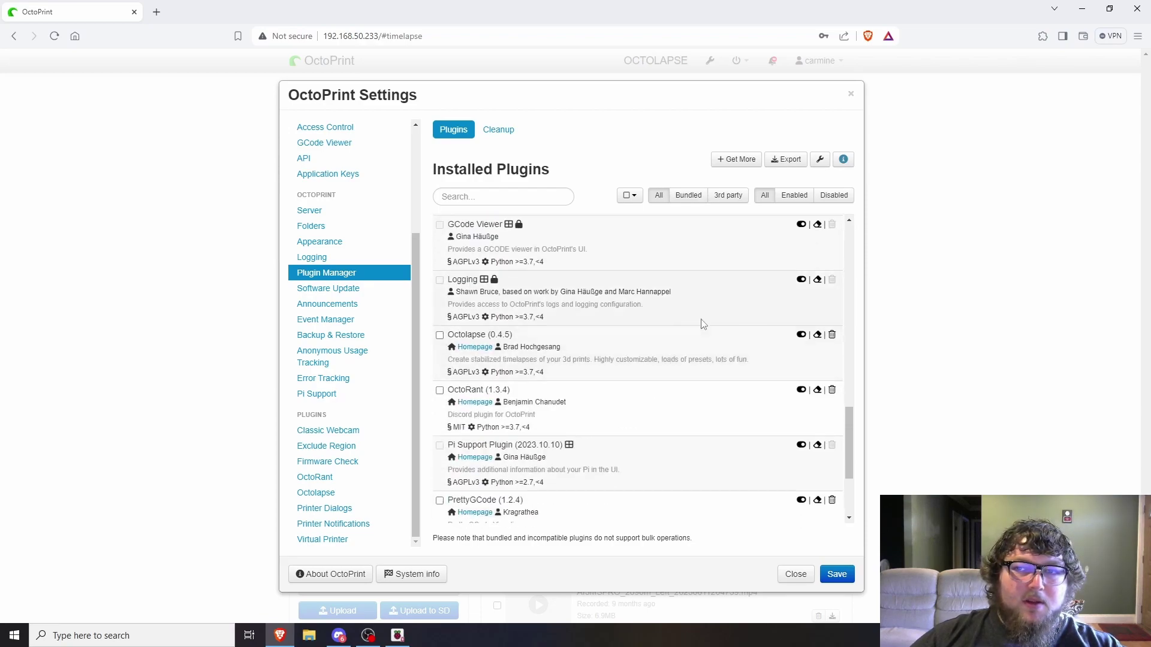
scroll(702, 327, "up", 8)
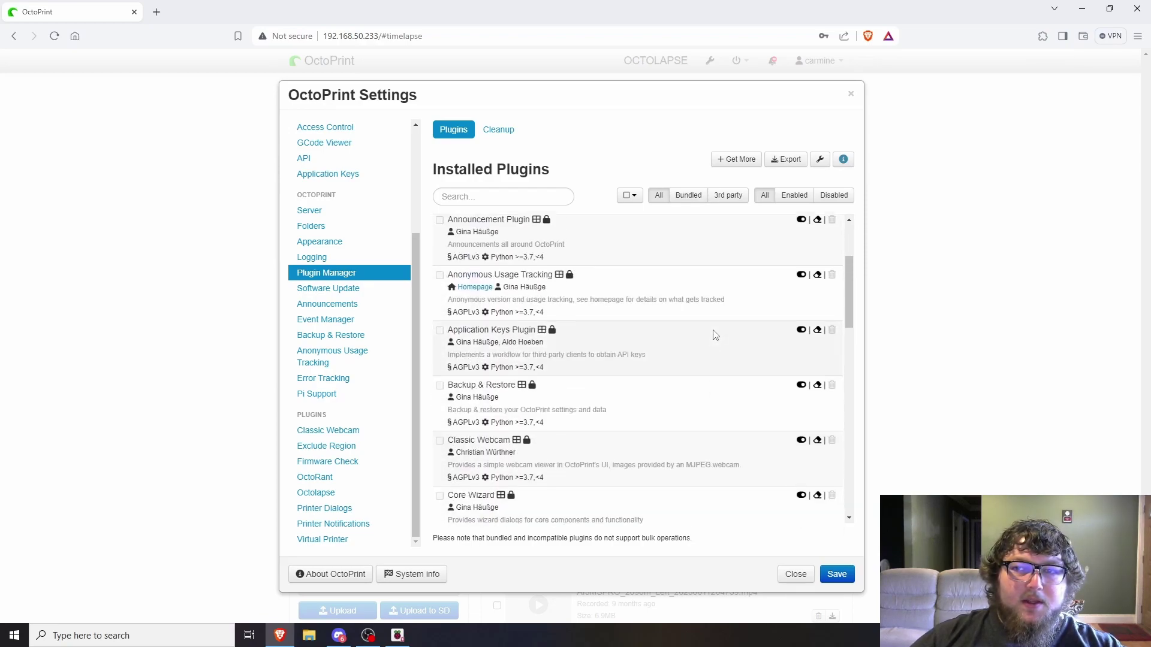
scroll(715, 335, "up", 3)
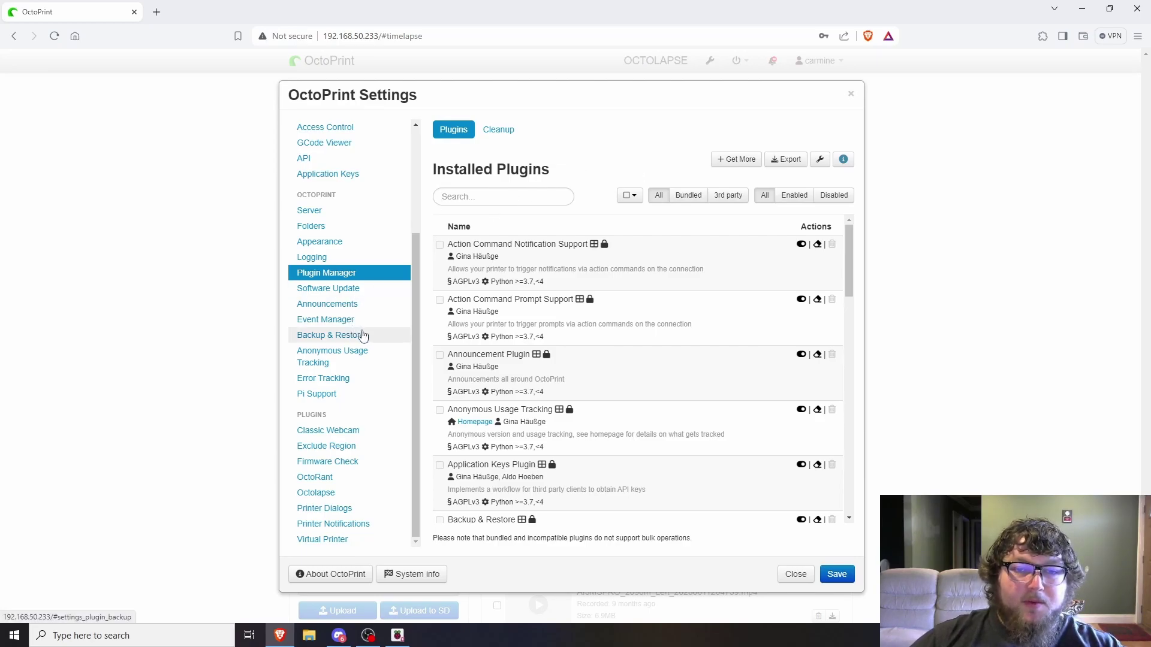
scroll(540, 299, "down", 6)
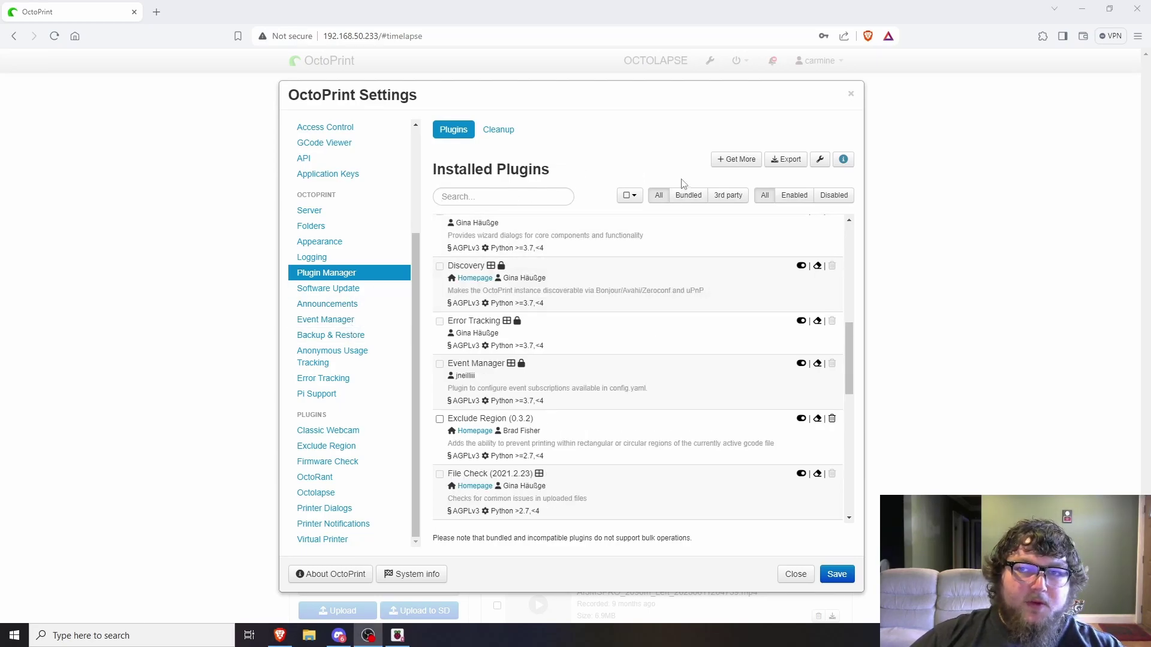
left_click(739, 159)
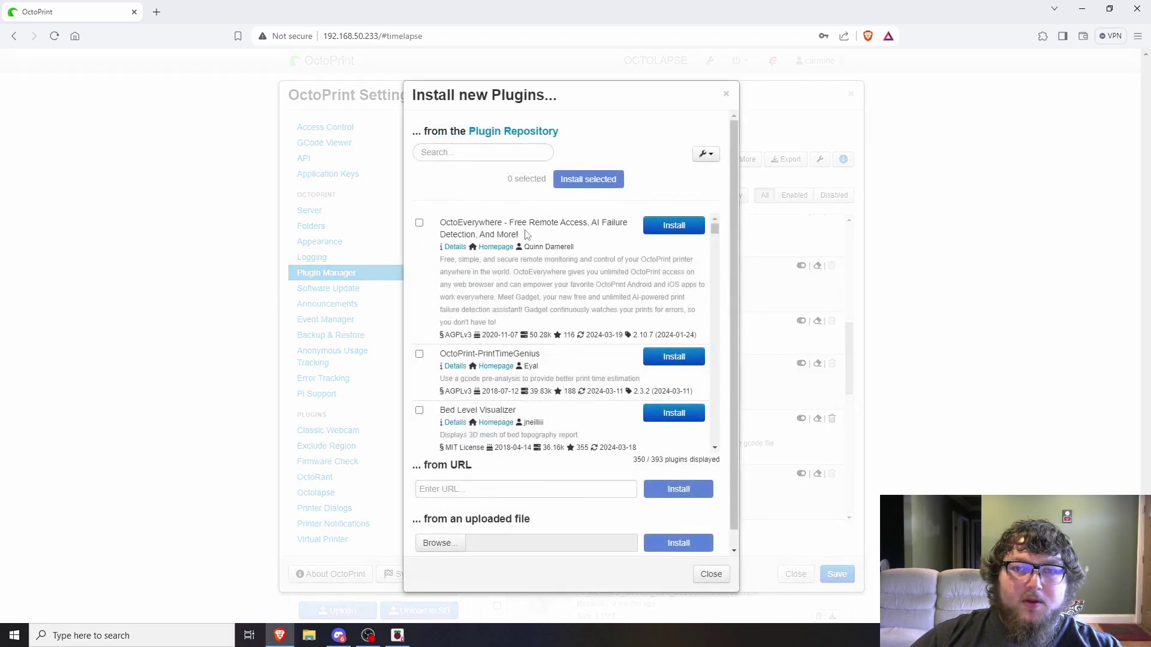
scroll(509, 300, "down", 12)
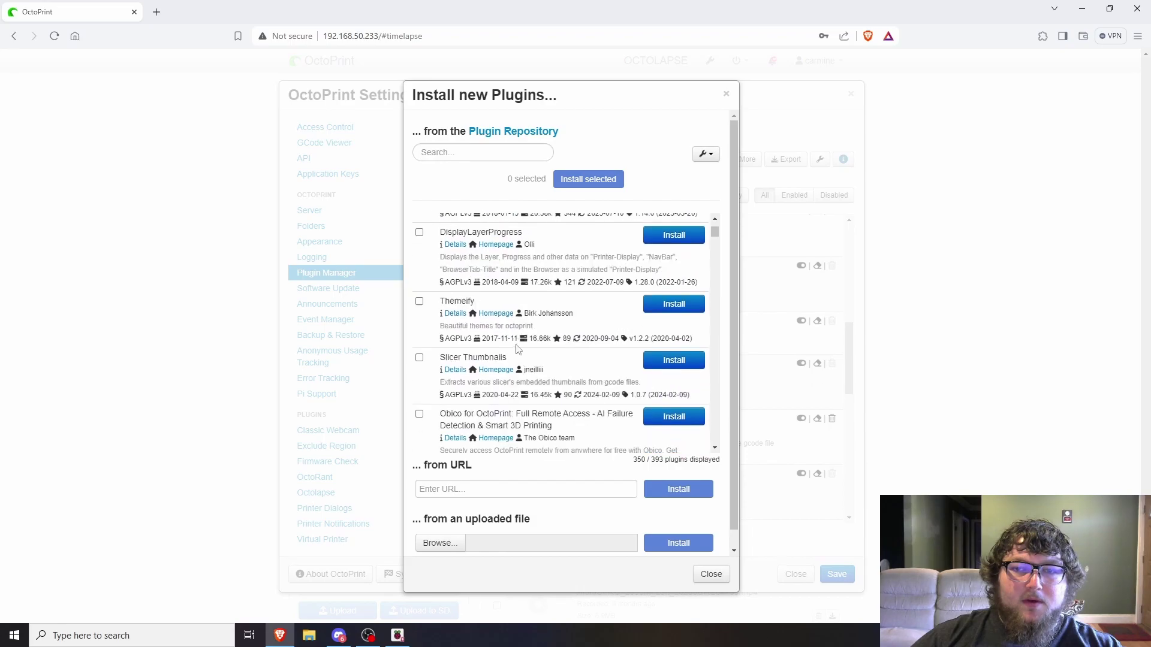
scroll(525, 357, "down", 10)
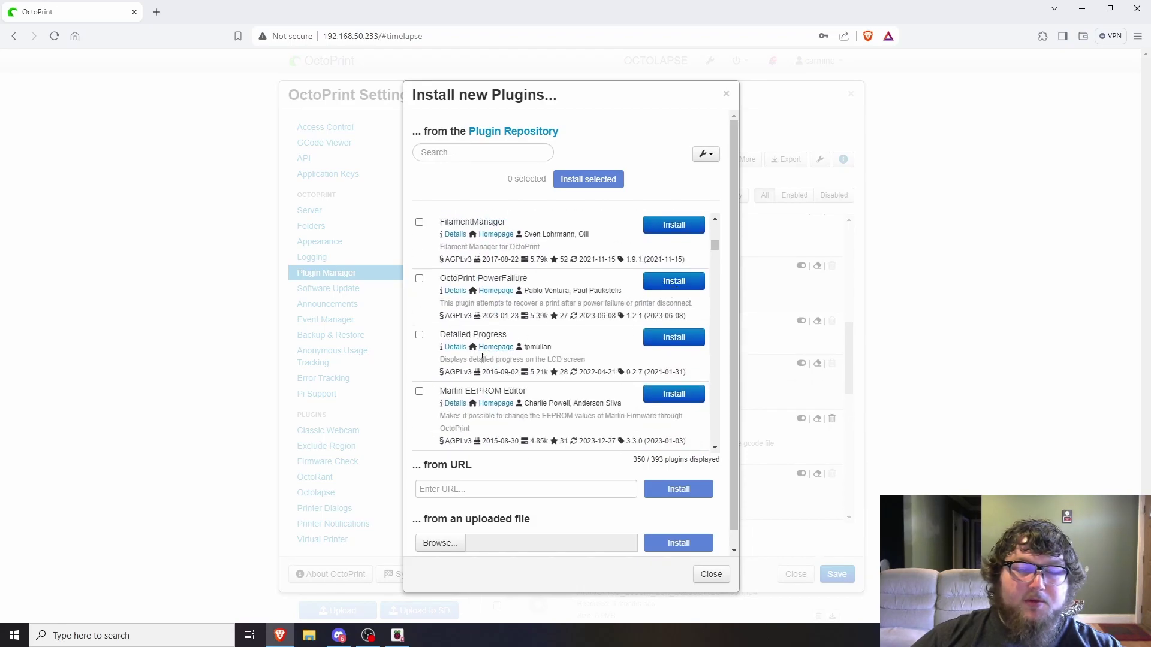
left_click(444, 490)
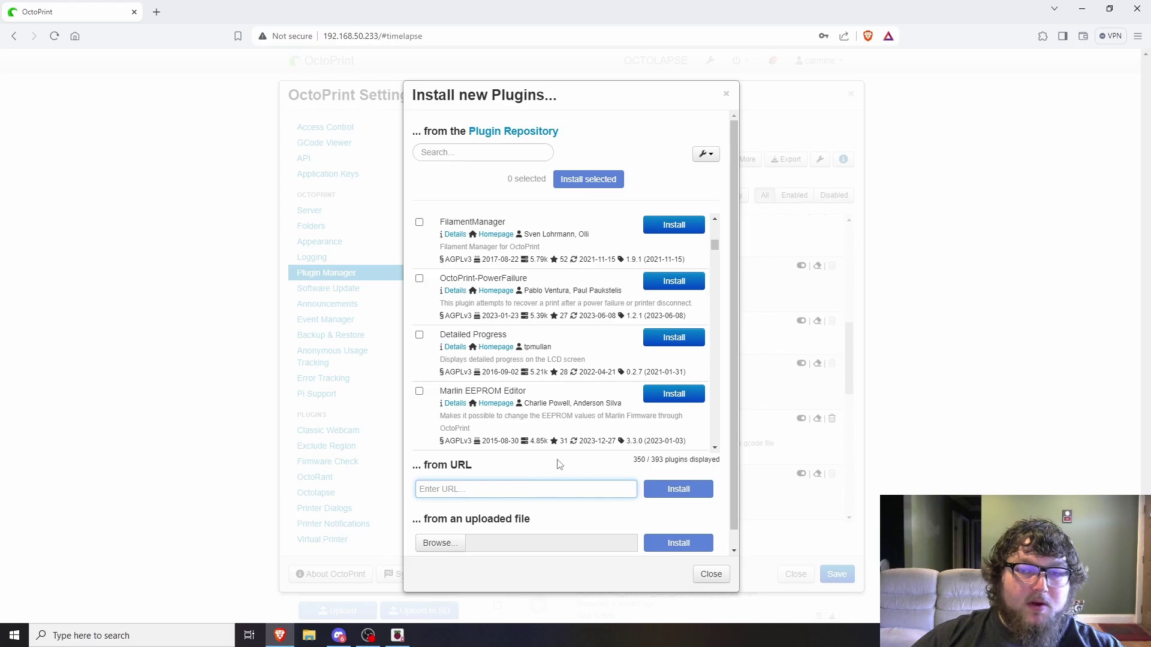
scroll(542, 390, "down", 3)
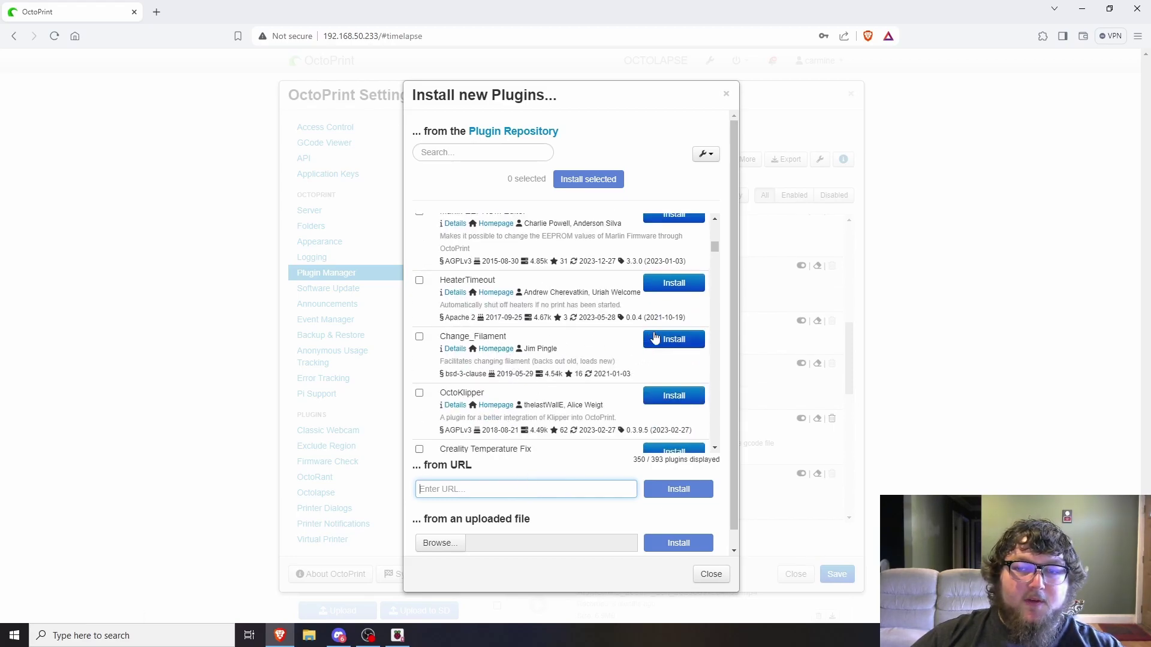
scroll(551, 353, "down", 2)
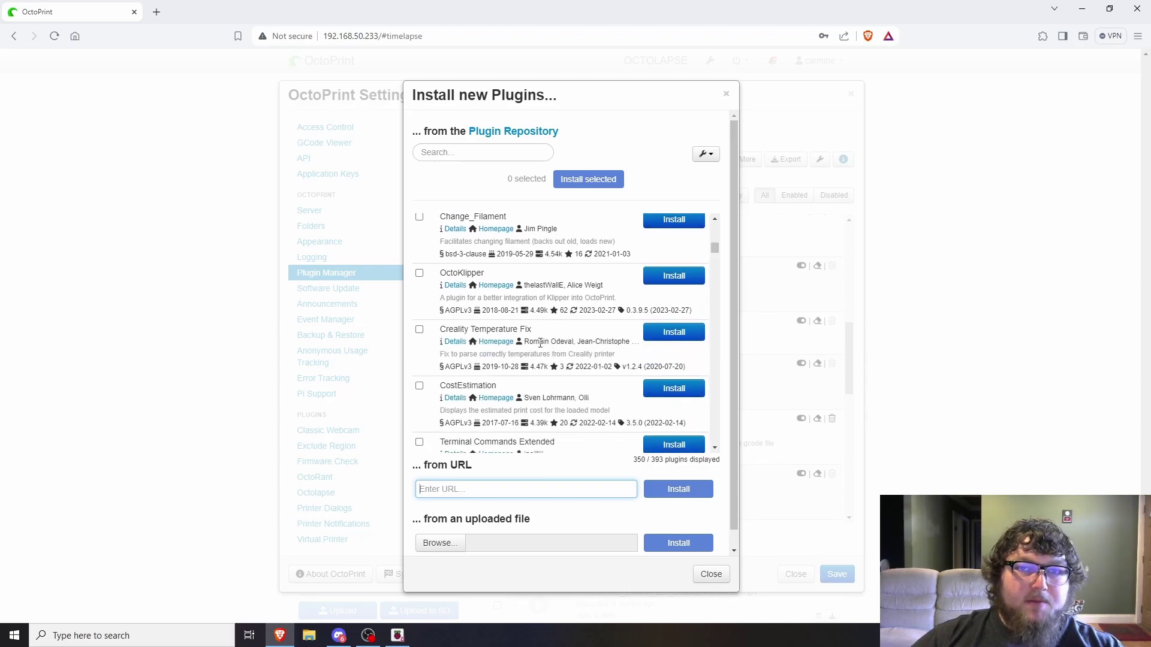
- Open plugins.octoprint.org in a new tab and scroll its 393-plugin listing
left_click(504, 133)
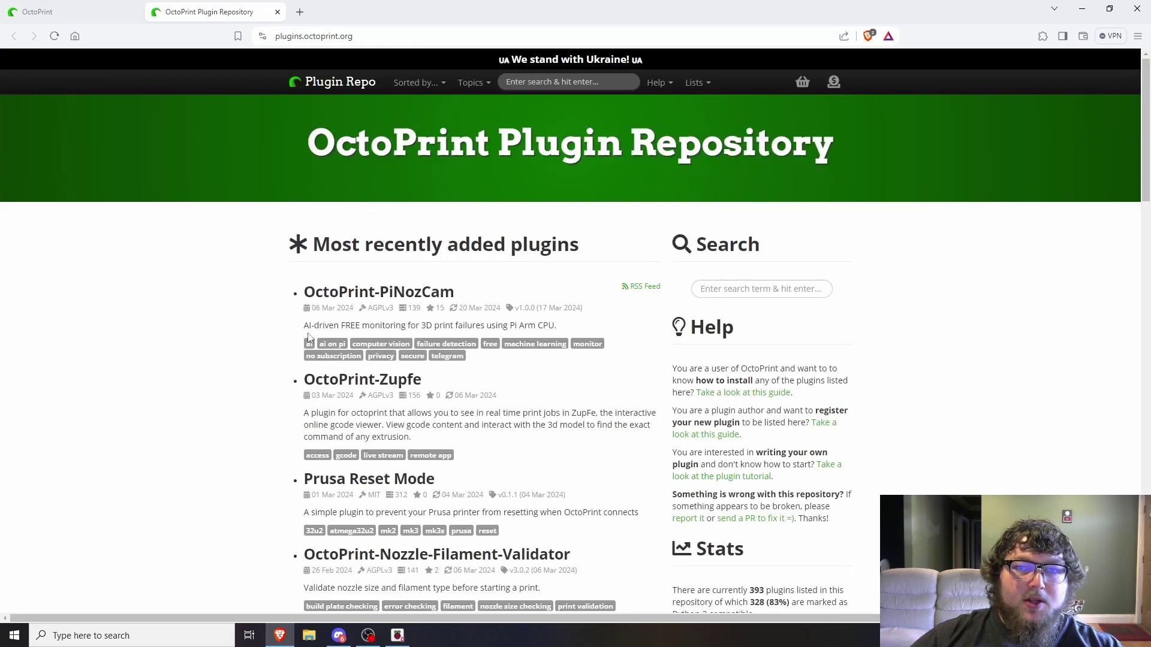
scroll(347, 317, "down", 3)
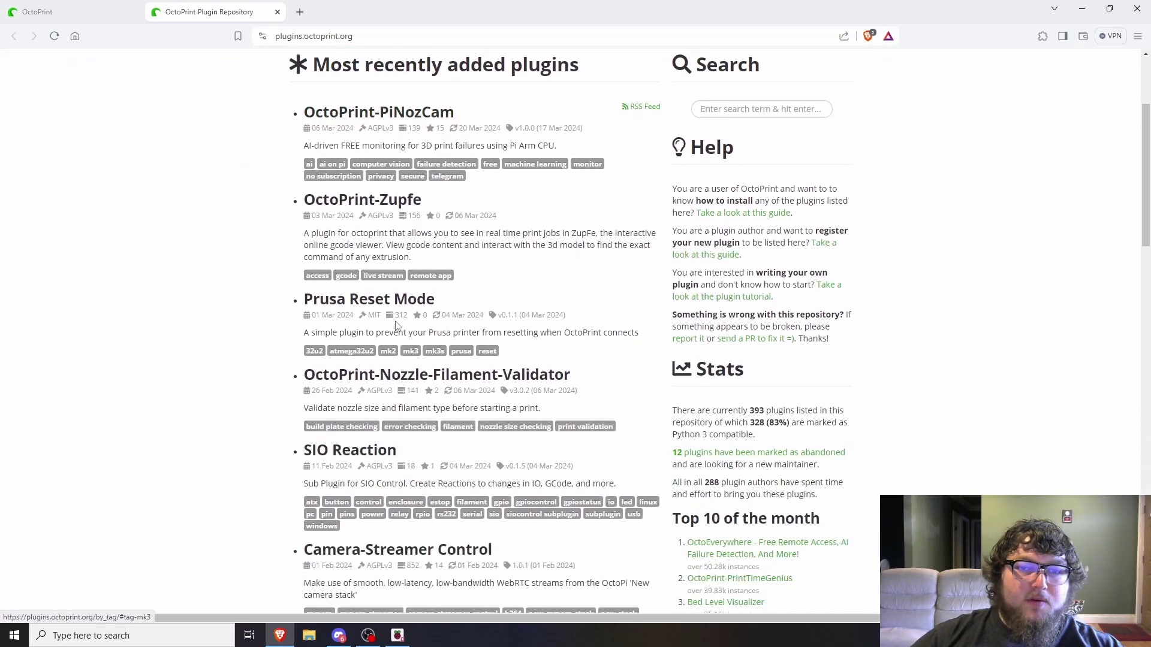
scroll(394, 378, "down", 3)
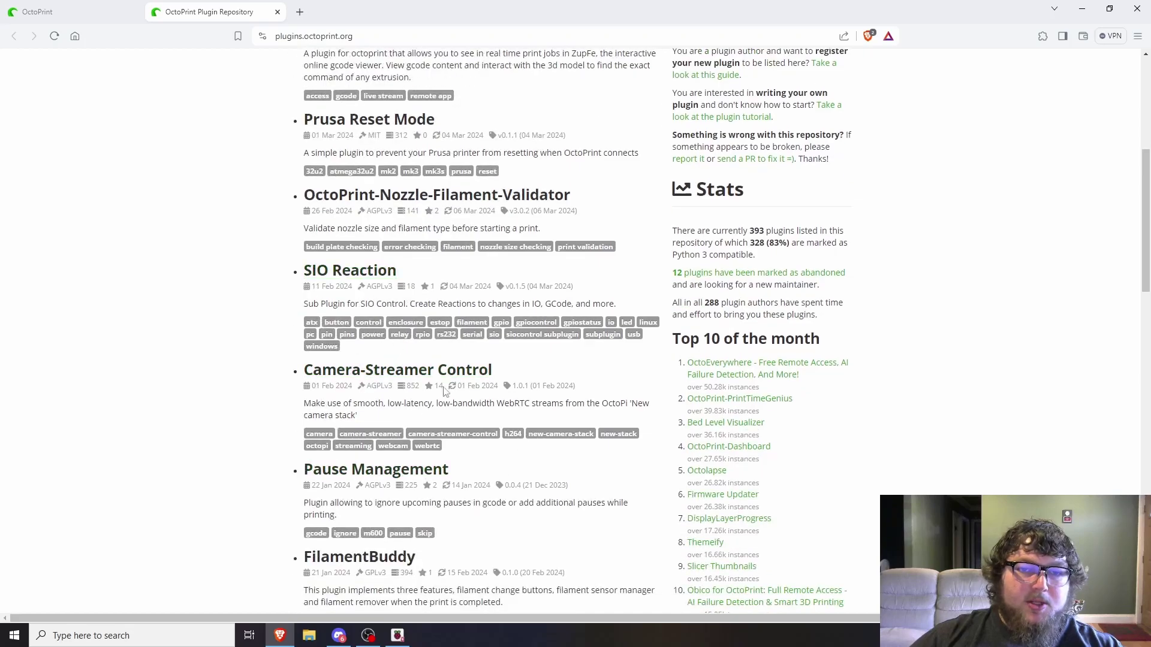